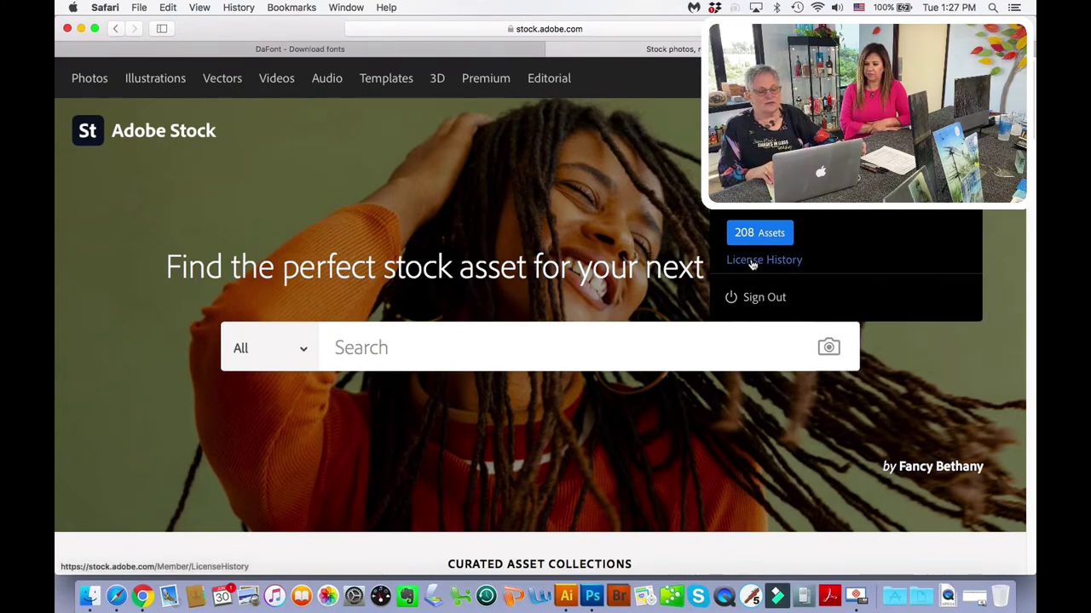
- Open the personal license history, look through the licensed assets, and return to the Adobe Stock home page
left_click(753, 263)
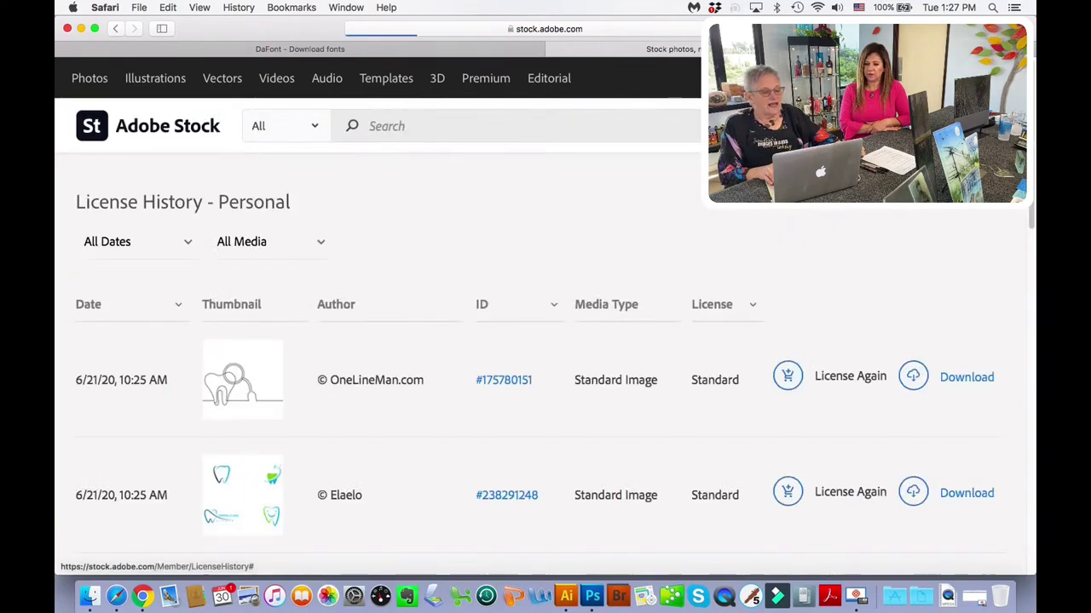
scroll(550, 310, "down", 5)
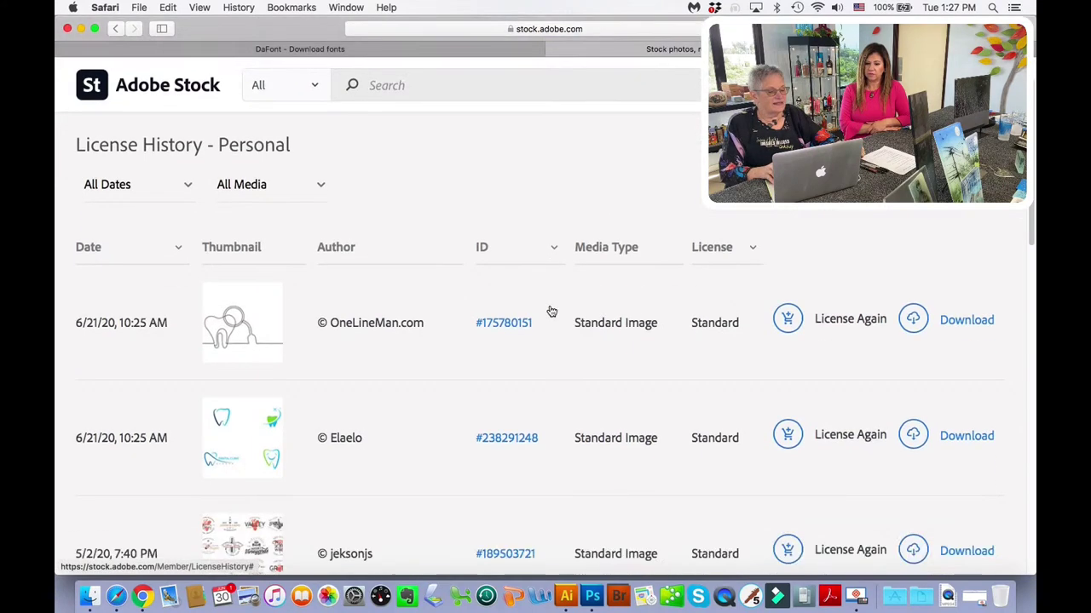
scroll(550, 311, "down", 5)
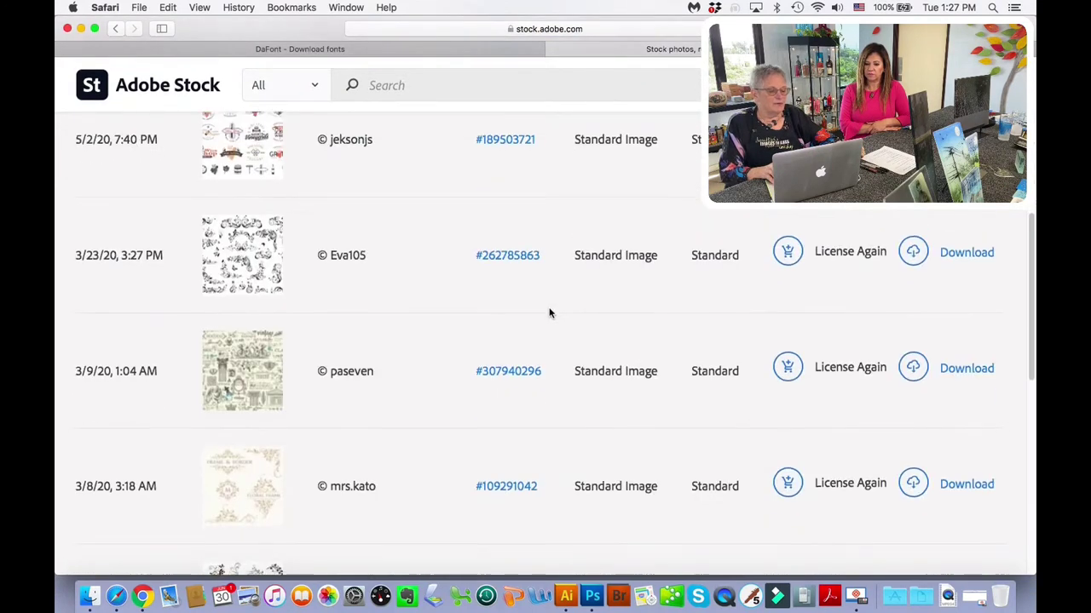
scroll(549, 314, "down", 4)
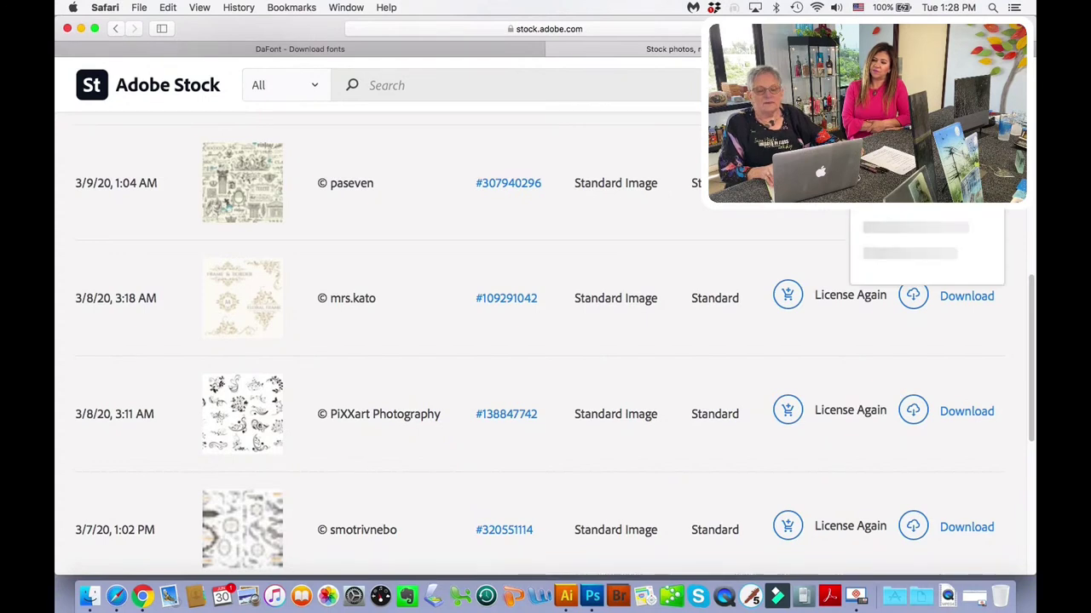
left_click(115, 29)
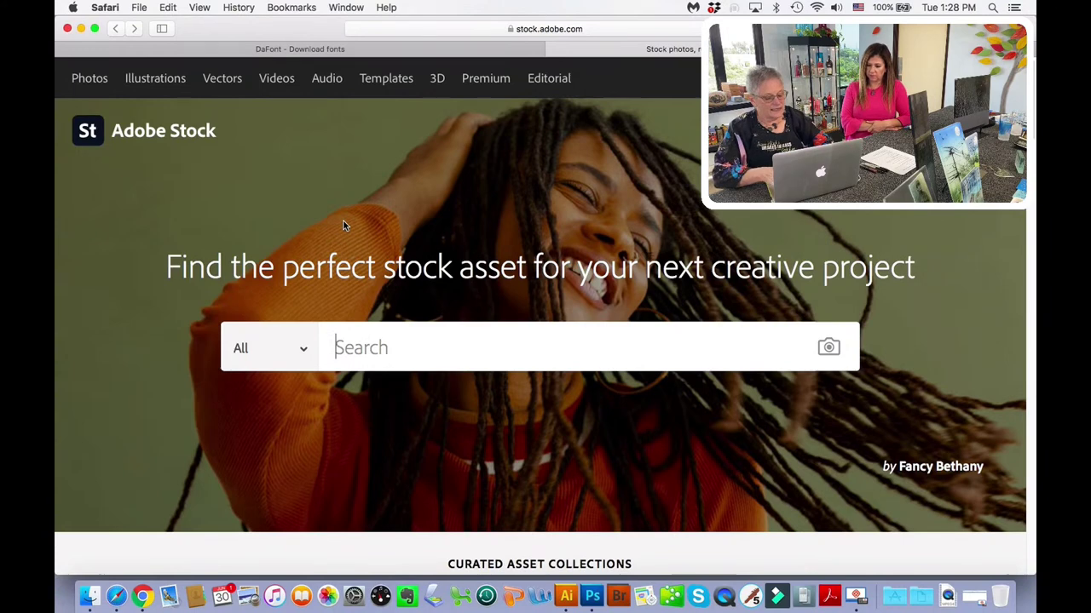
- Search all Adobe Stock assets for "trees"
type("t")
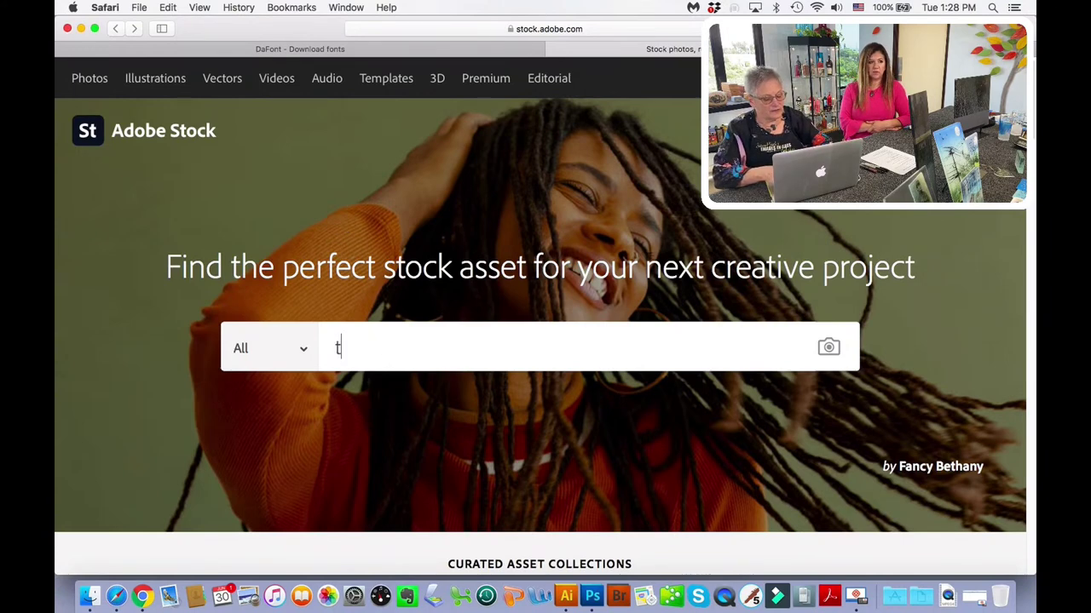
type("rees")
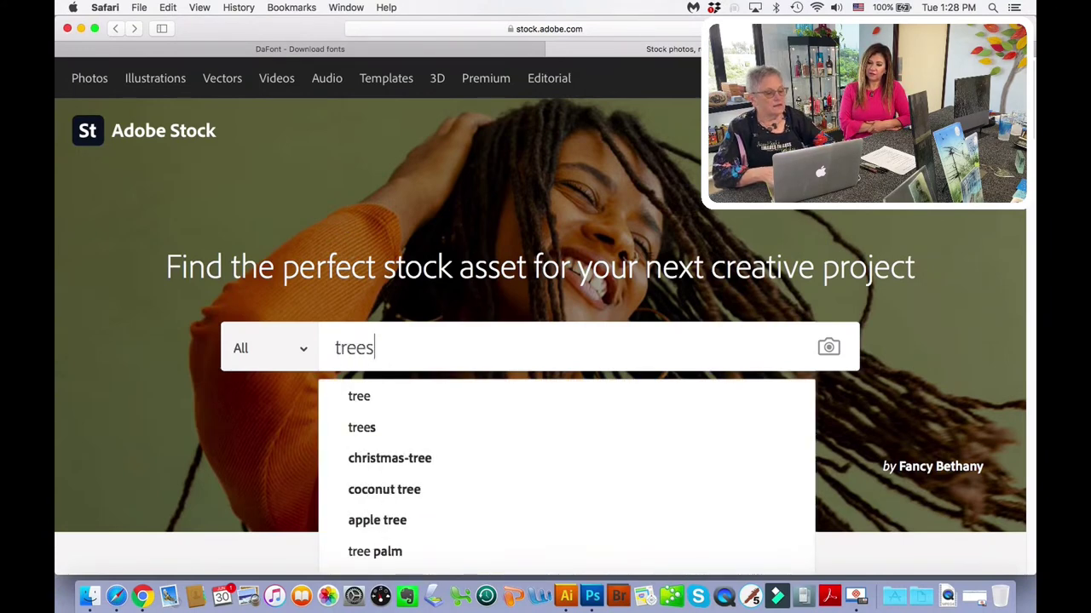
key("Return")
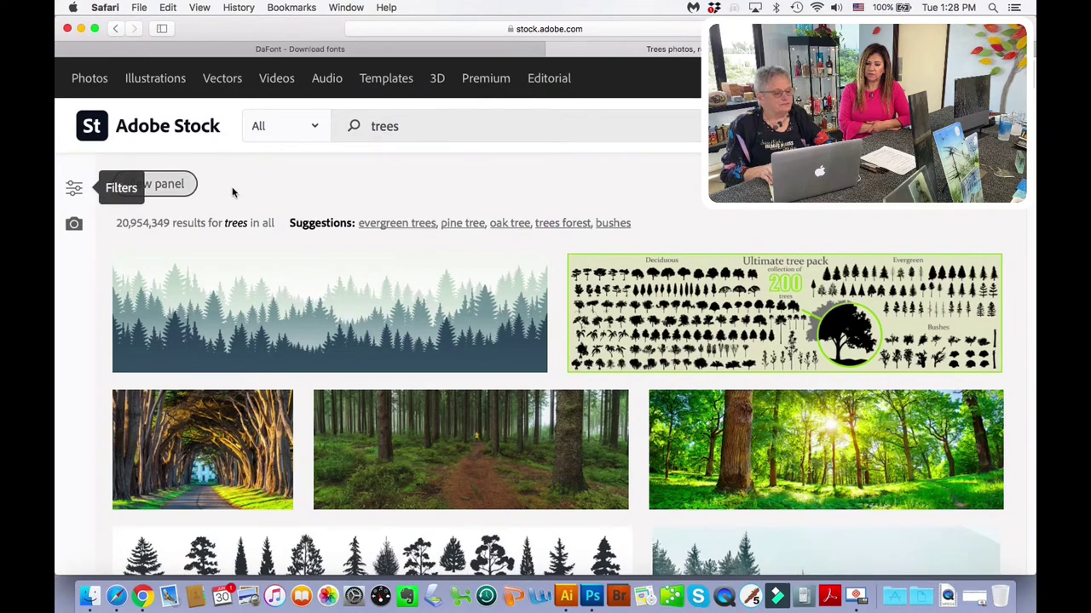
- Filter the tree results to the Vectors subcategory, hide the filter panel, and browse the artwork
left_click(74, 188)
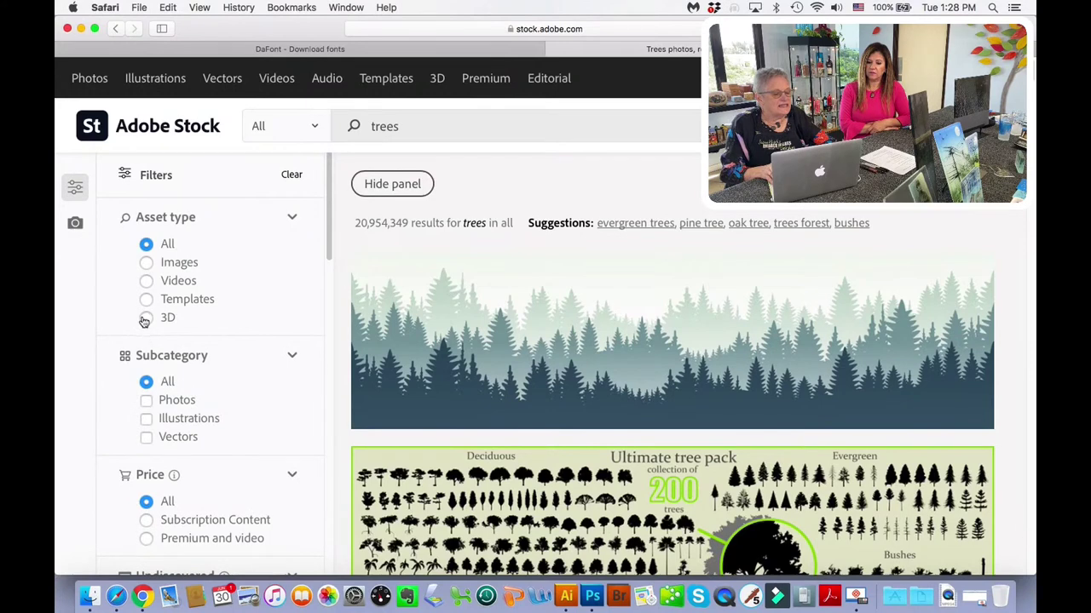
left_click(147, 437)
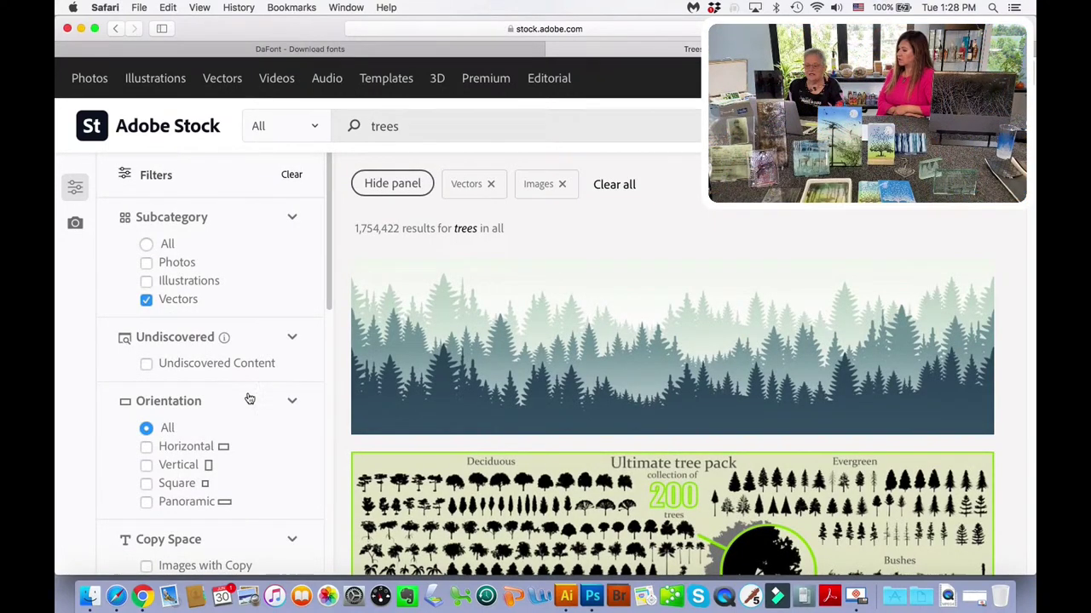
left_click(383, 182)
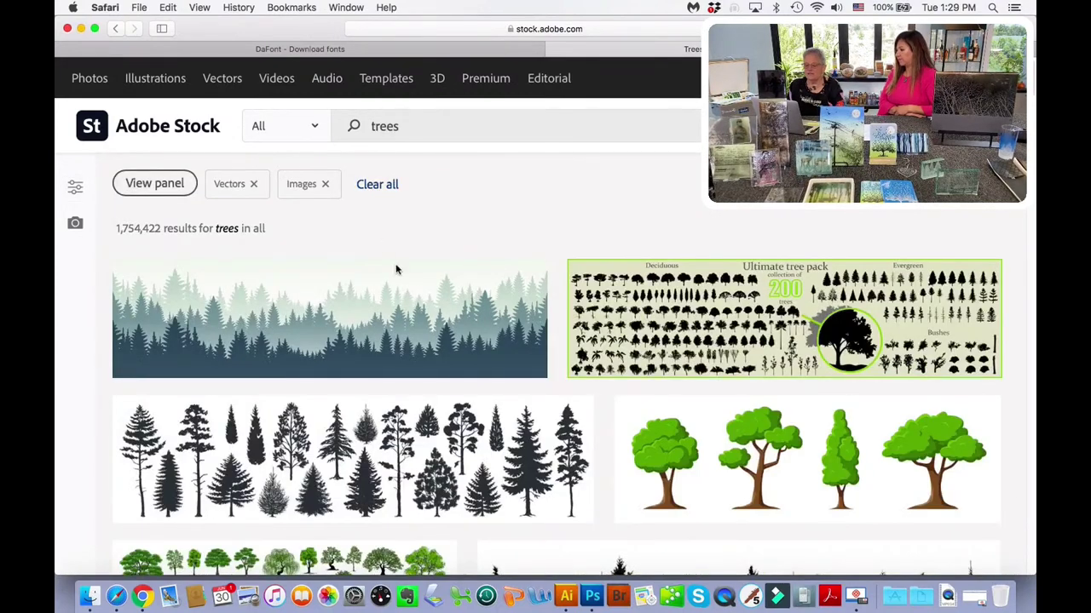
scroll(397, 270, "down", 8)
scroll(423, 308, "down", 10)
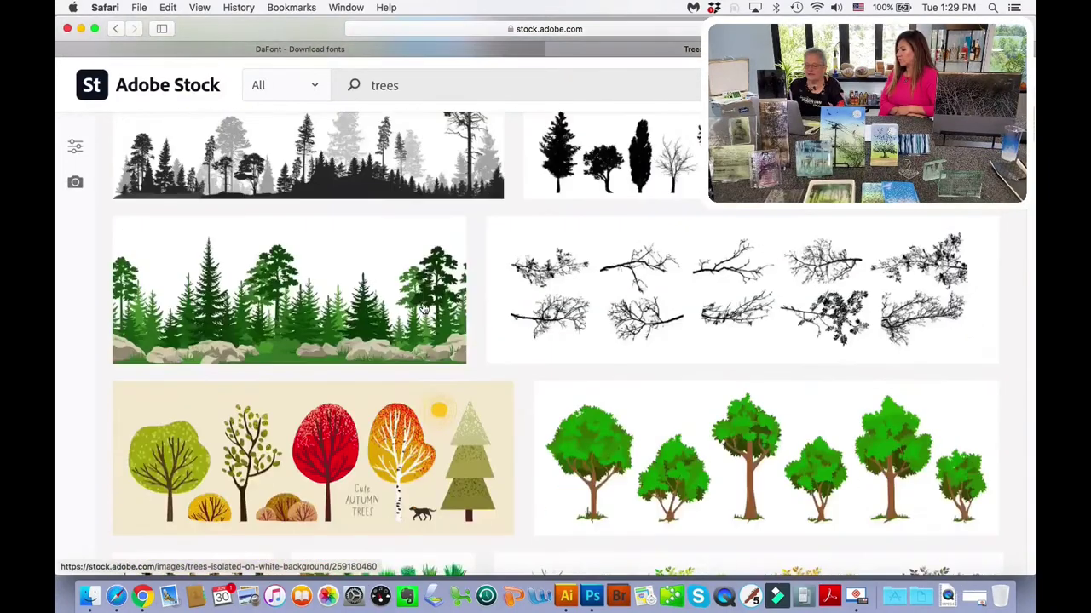
scroll(423, 309, "up", 15)
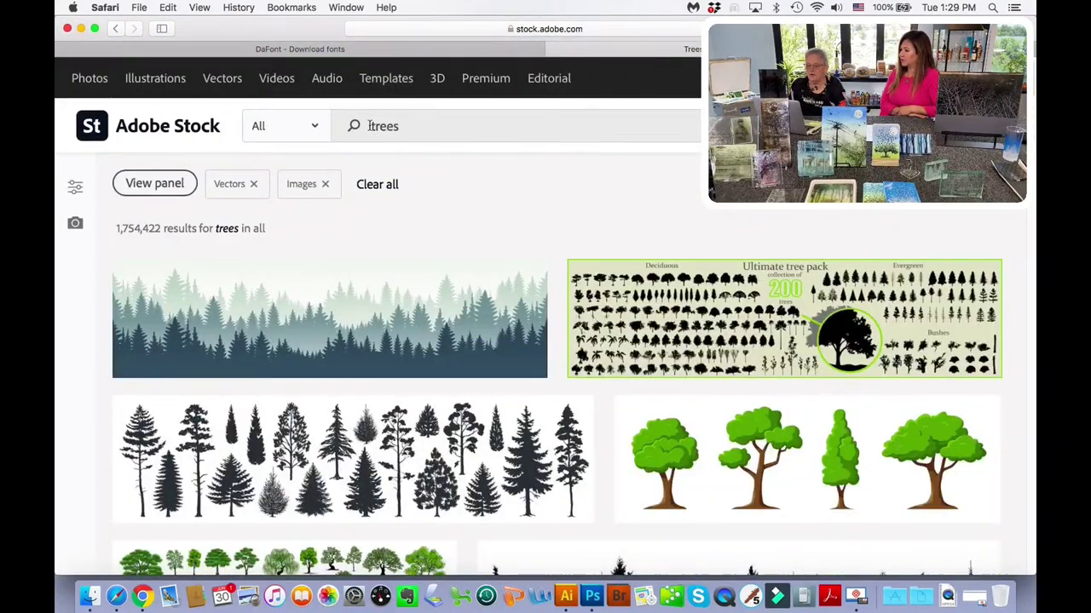
- Replace the search term with "birds" and browse the vector image results
left_click_drag(369, 125, 406, 125)
type("b")
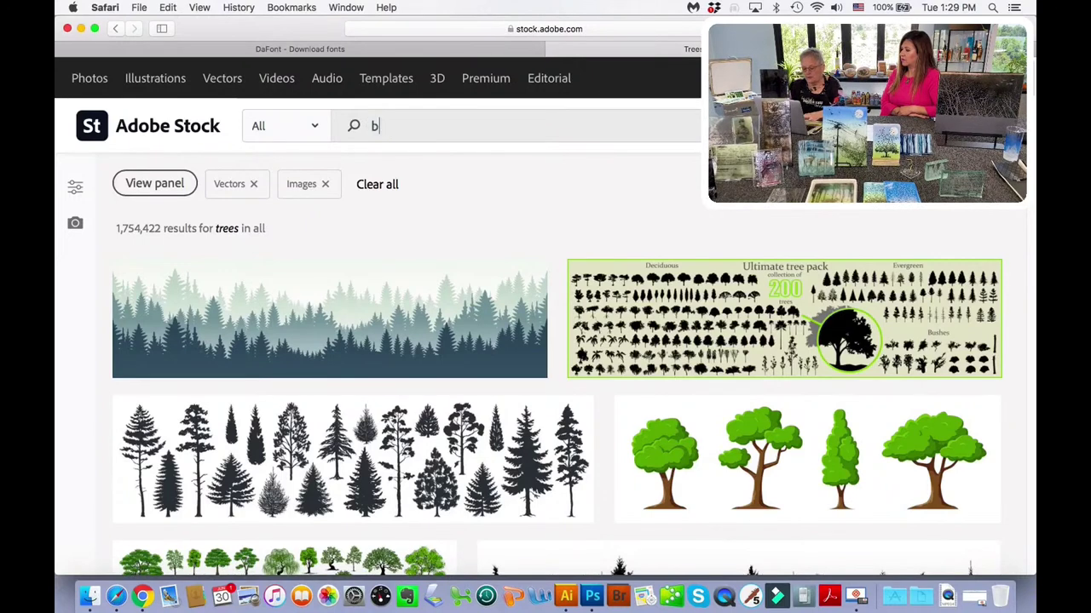
type("irds")
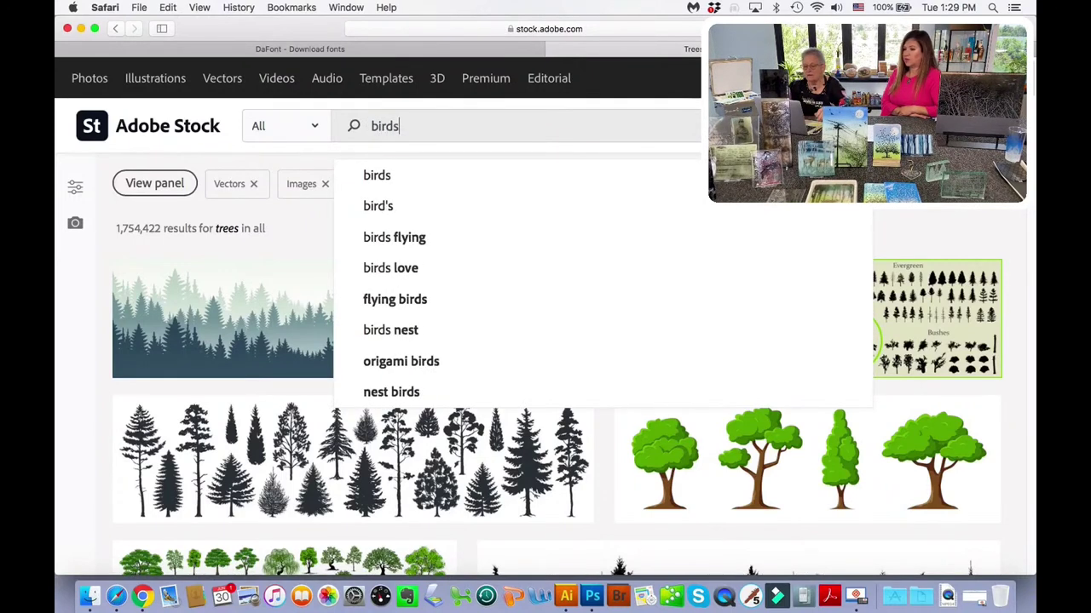
key("Return")
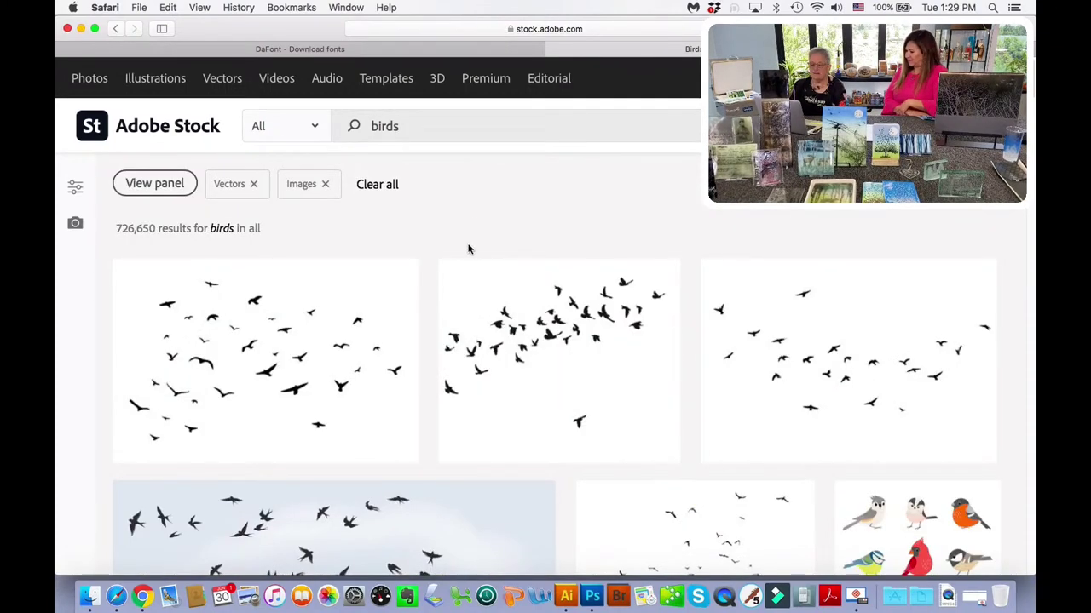
scroll(468, 248, "down", 5)
scroll(467, 249, "down", 5)
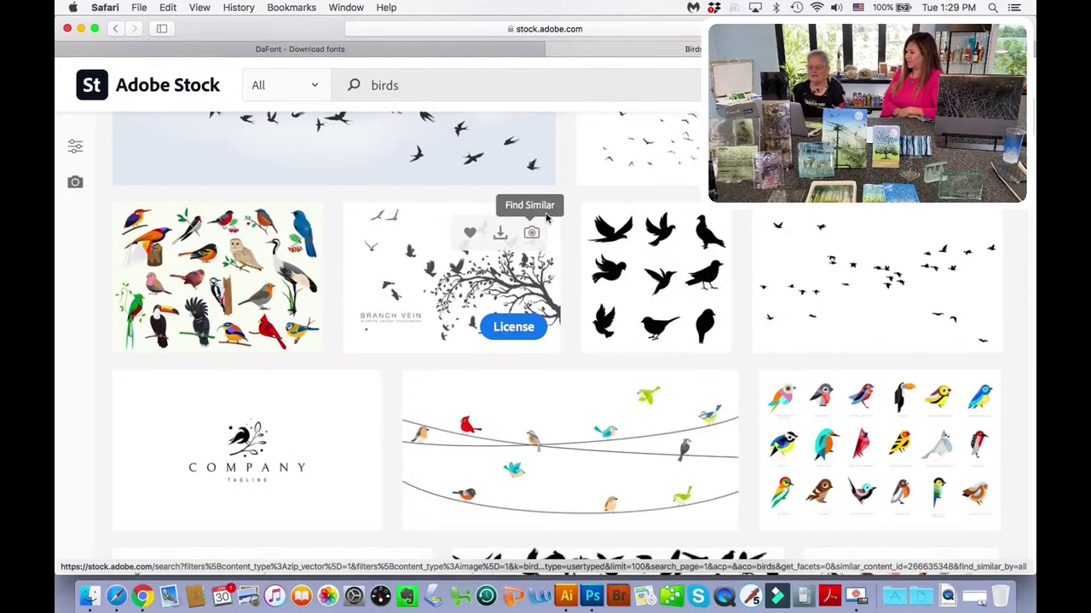
scroll(570, 228, "up", 2)
scroll(570, 228, "up", 3)
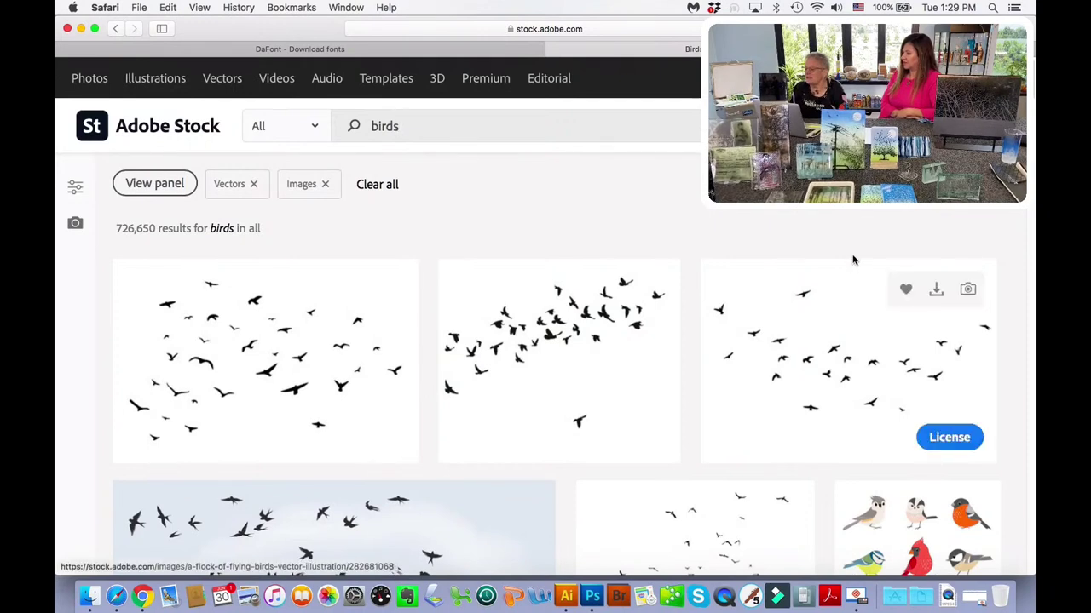
- Choose the birds library as the destination for saving the second flying-birds silhouette in the results
left_click(398, 127)
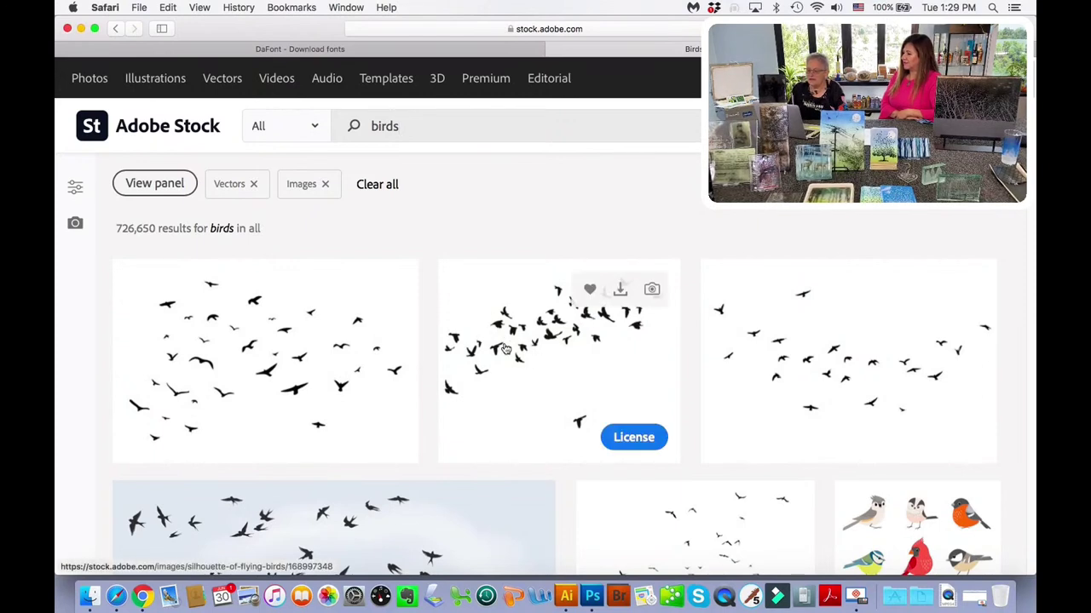
left_click(588, 289)
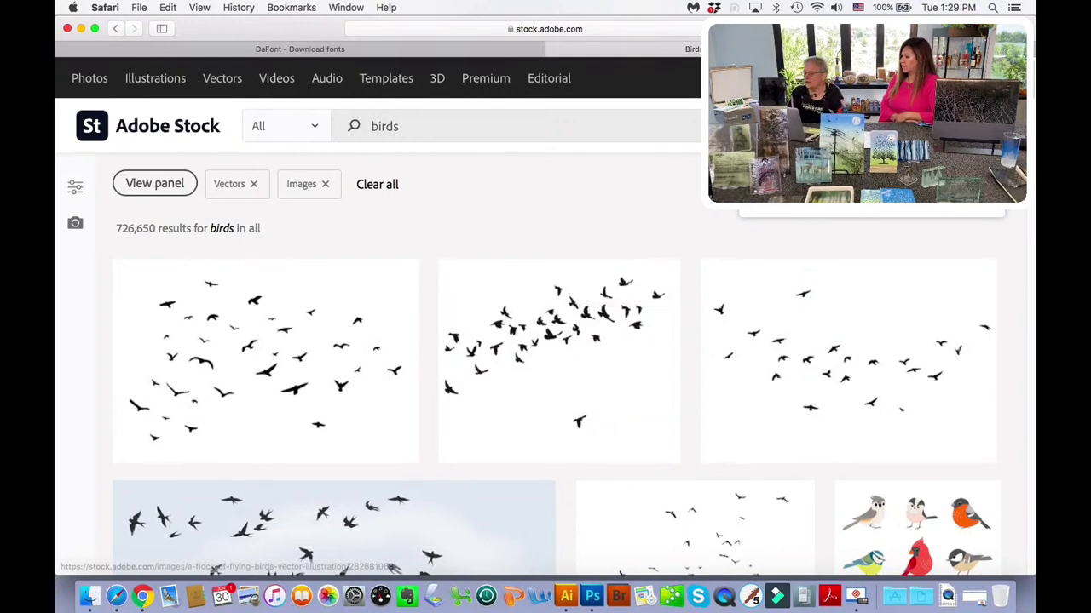
left_click(812, 205)
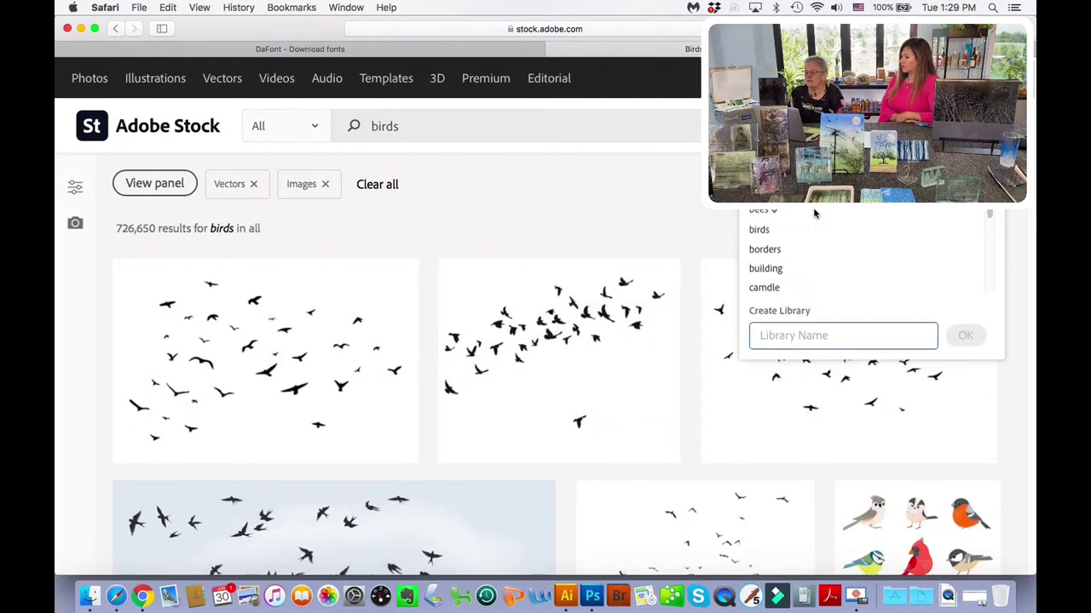
left_click(757, 230)
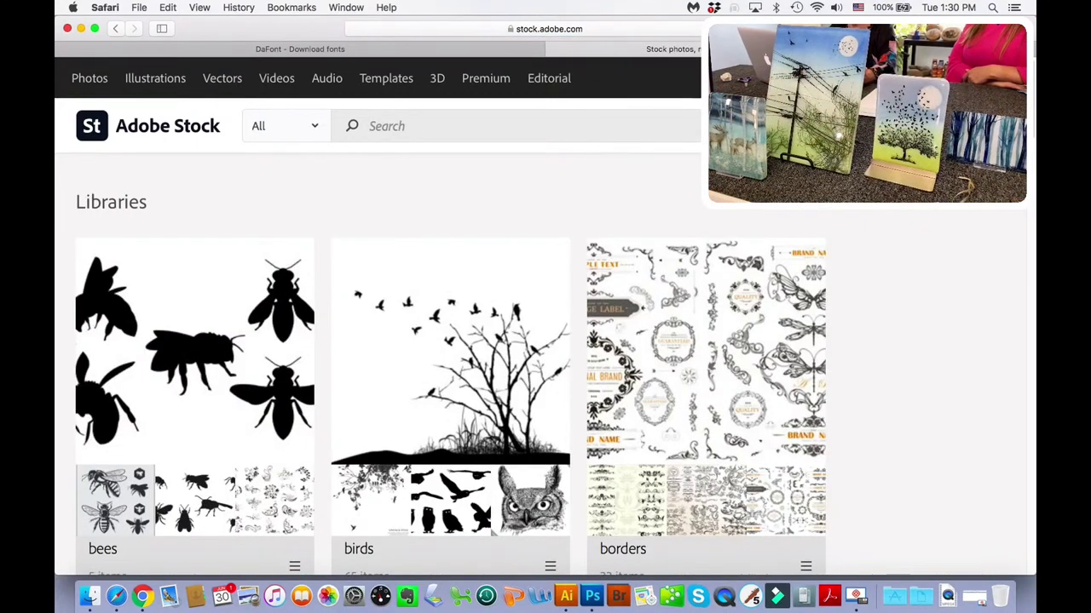
- Look through the saved libraries, examining the artwork in the bees library and opening My Library
scroll(452, 341, "down", 5)
scroll(204, 314, "up", 5)
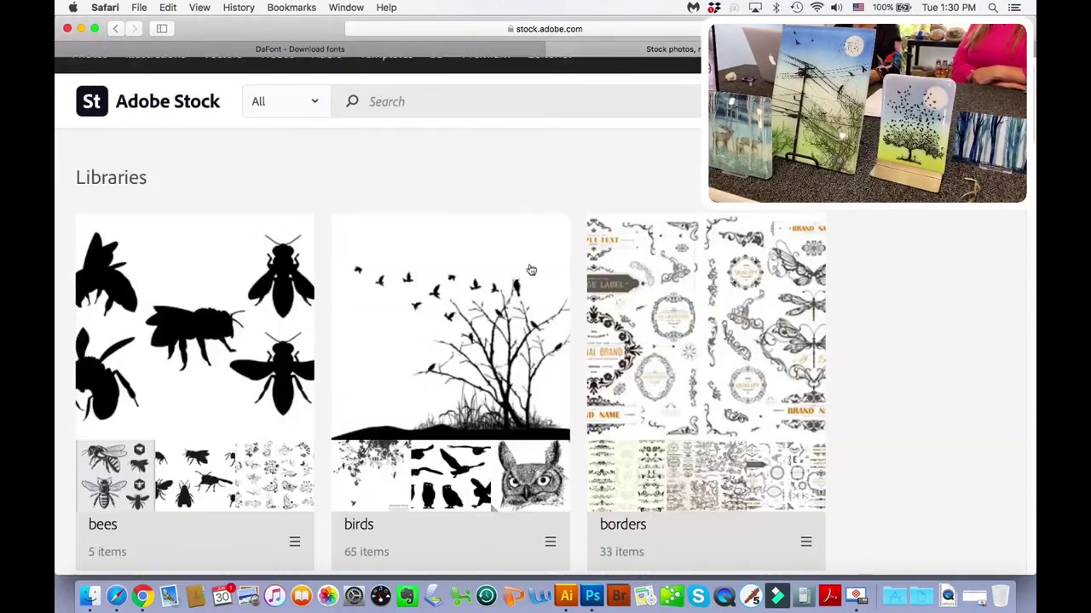
left_click(108, 526)
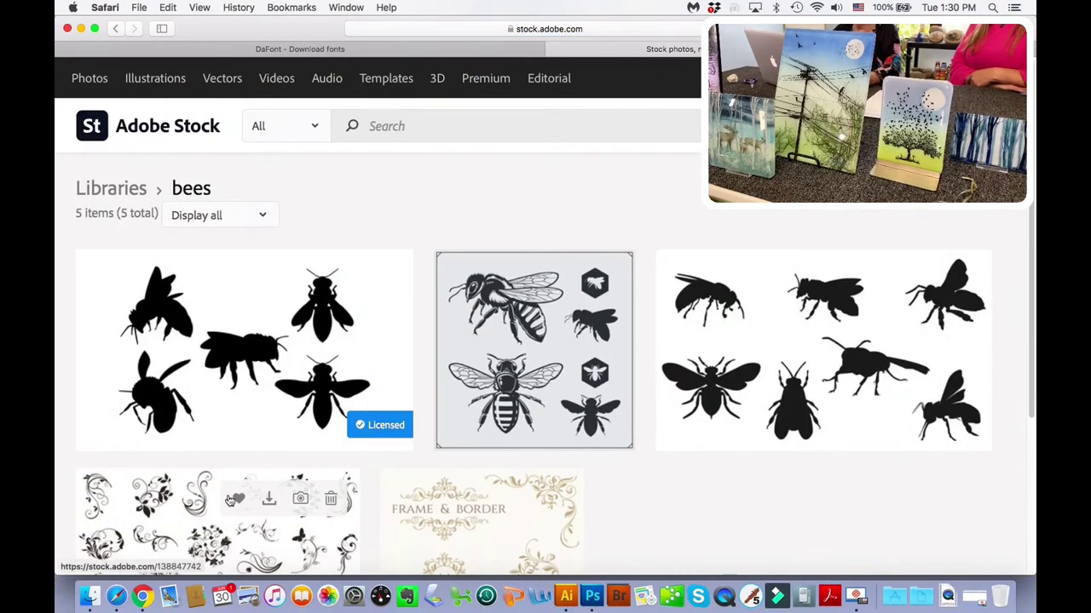
scroll(747, 480, "down", 5)
scroll(748, 480, "up", 5)
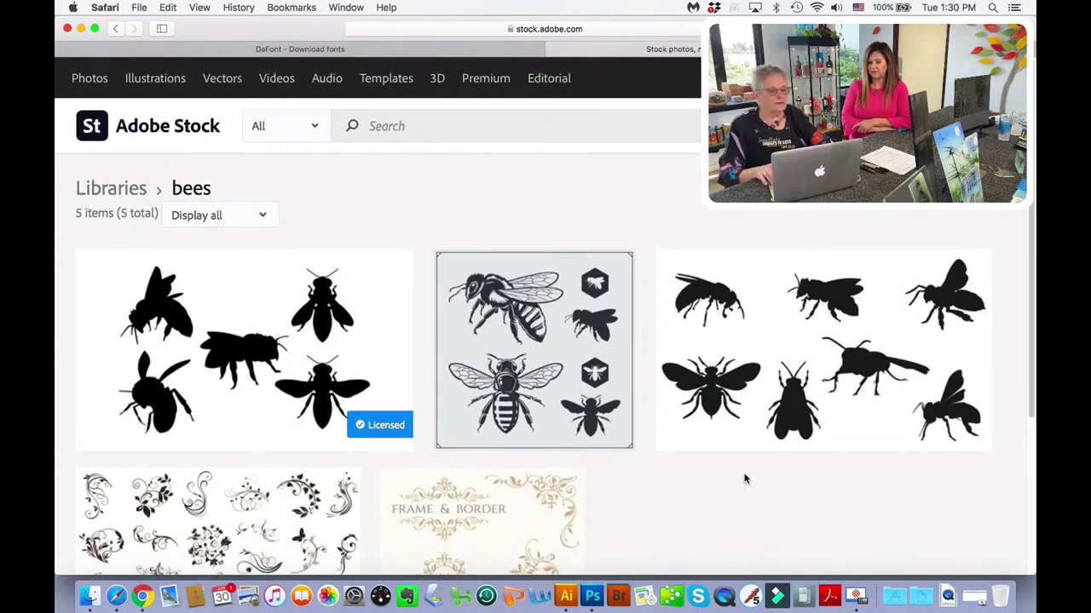
left_click(999, 205)
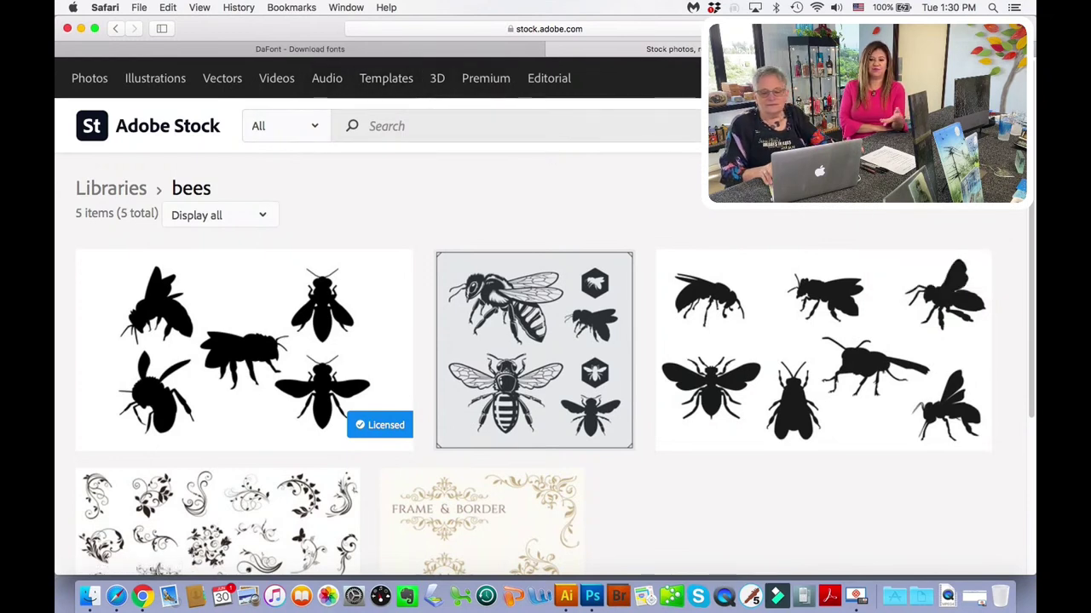
left_click(999, 204)
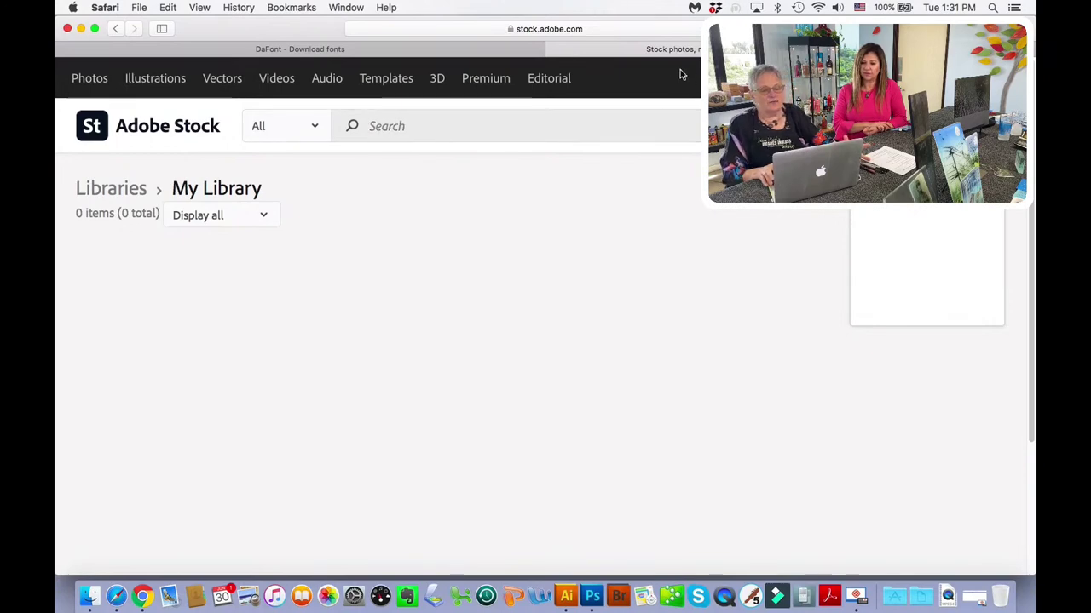
- Switch to the DaFont site and open the Calligraphy category of Script fonts
left_click(330, 51)
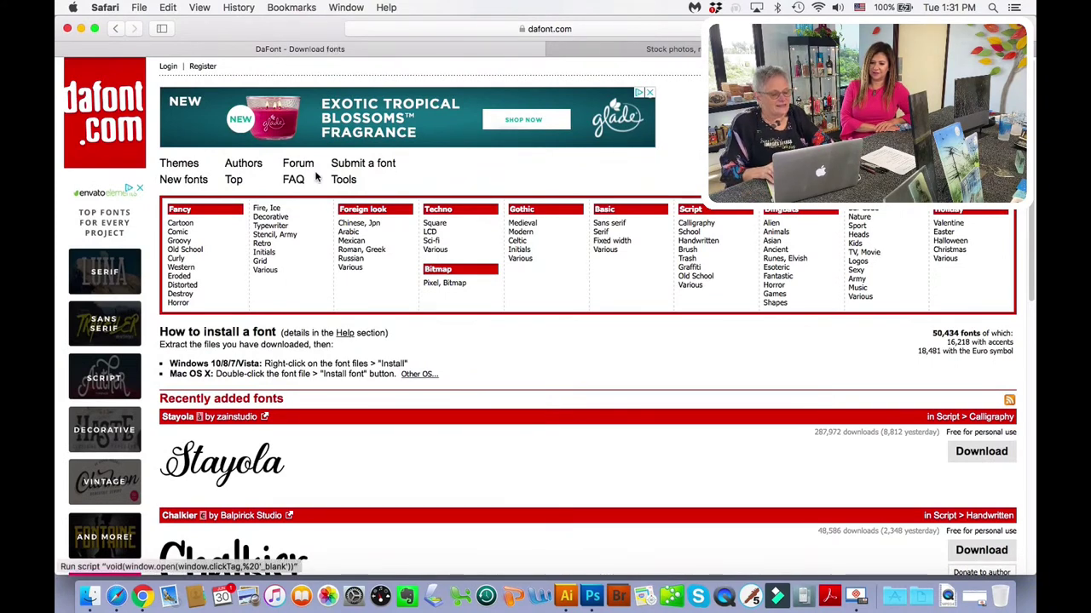
scroll(315, 223, "down", 1)
scroll(315, 223, "down", 1)
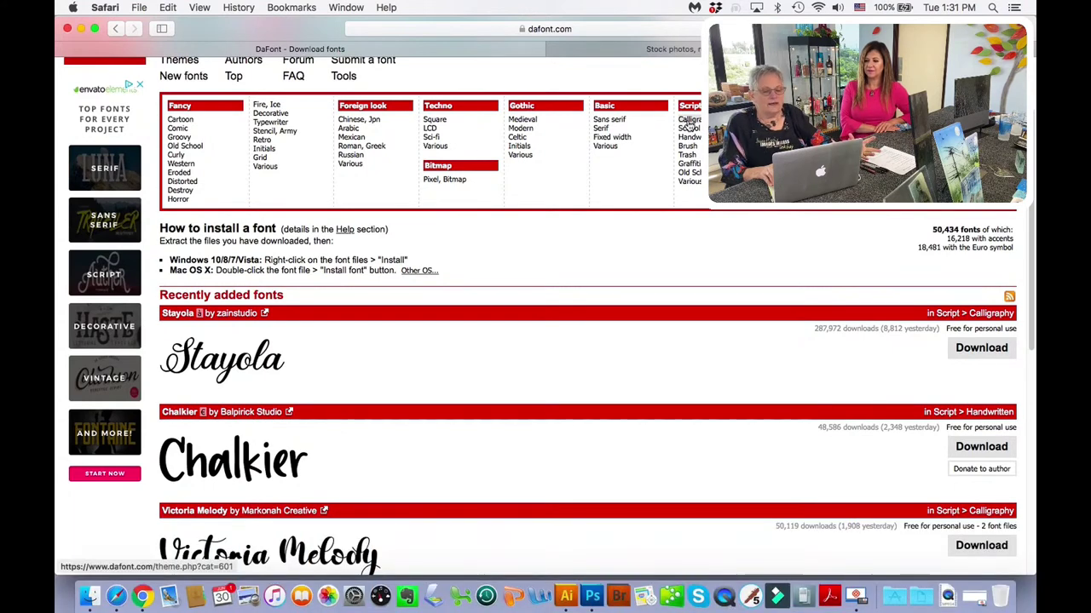
left_click(687, 124)
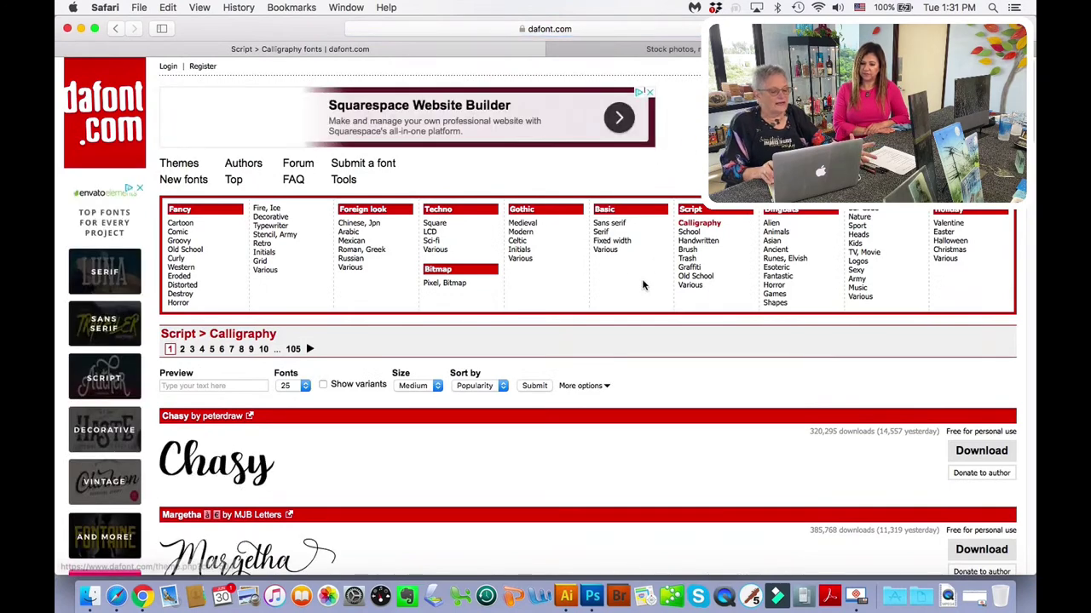
scroll(516, 356, "down", 3)
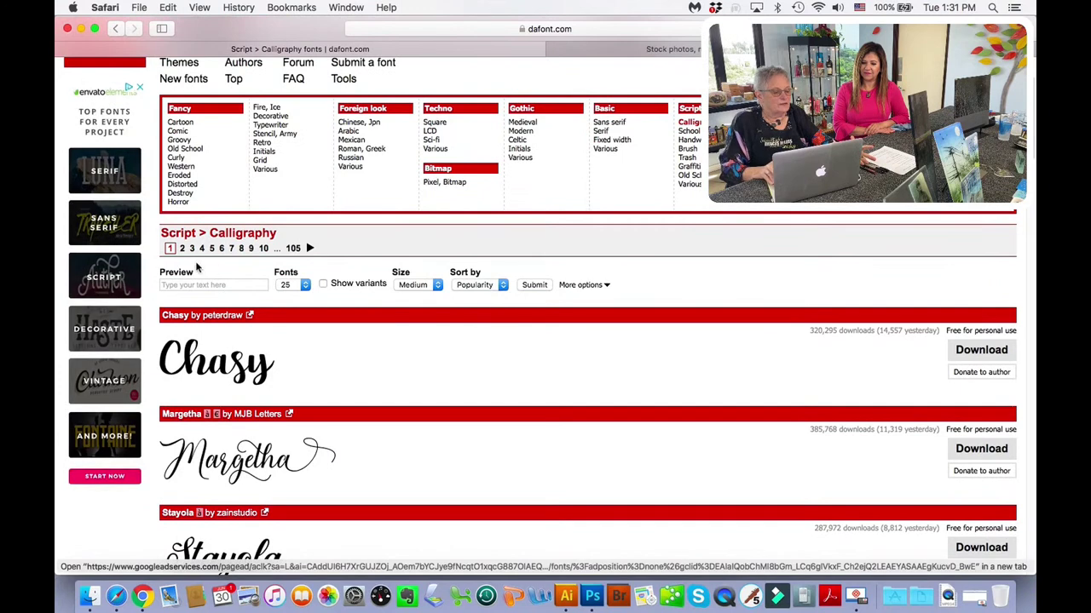
- Preview the calligraphy fonts with the custom text "My Favorite Stuff"
left_click(179, 285)
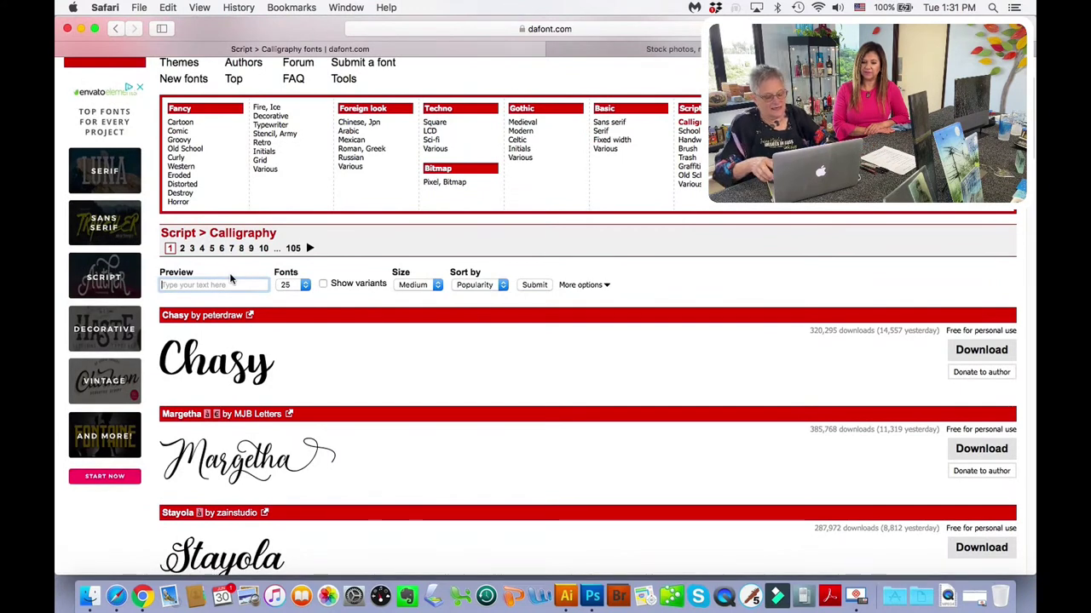
type("M")
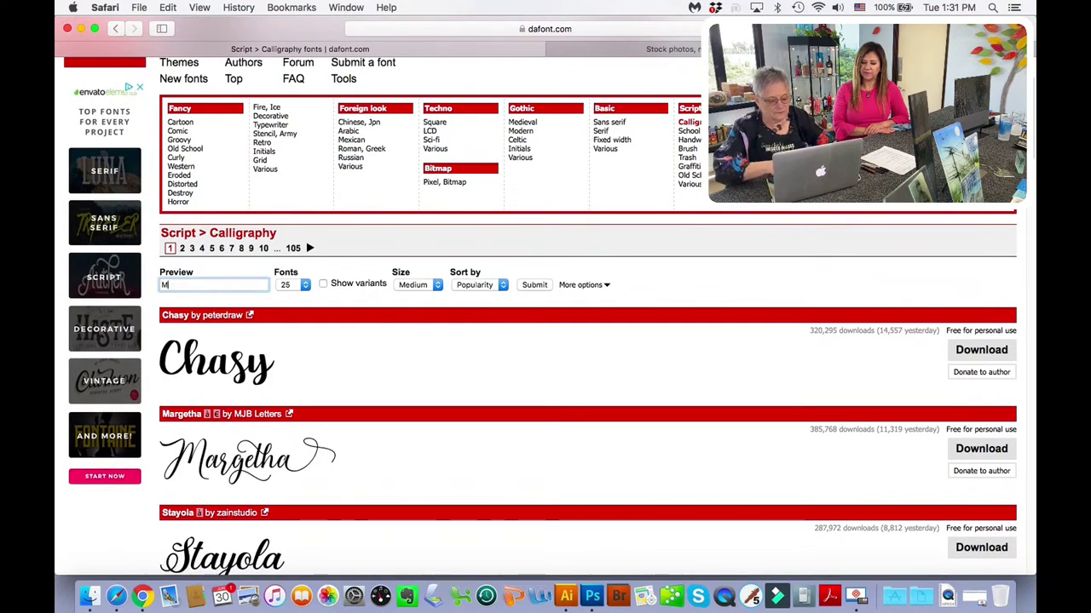
type("y F")
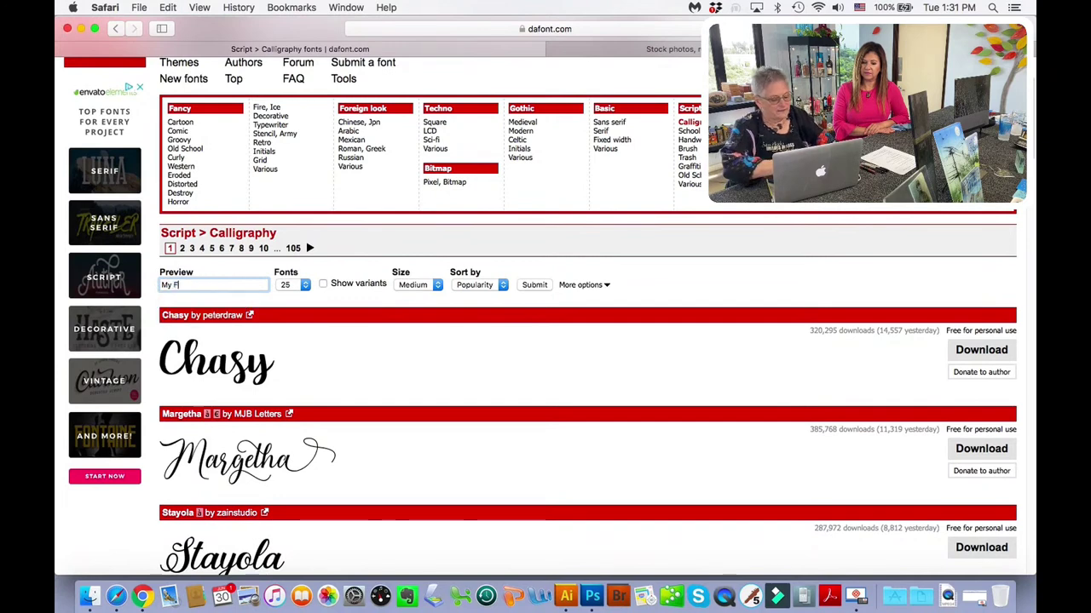
type("avo")
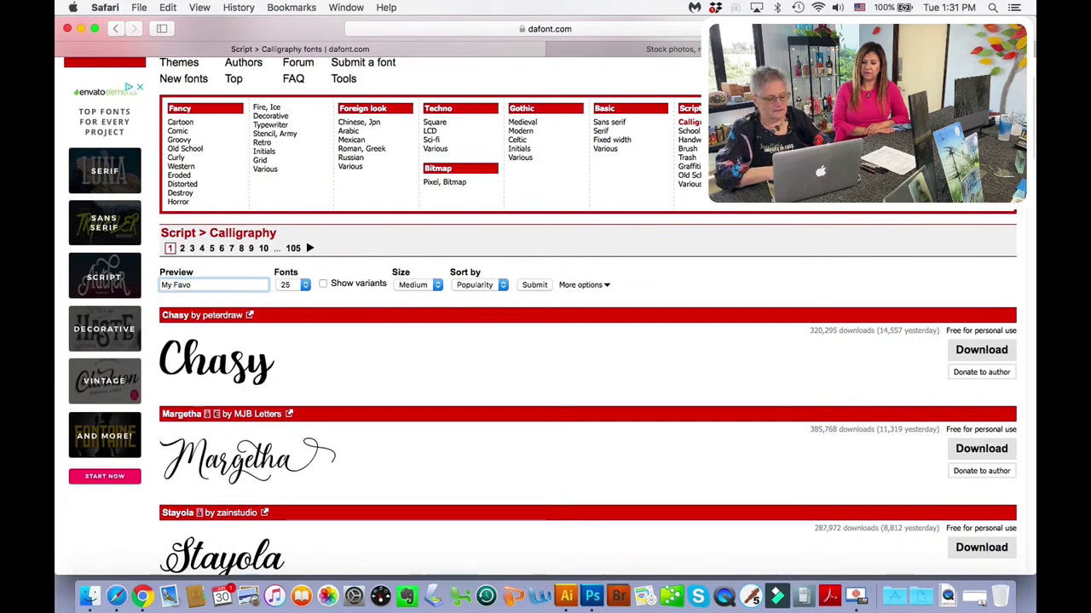
type("rite ")
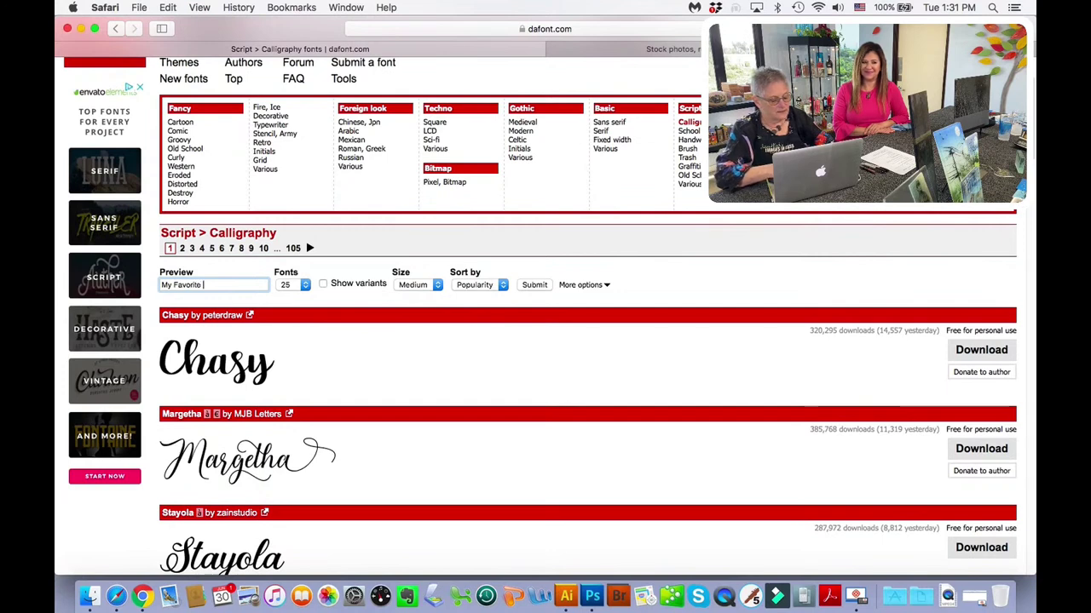
type("Sc")
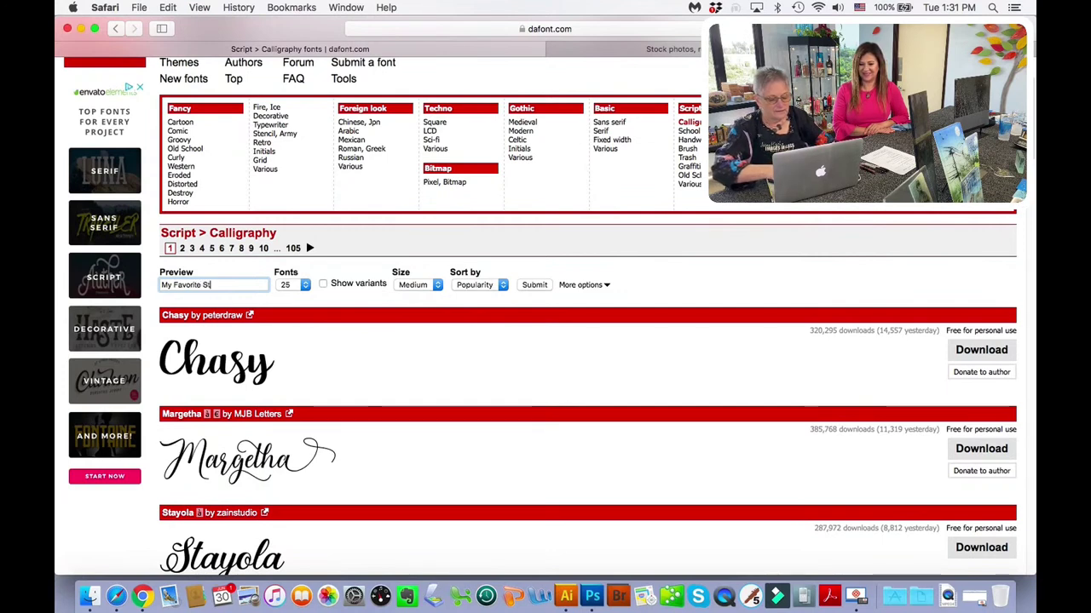
type("uff")
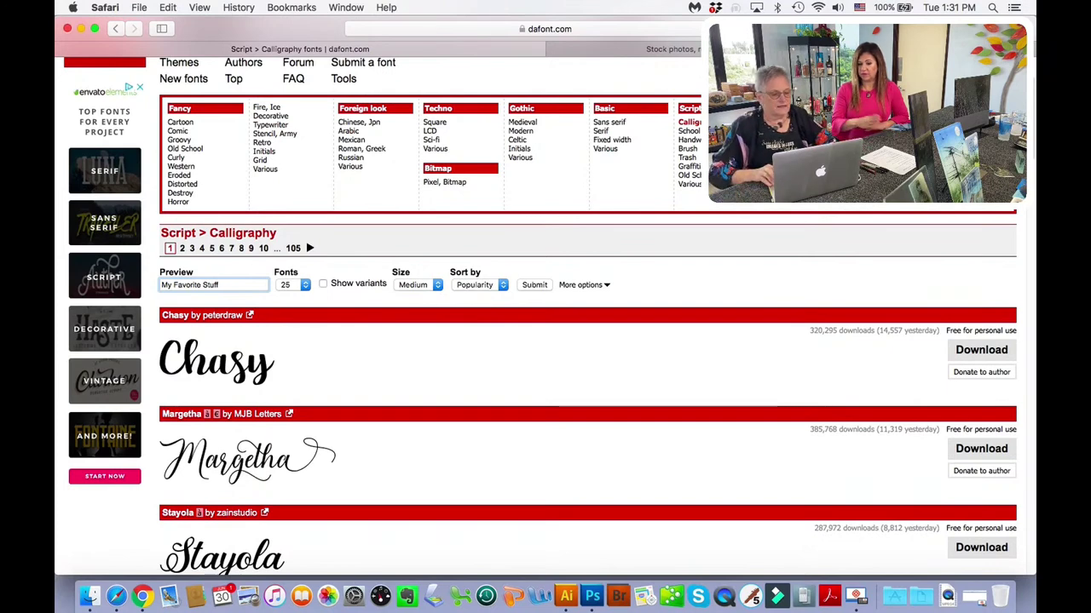
left_click(241, 287)
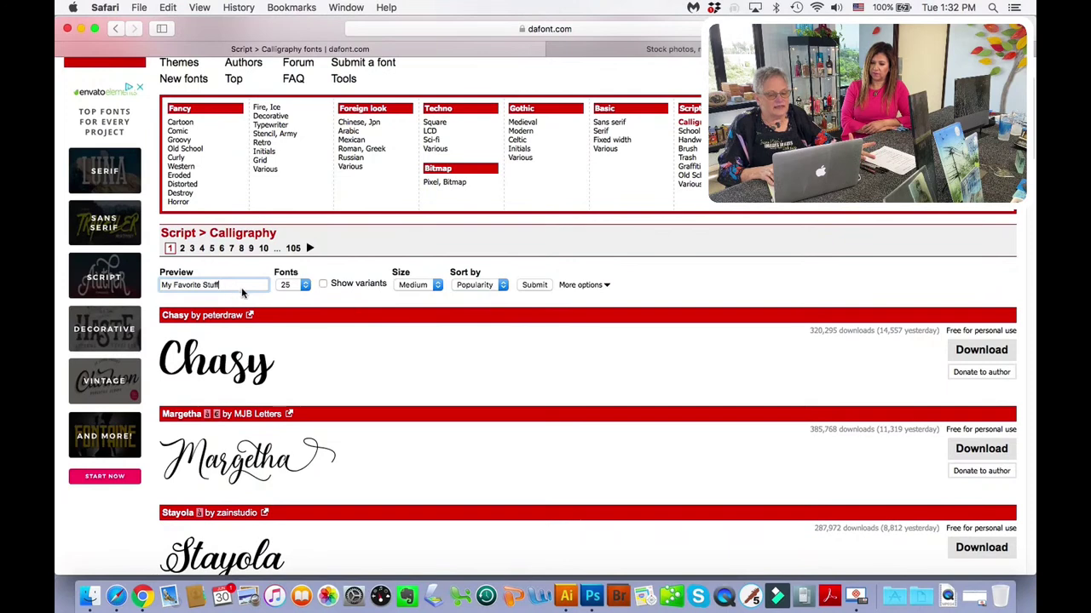
left_click(533, 285)
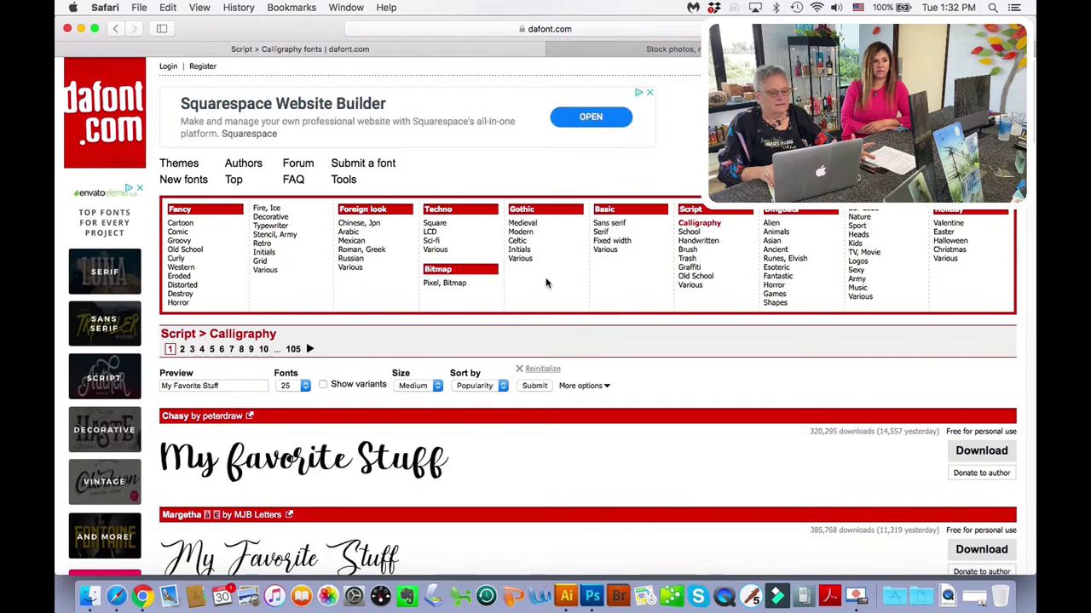
- Look through the calligraphy font list, comparing how each style renders the custom preview text
scroll(581, 369, "down", 10)
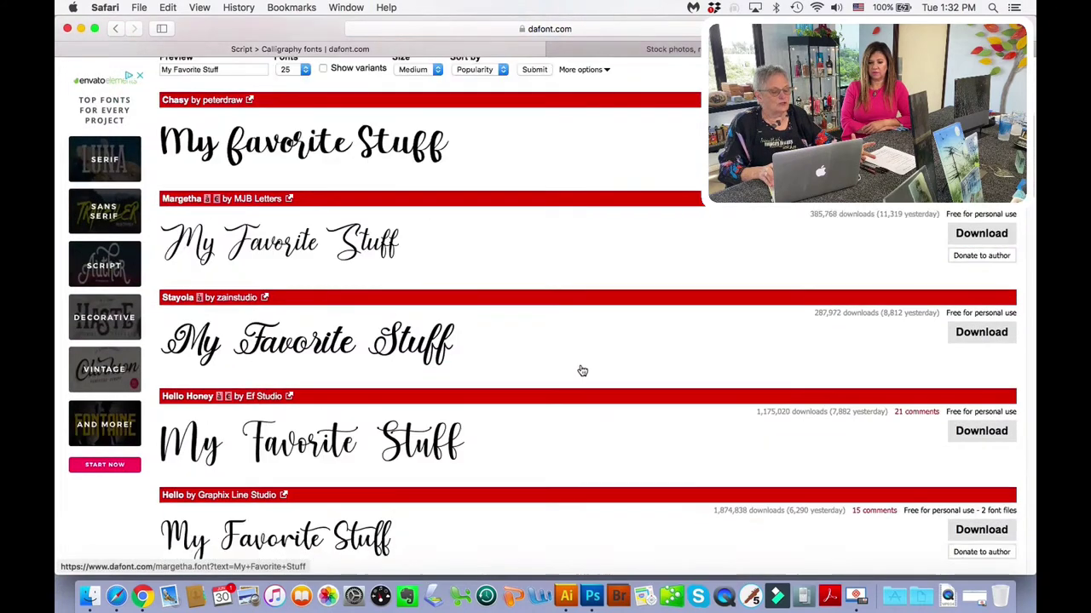
scroll(581, 371, "down", 9)
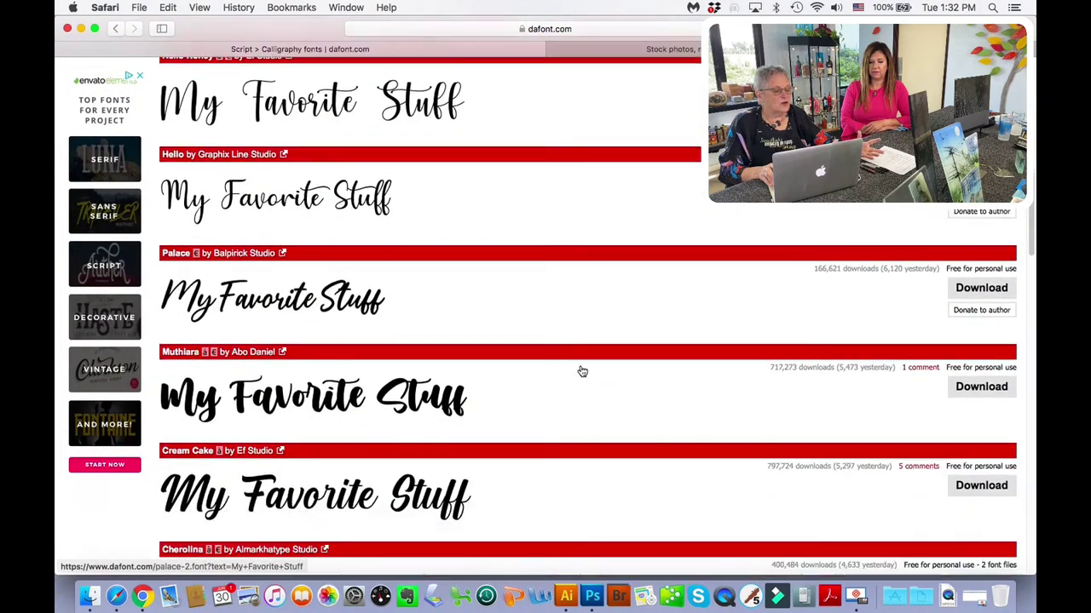
scroll(582, 372, "down", 10)
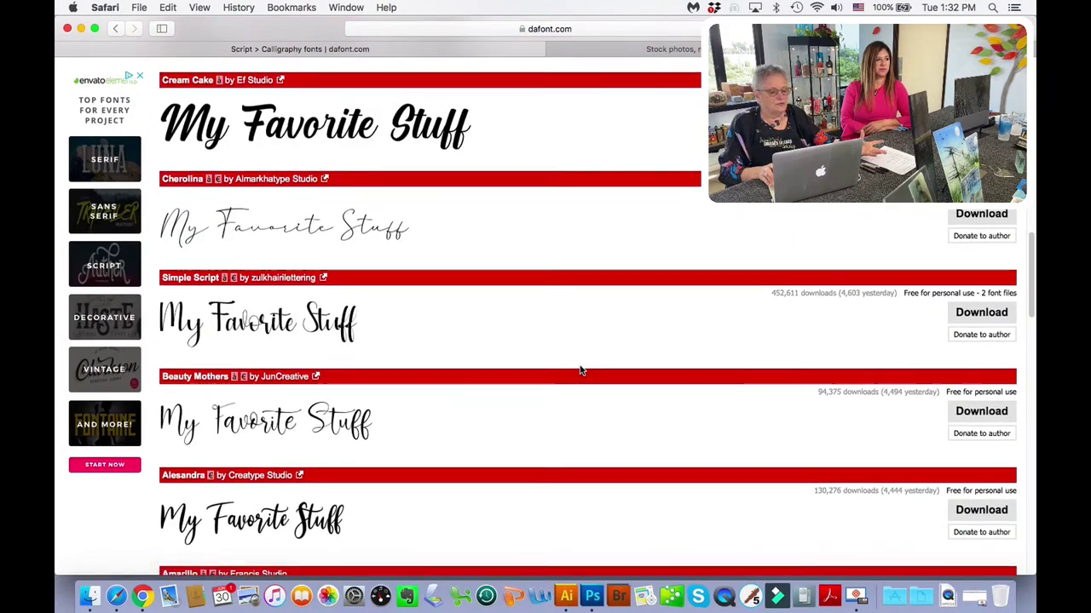
scroll(581, 370, "down", 3)
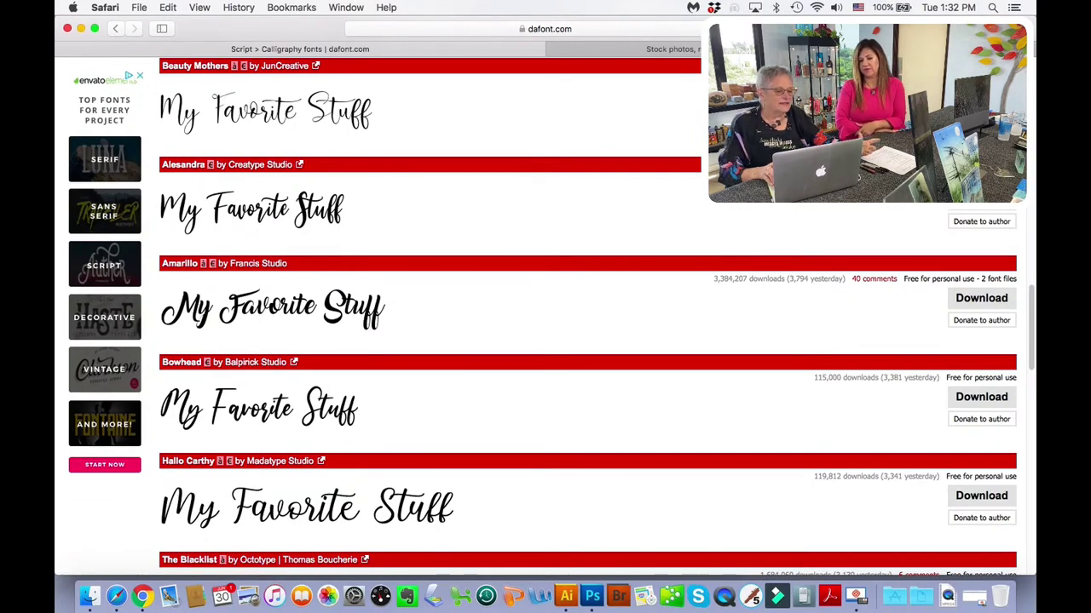
scroll(545, 341, "down", 5)
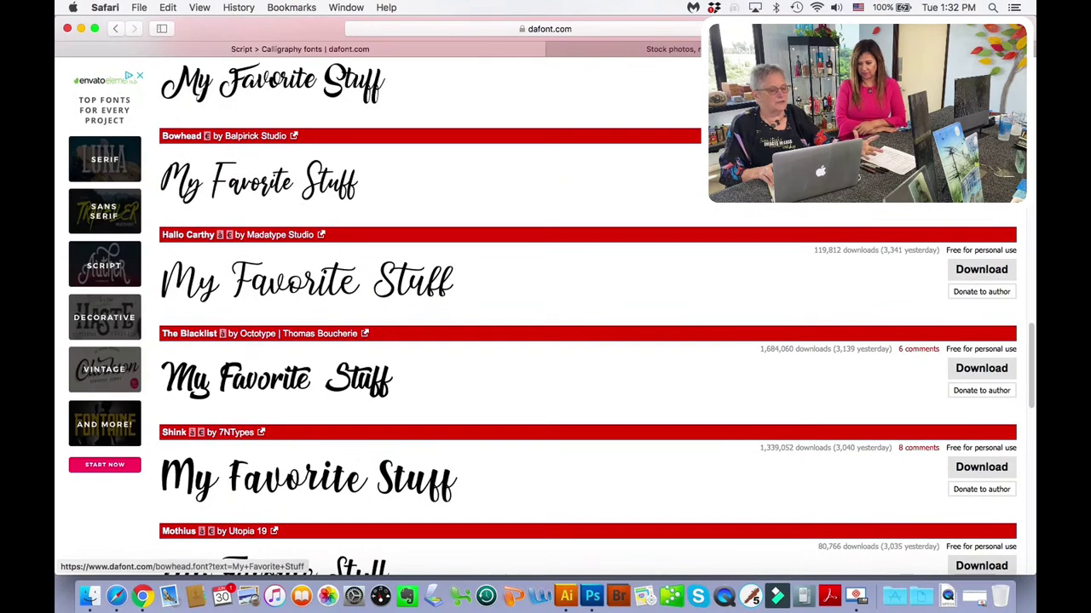
scroll(546, 341, "up", 15)
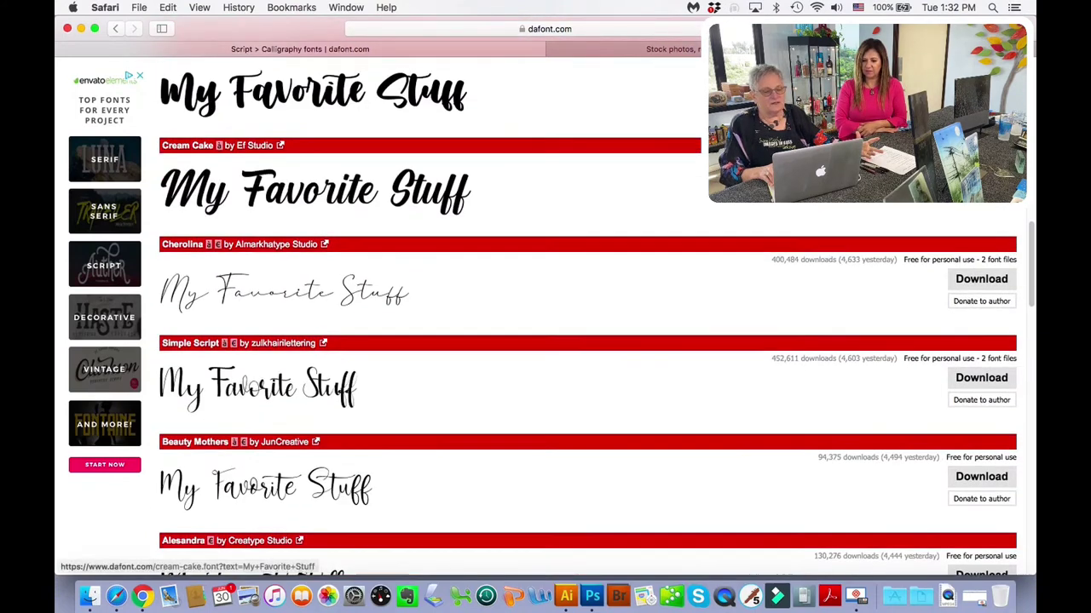
scroll(695, 257, "up", 4)
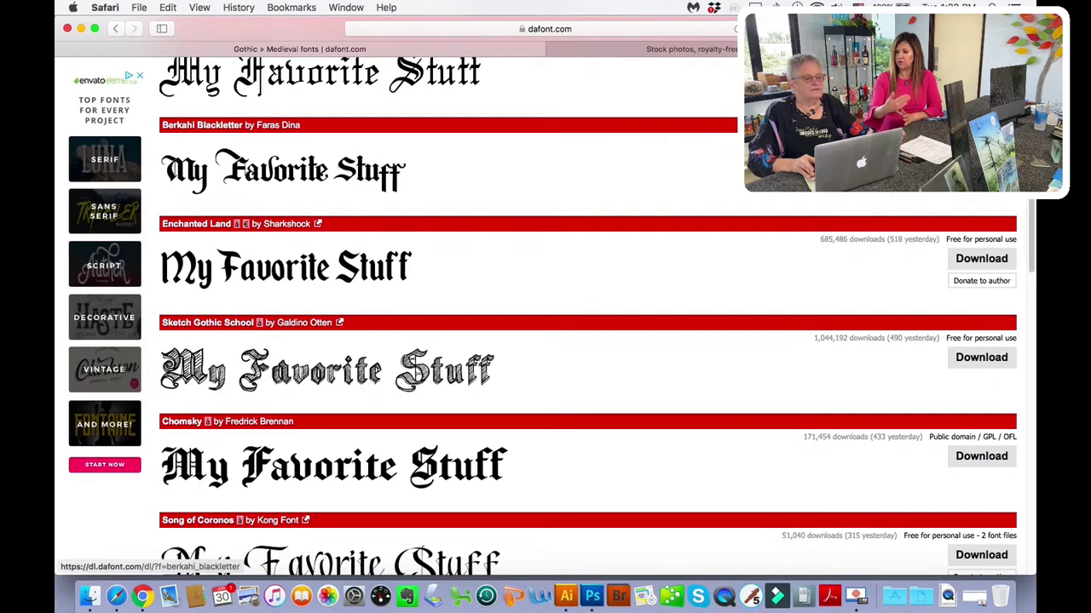
- Browse the Gothic Medieval fonts through to the end of the first page, comparing their previews
scroll(938, 203, "down", 10)
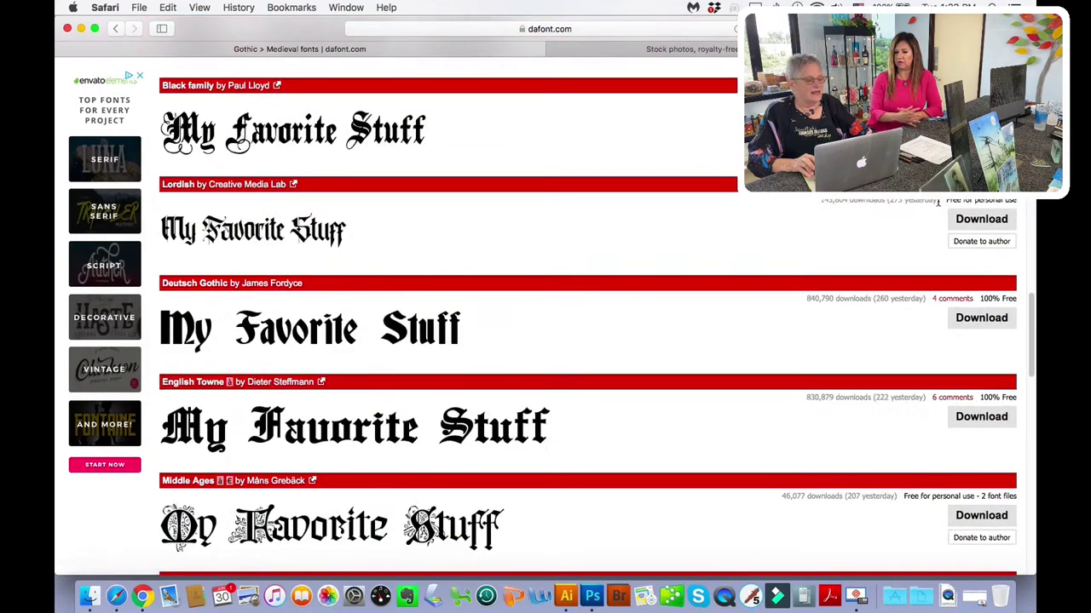
scroll(938, 204, "down", 10)
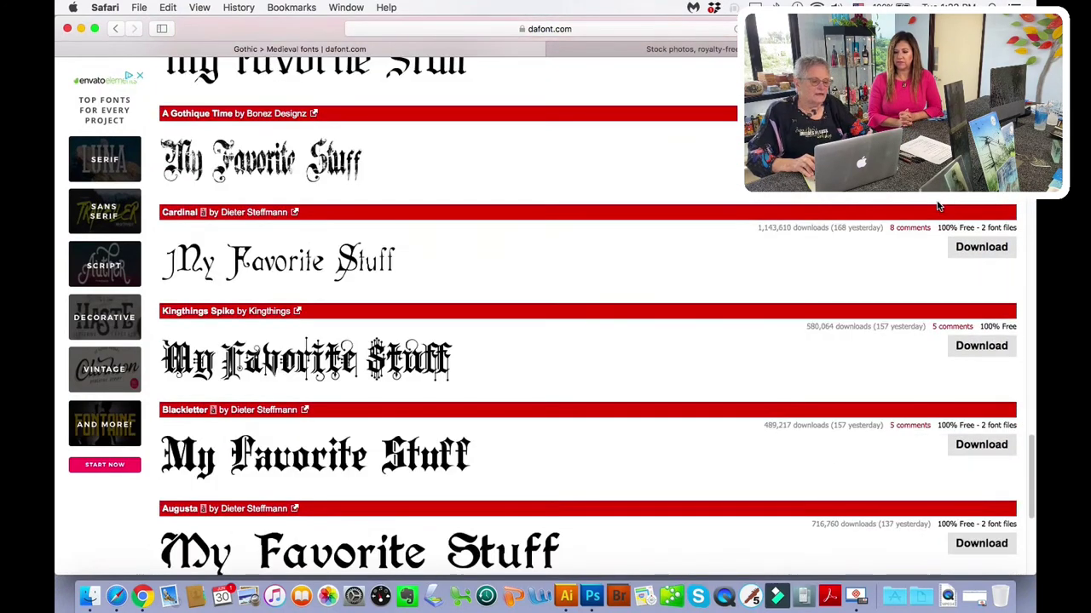
scroll(938, 204, "down", 5)
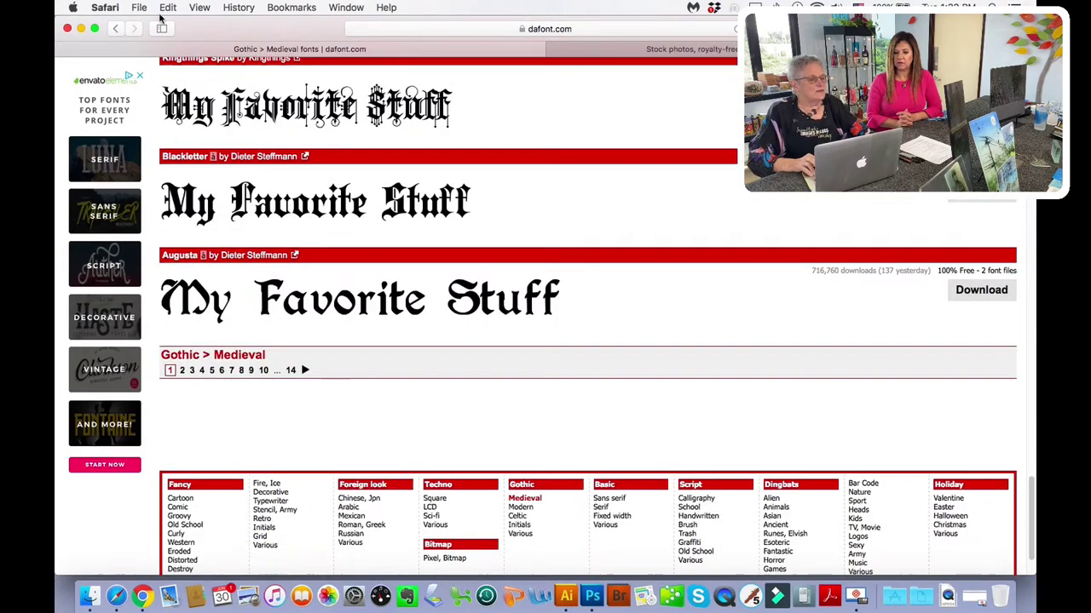
- Close the browser window, switch to Illustrator and move the whole power-line artwork to the right, partly off the artboard
left_click(68, 28)
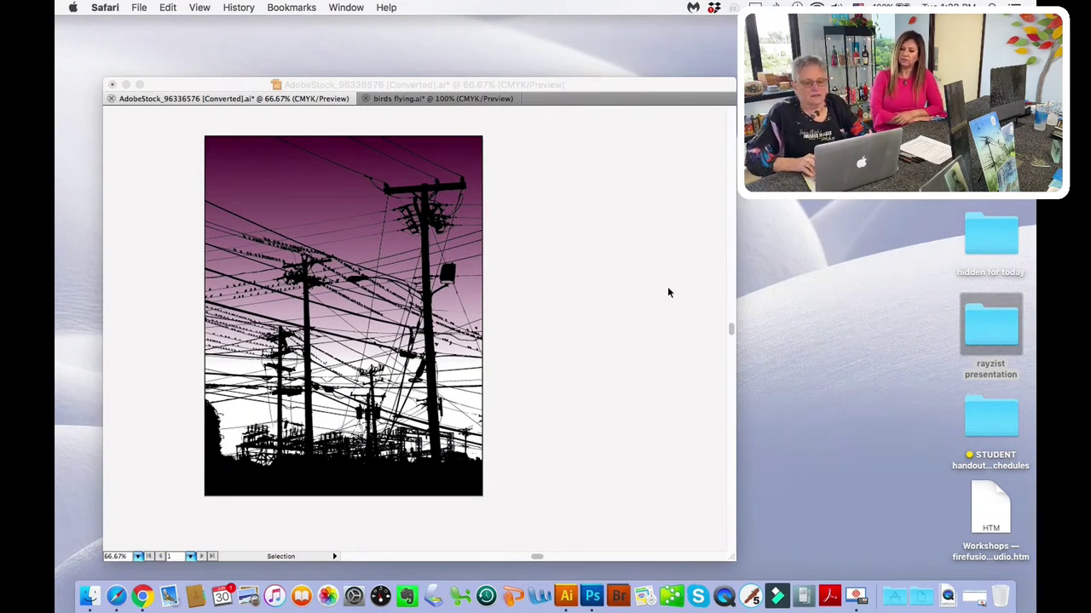
left_click_drag(530, 86, 550, 75)
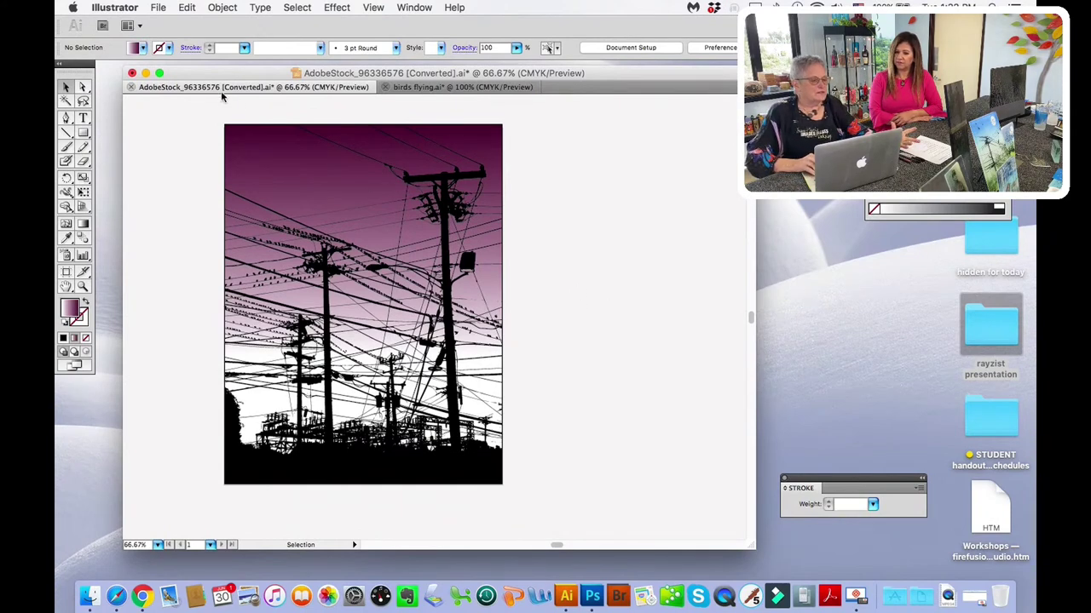
left_click(83, 87)
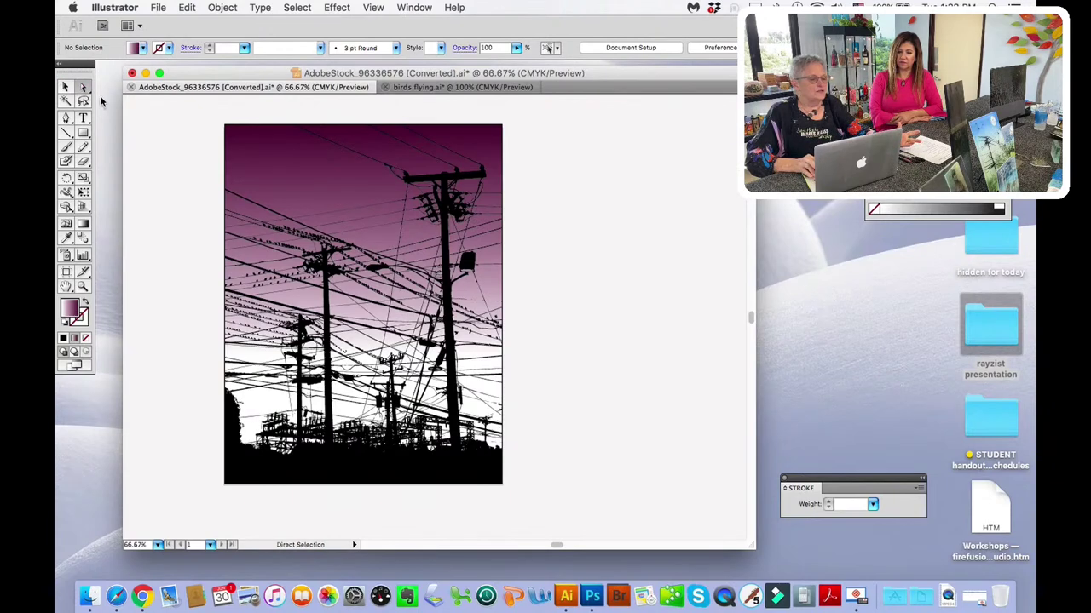
left_click(66, 88)
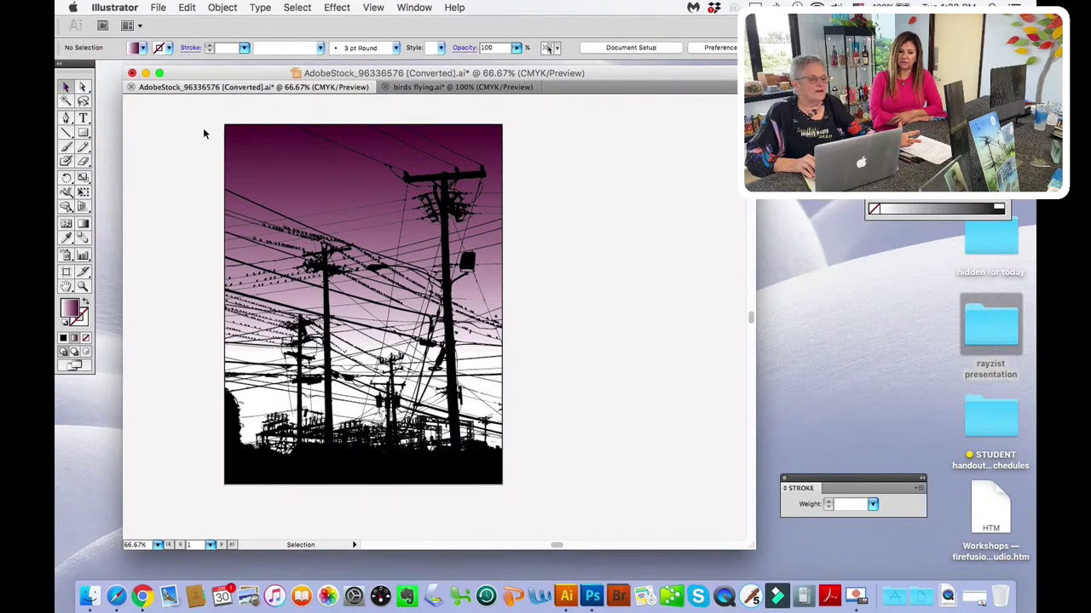
left_click_drag(353, 224, 511, 264)
left_click_drag(421, 246, 421, 246)
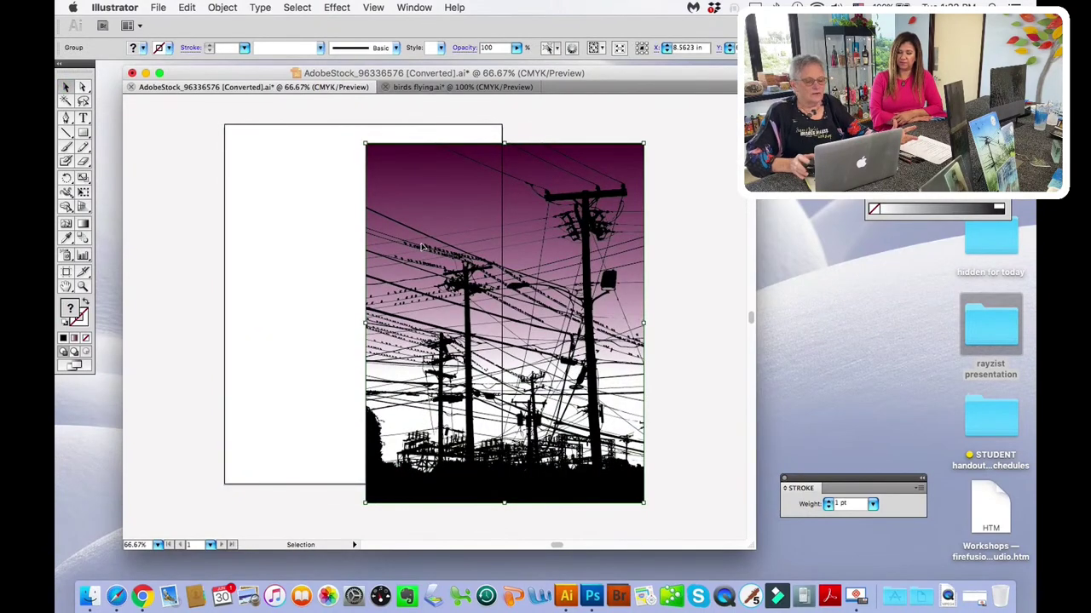
left_click(170, 138)
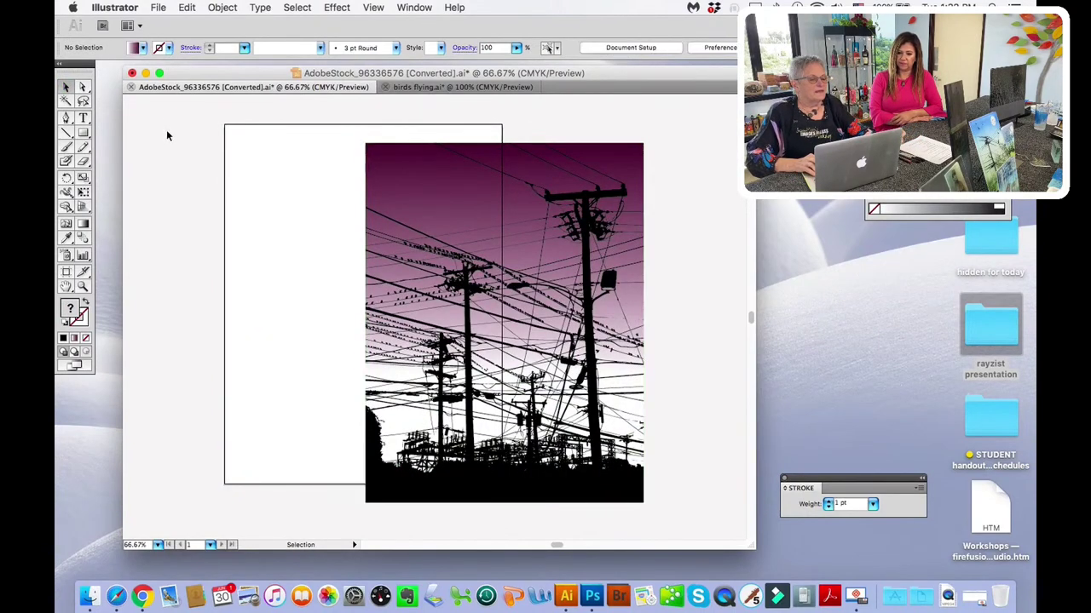
- Use Direct Selection to pull the purple gradient background away from the power-line silhouette, and ungroup it
left_click(83, 88)
left_click_drag(503, 249, 293, 200)
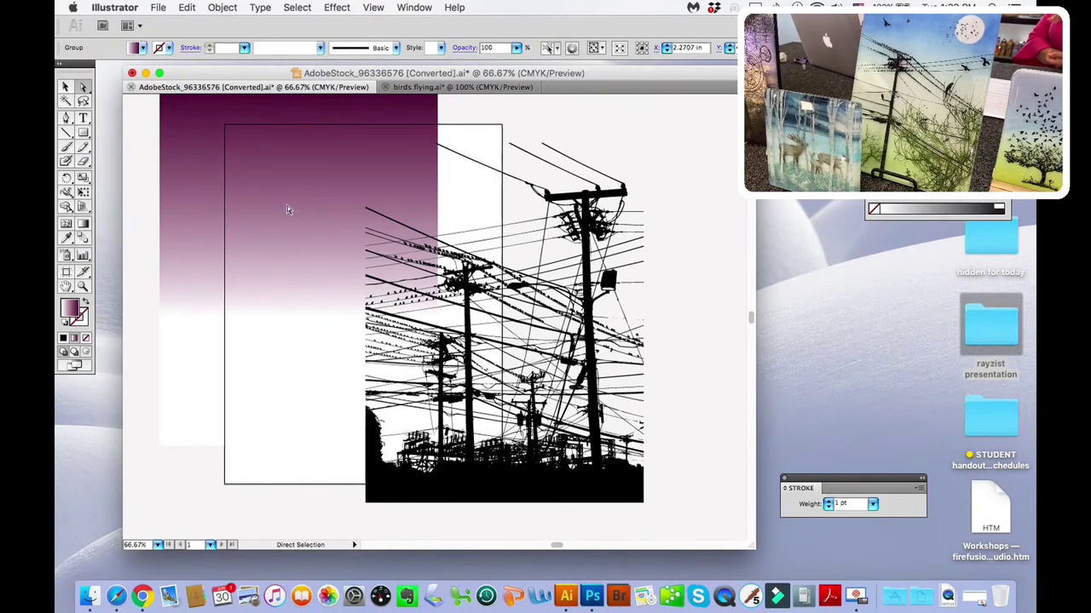
left_click(222, 8)
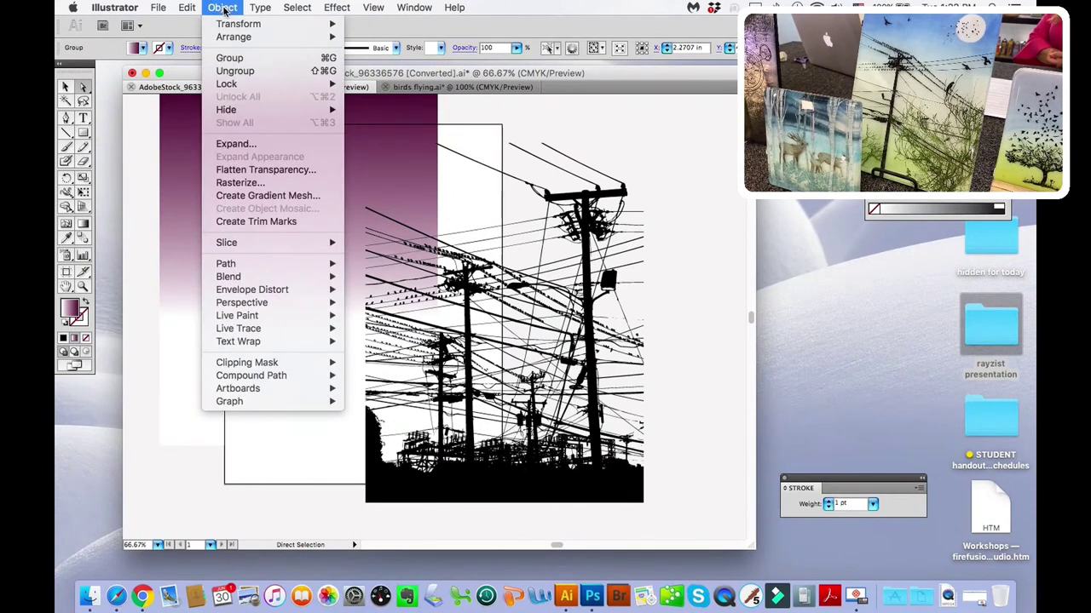
left_click(232, 71)
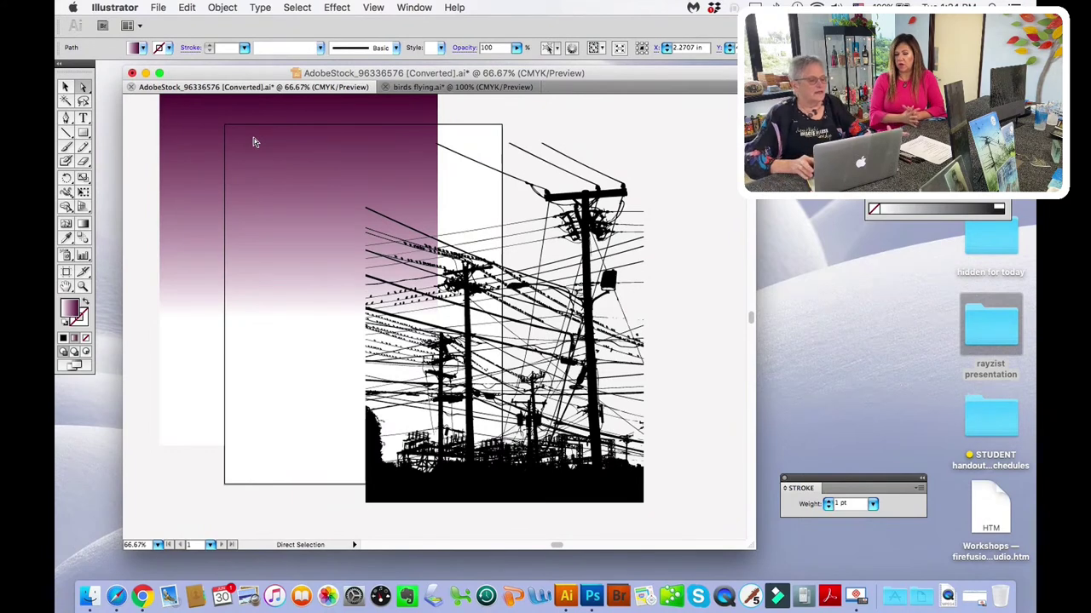
- Delete the purple gradient background and move the remaining black power-line silhouette back over the artboard
left_click(65, 87)
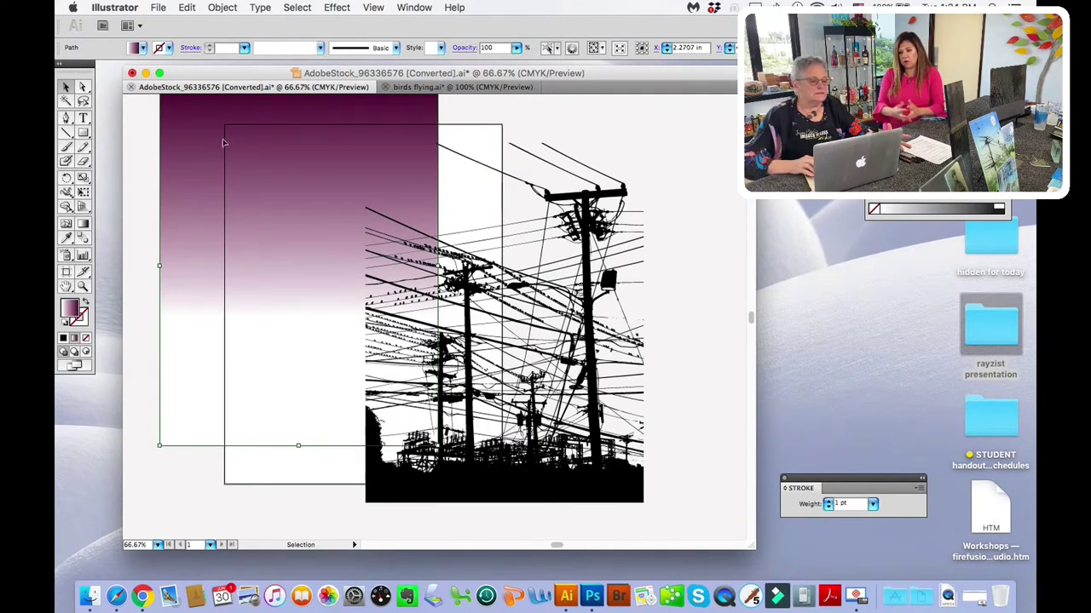
left_click_drag(180, 116, 177, 156)
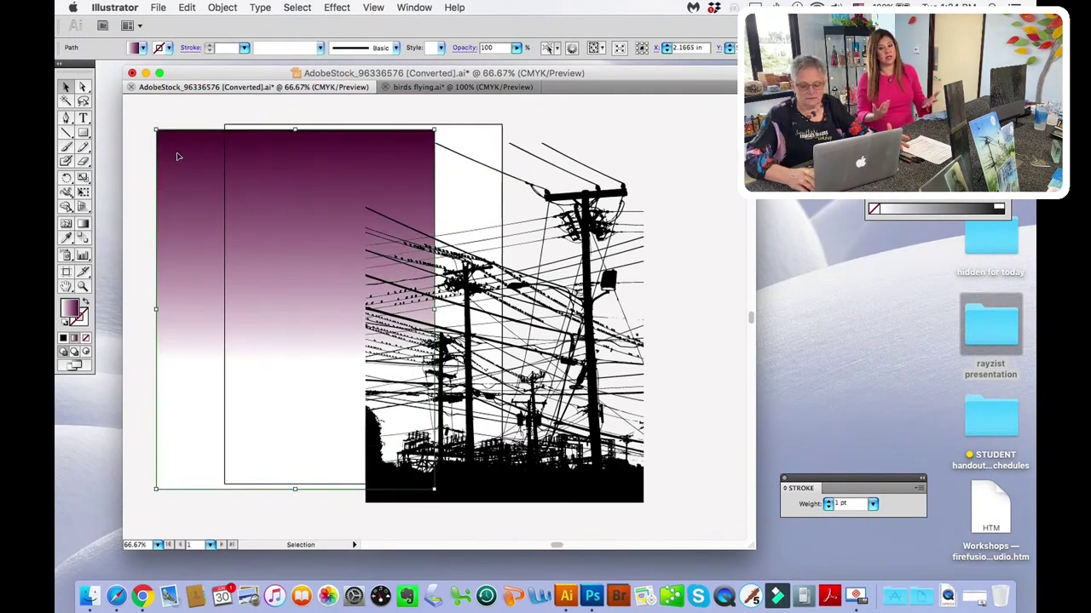
key("Delete")
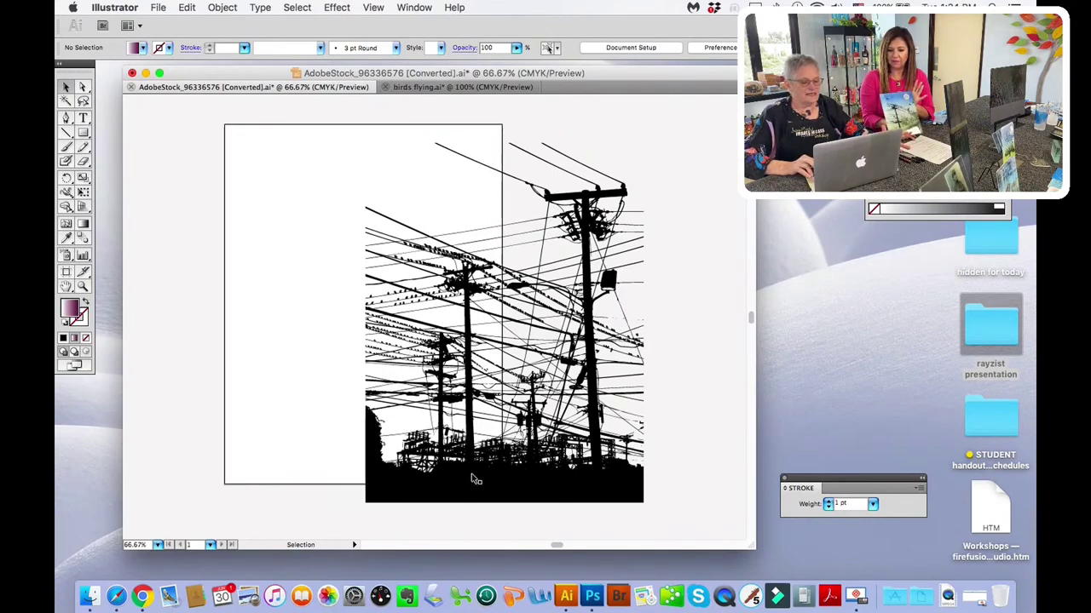
left_click_drag(475, 480, 342, 444)
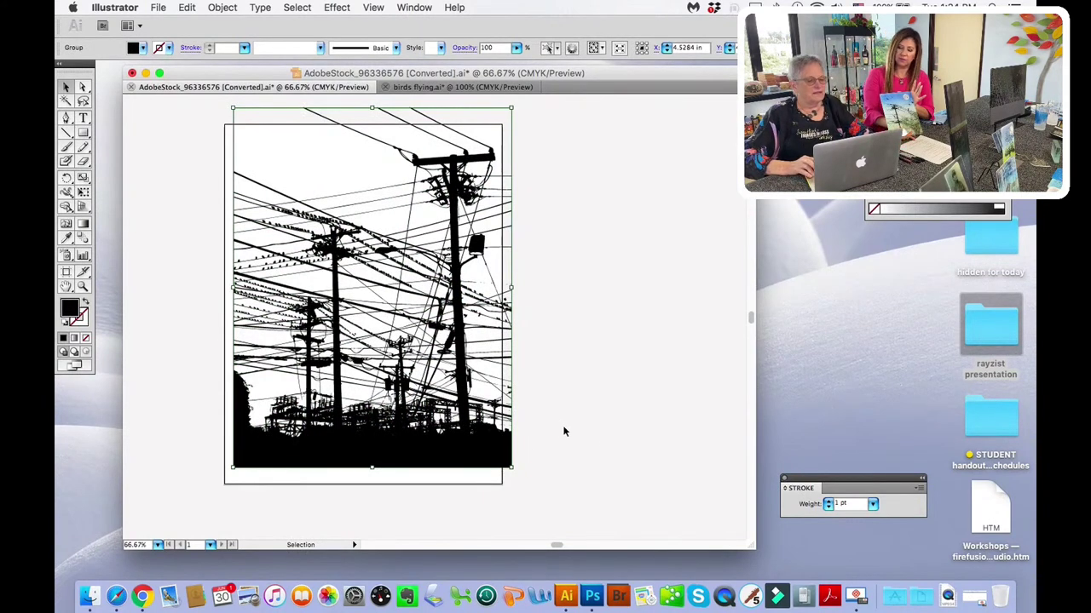
- Ungroup the black silhouette and move the middle pole with its wires and birds off to the right
left_click(226, 6)
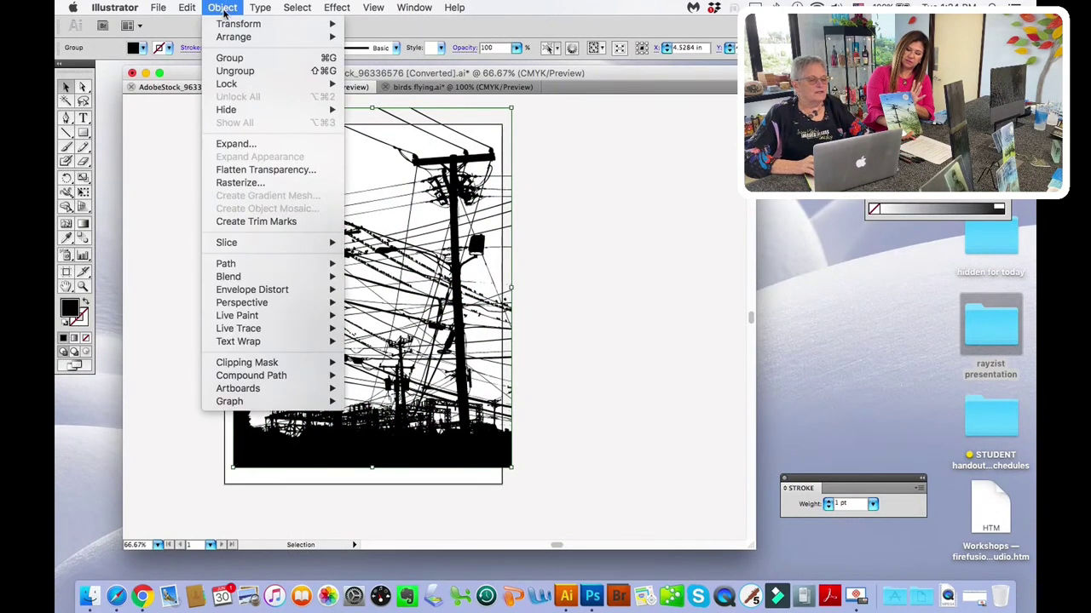
left_click(228, 72)
left_click(186, 138)
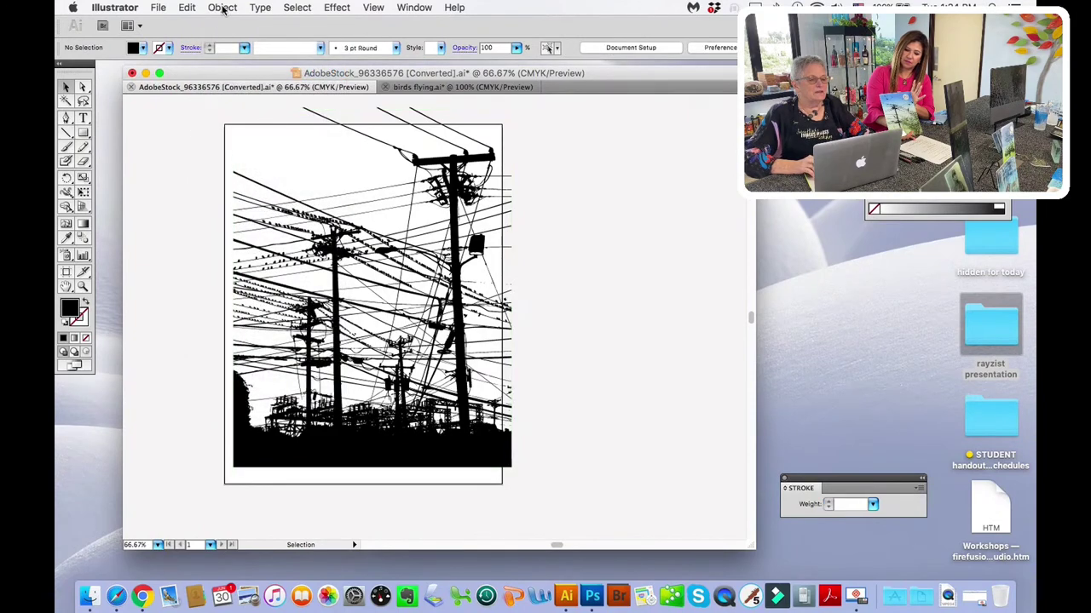
left_click_drag(271, 211, 471, 221)
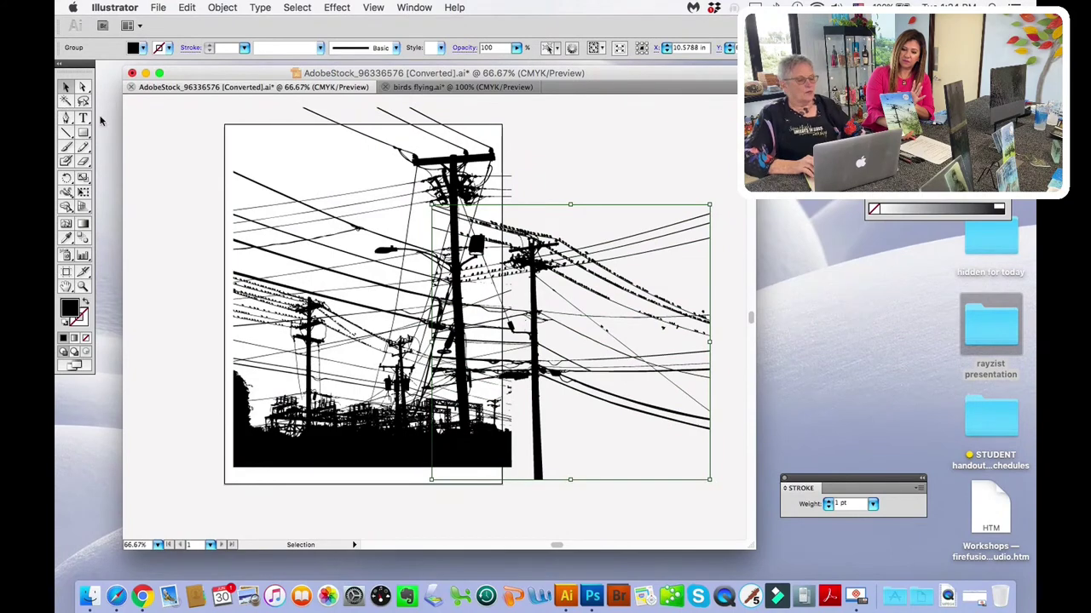
- Move the remaining black power-line silhouette away from the separated pole with birds, partly off the artboard
left_click_drag(213, 145, 192, 278)
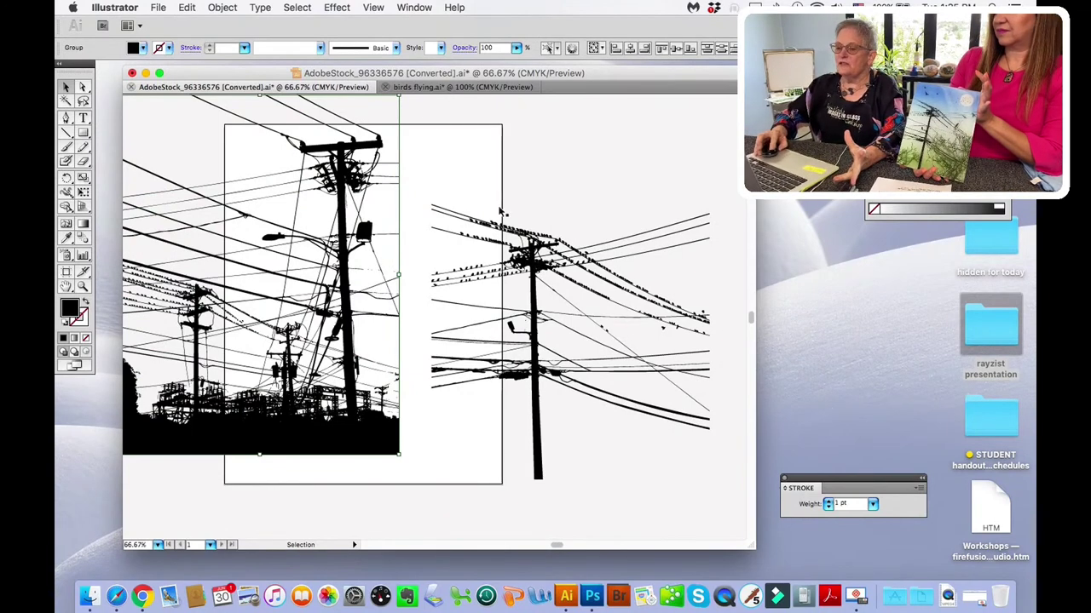
- Create a new 14 x 11 in document named "telephone and birds"
left_click(160, 8)
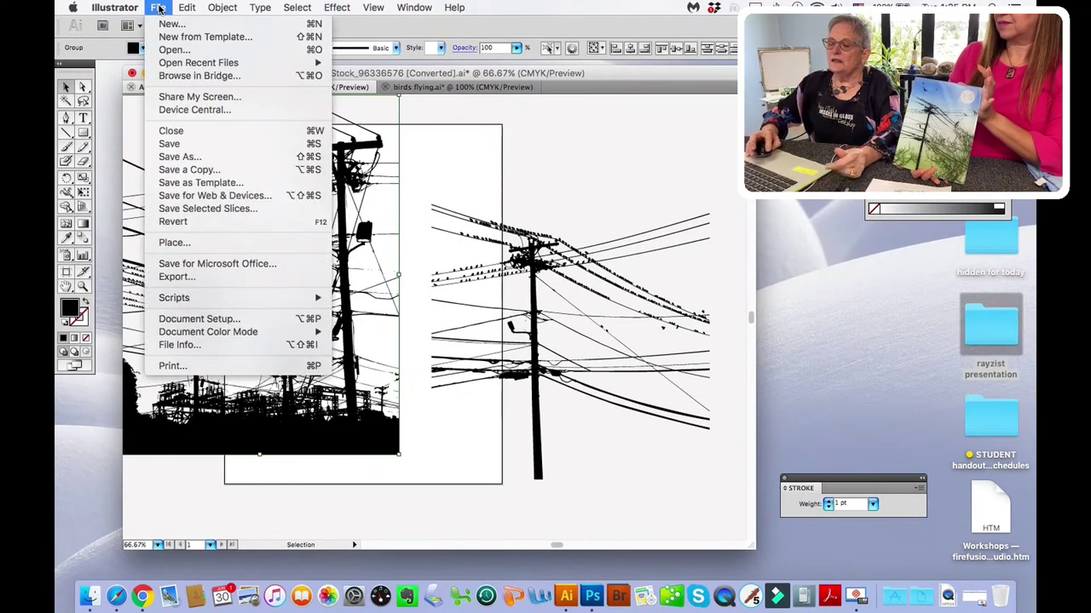
left_click(170, 24)
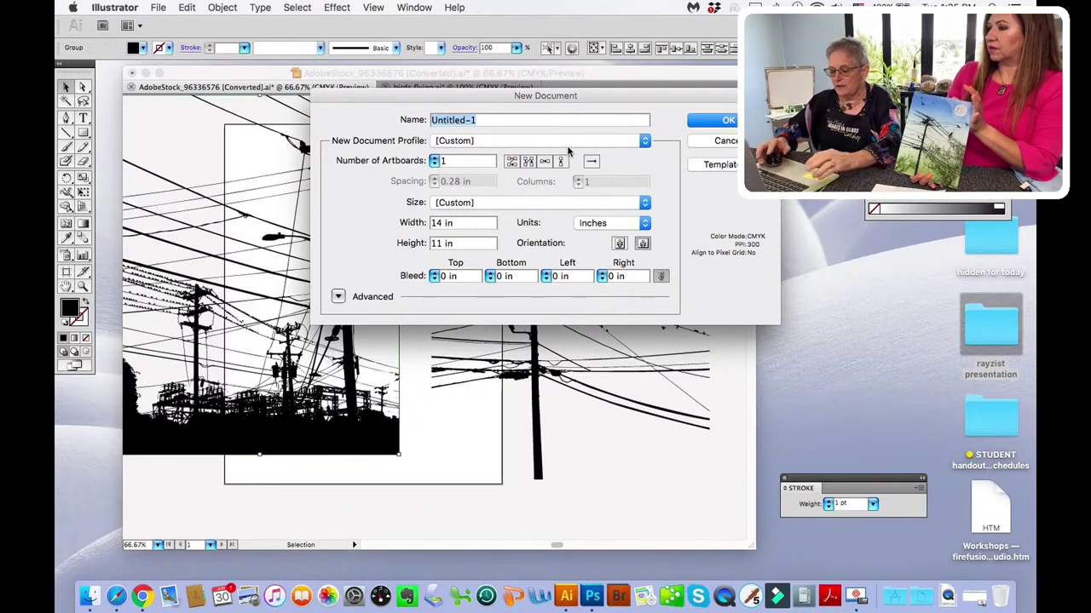
type("teleph")
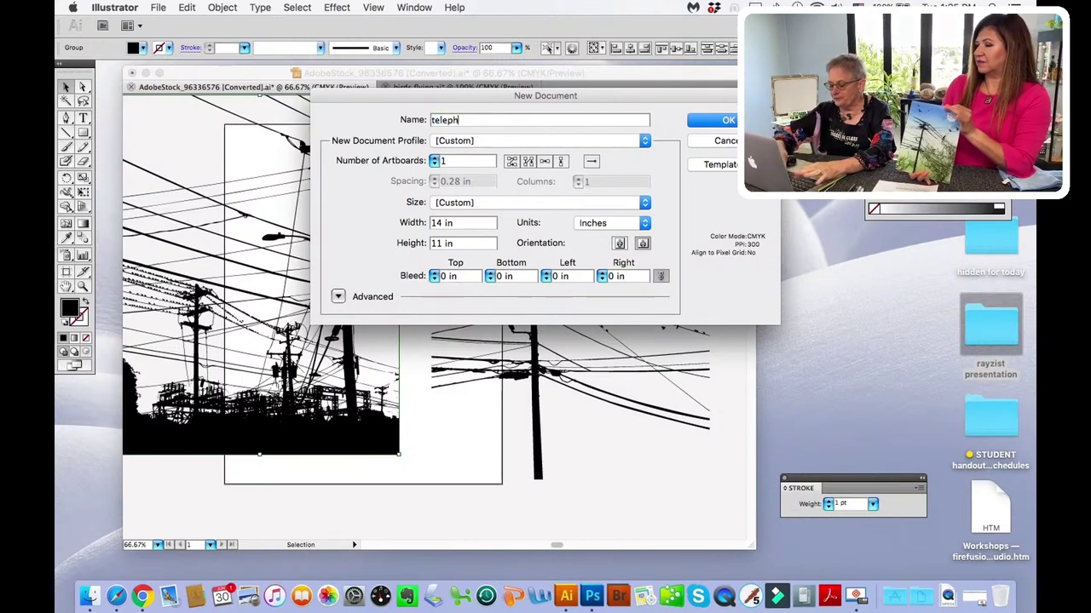
type("on an")
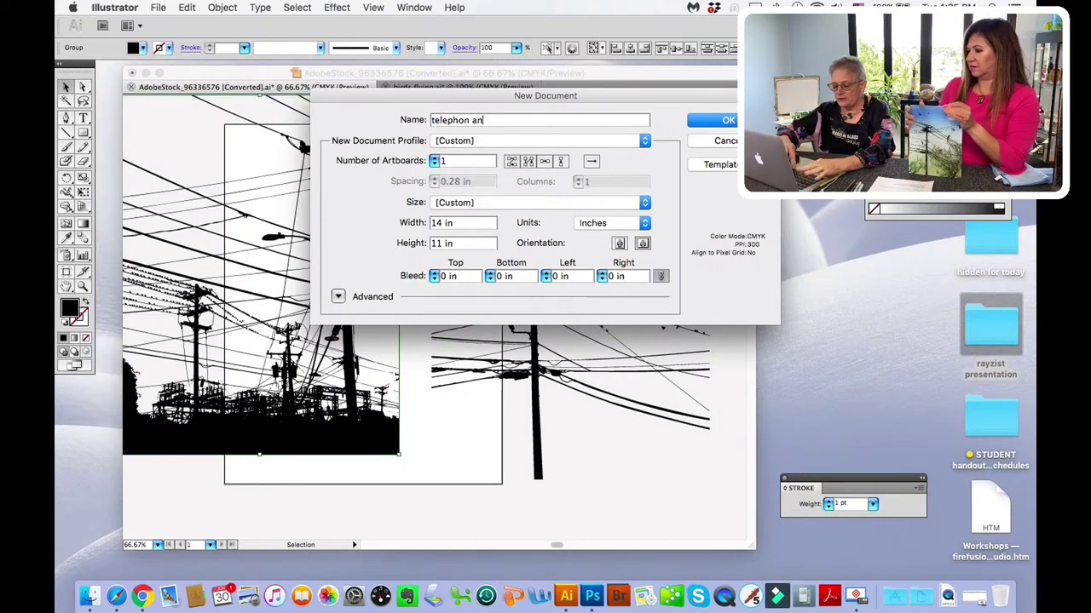
type("d bi")
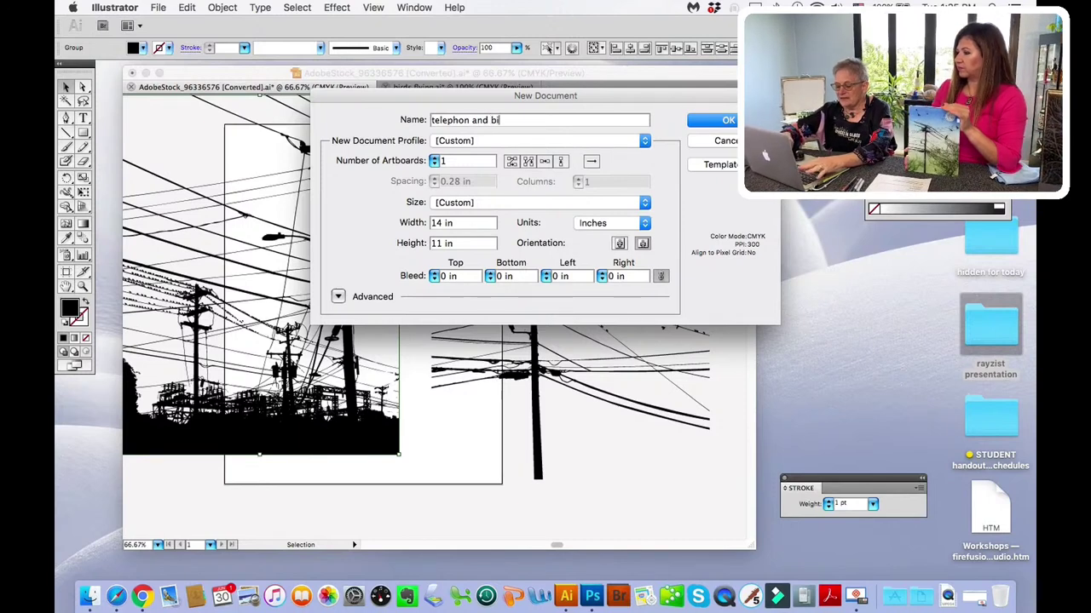
type("rds")
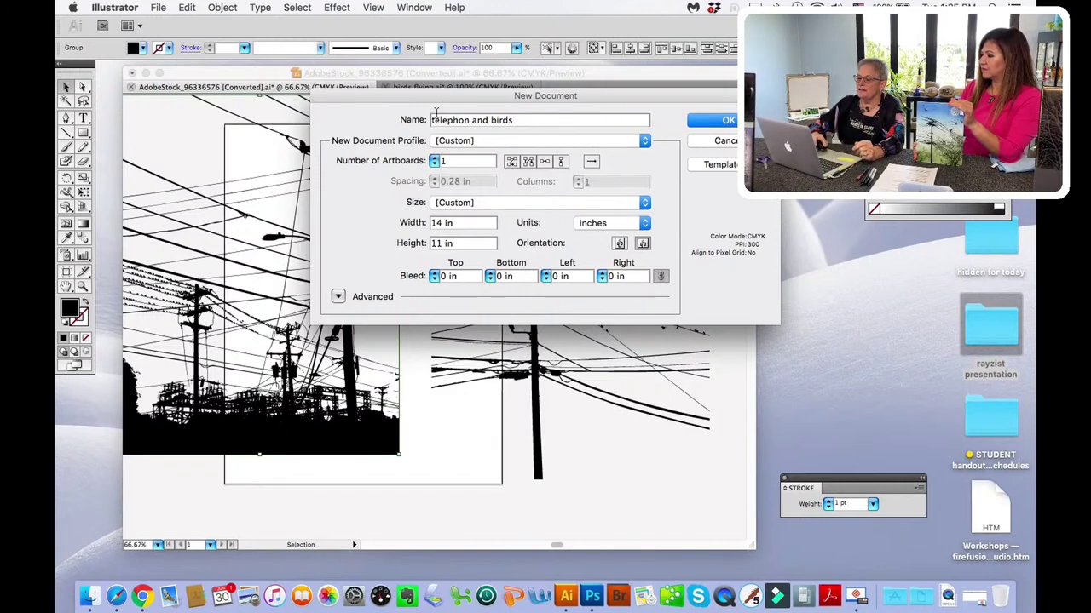
left_click(471, 121)
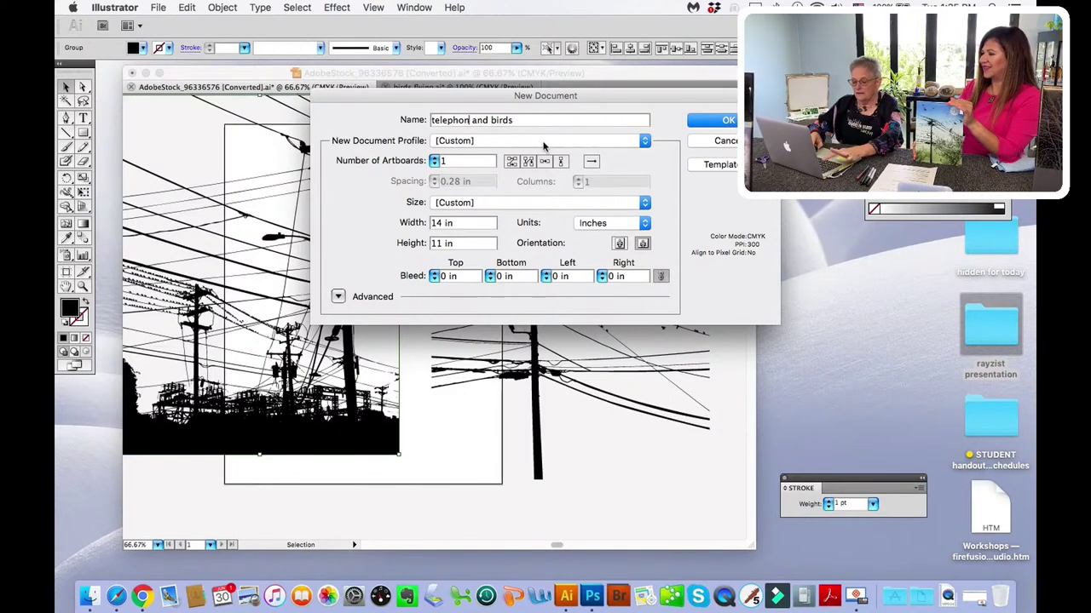
type("e")
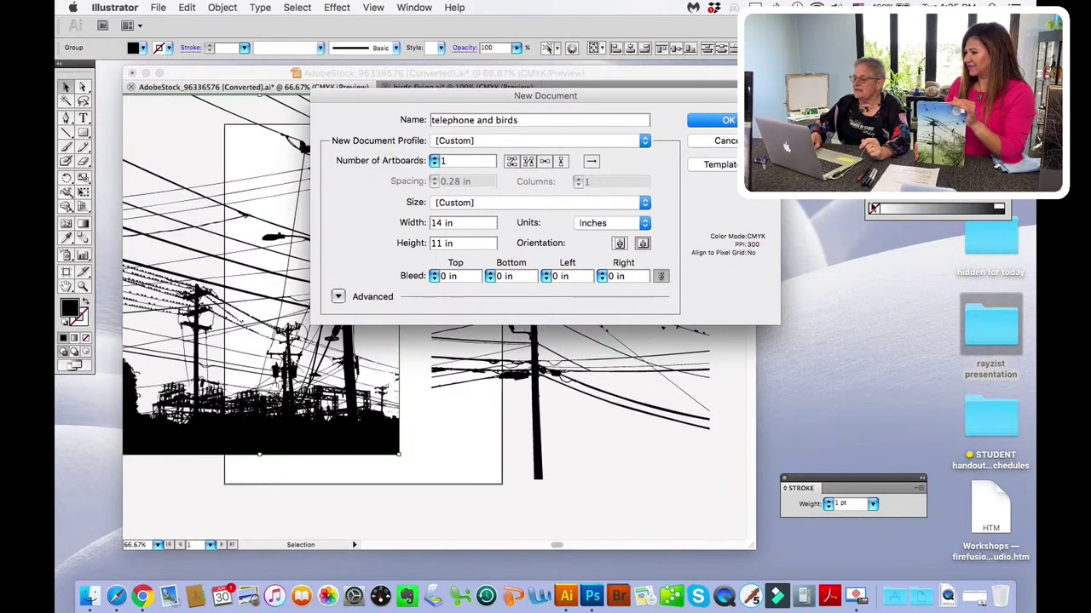
left_click(726, 120)
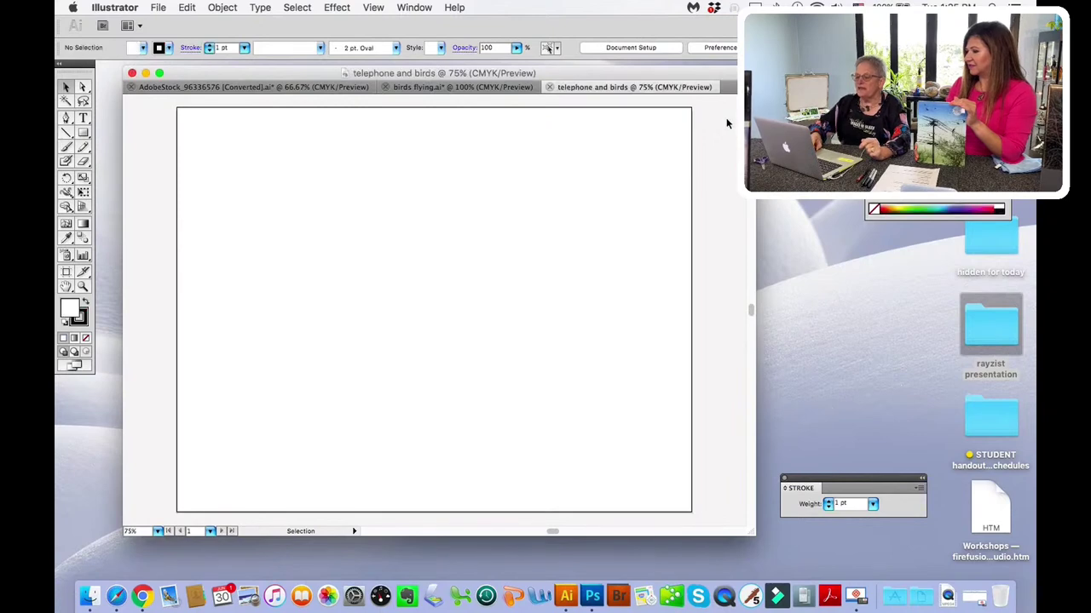
- Copy the isolated pole with its wires and birds into the telephone and birds document and move it down to the artboard's lower edge
left_click(277, 88)
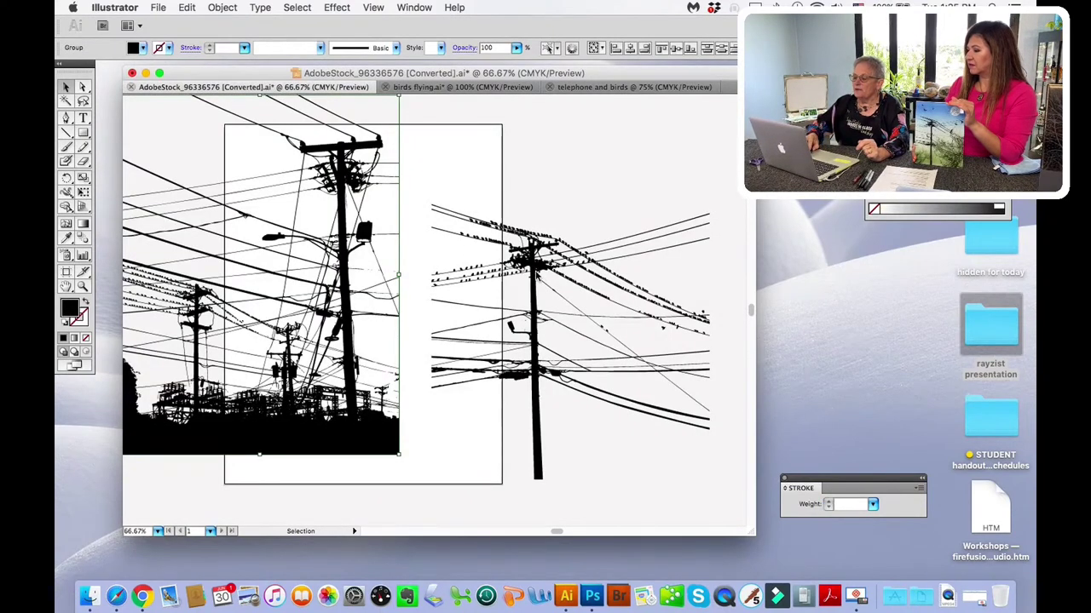
left_click(538, 280)
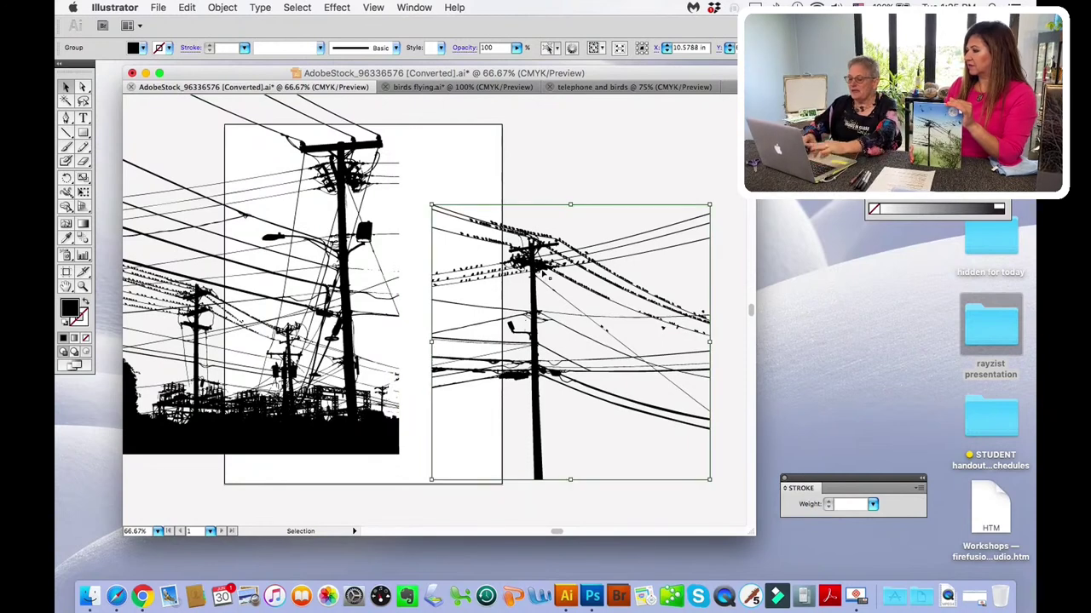
left_click(648, 88)
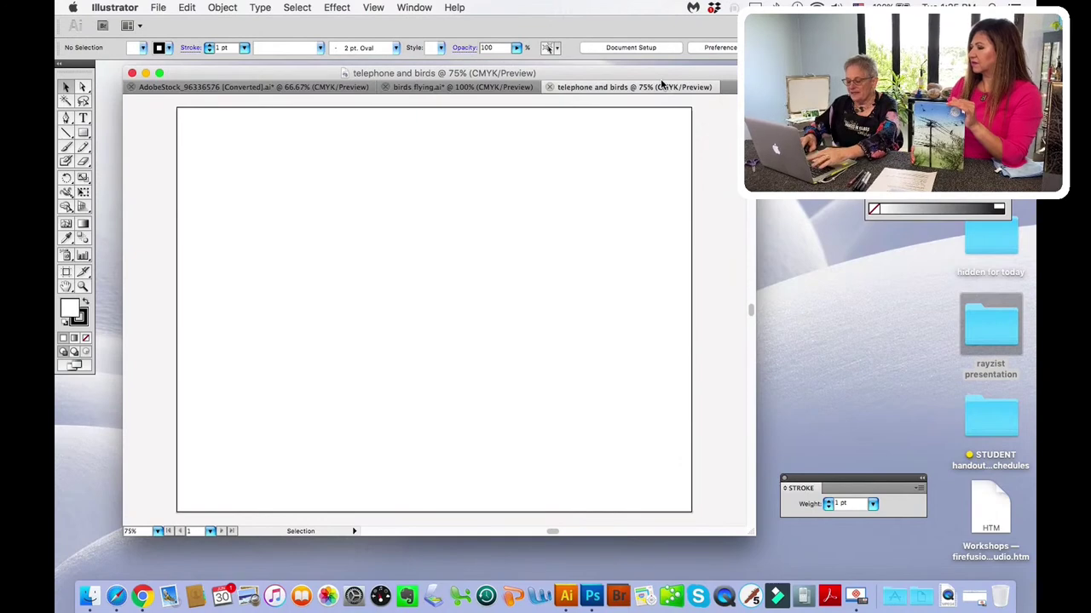
key("super+v")
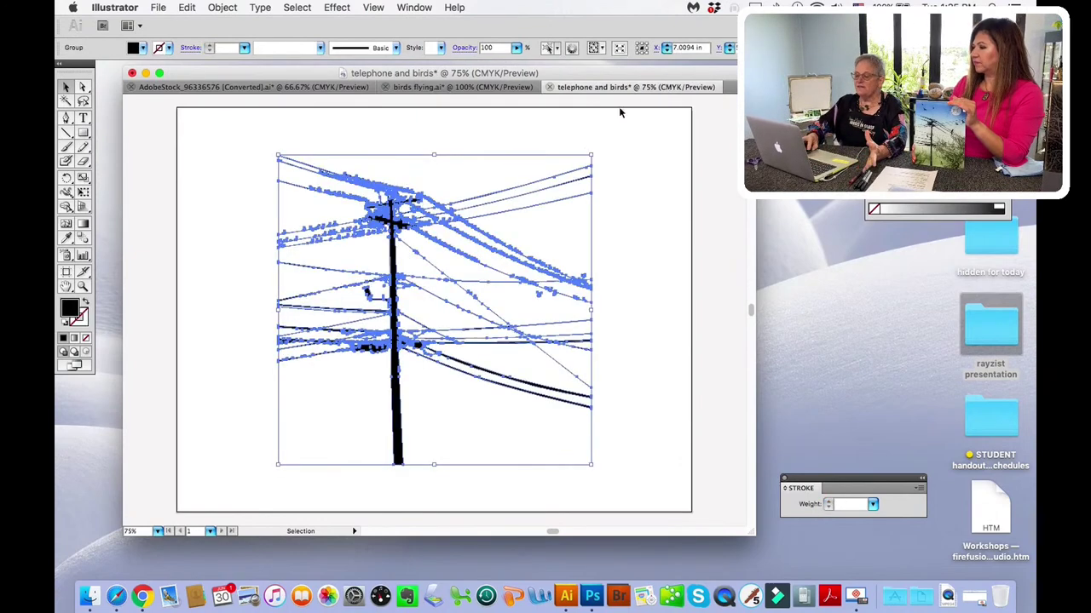
left_click(623, 135)
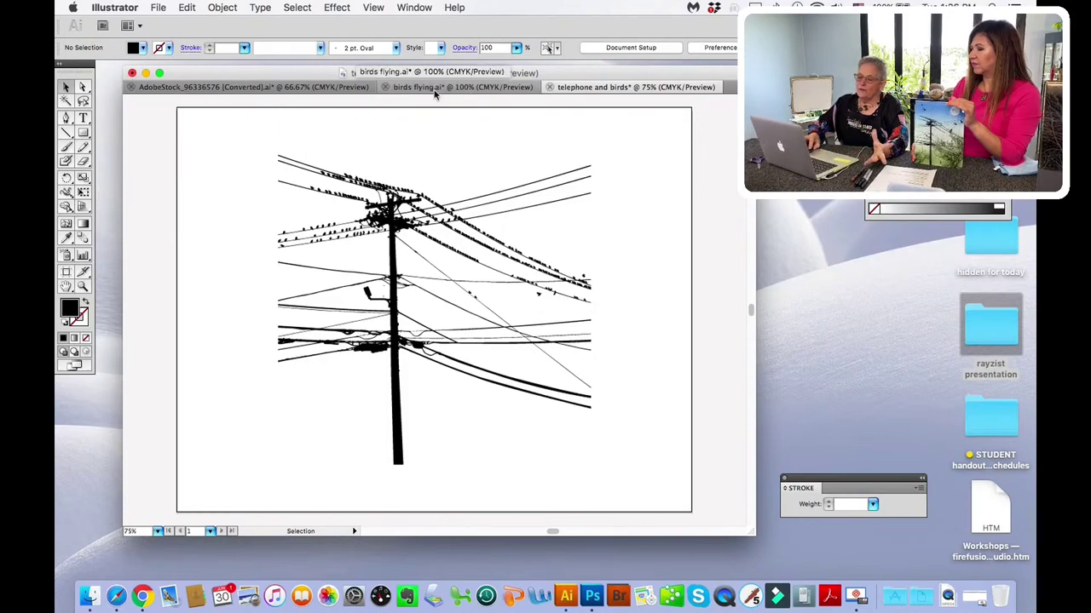
left_click(387, 206)
left_click_drag(388, 206, 385, 249)
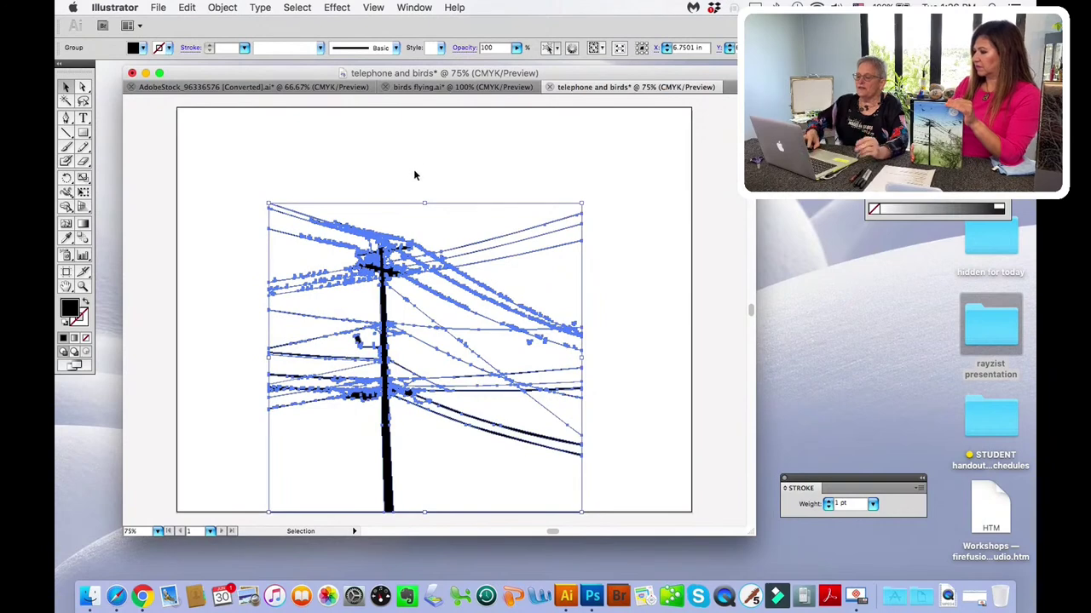
- Switch to the birds flying document and move the outermost bird of the flock above the tree off the artboard
left_click(416, 87)
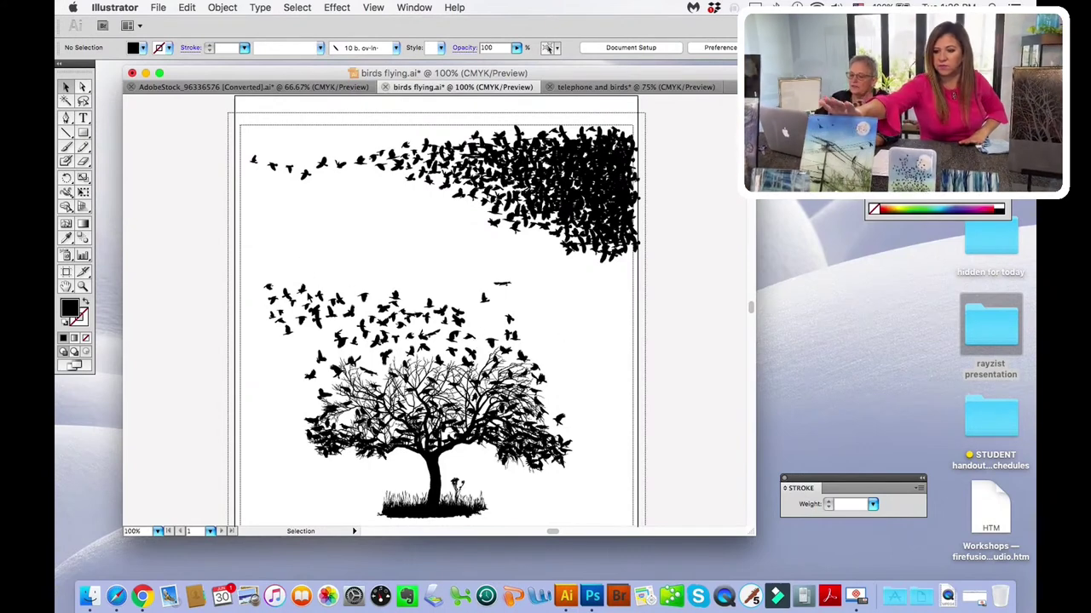
left_click(301, 289)
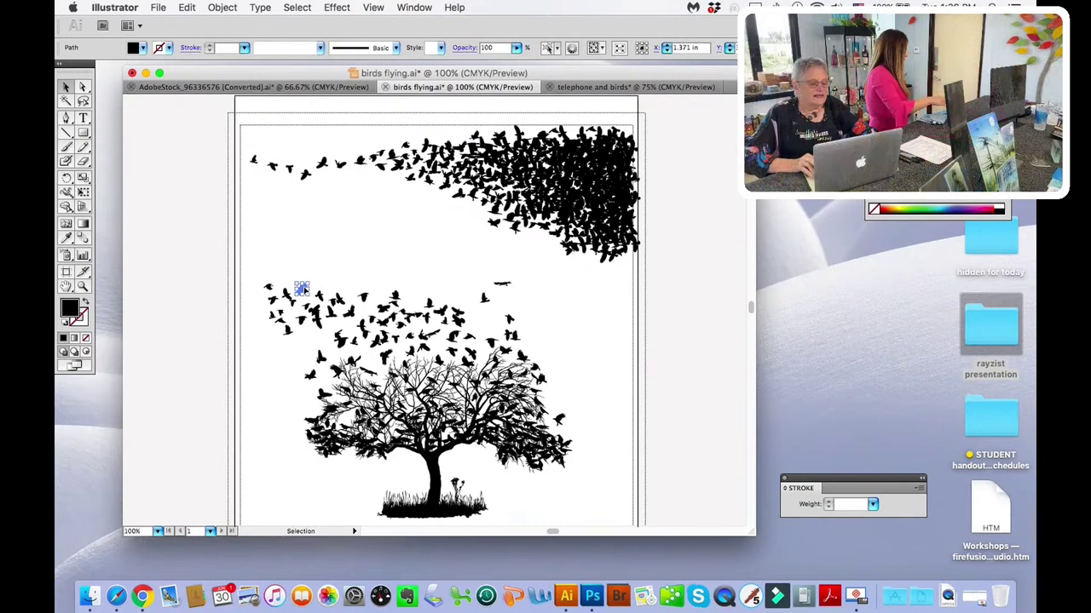
left_click(303, 245)
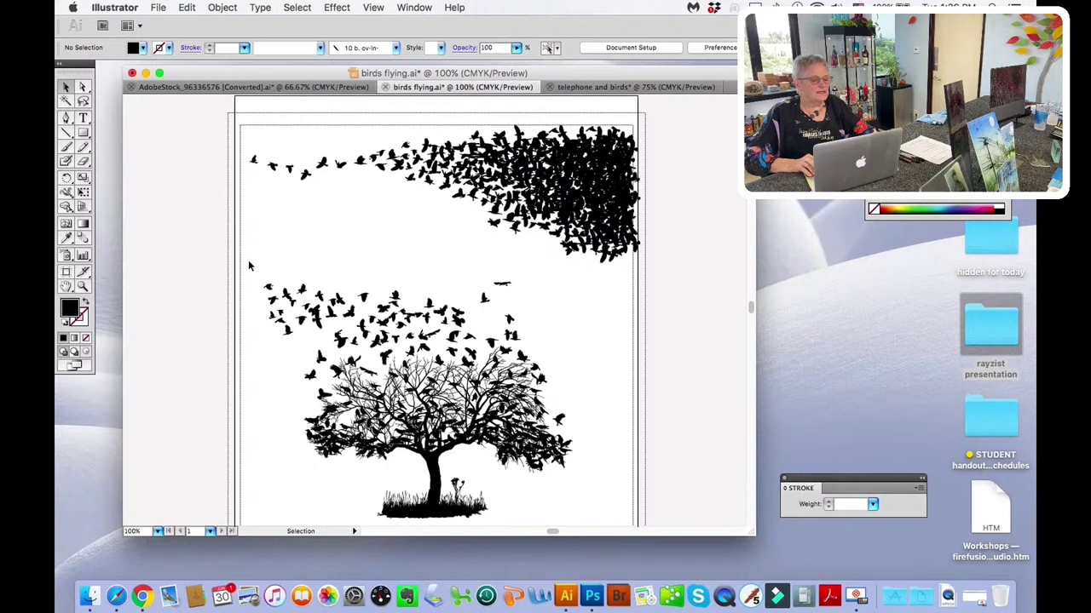
left_click_drag(267, 288, 176, 263)
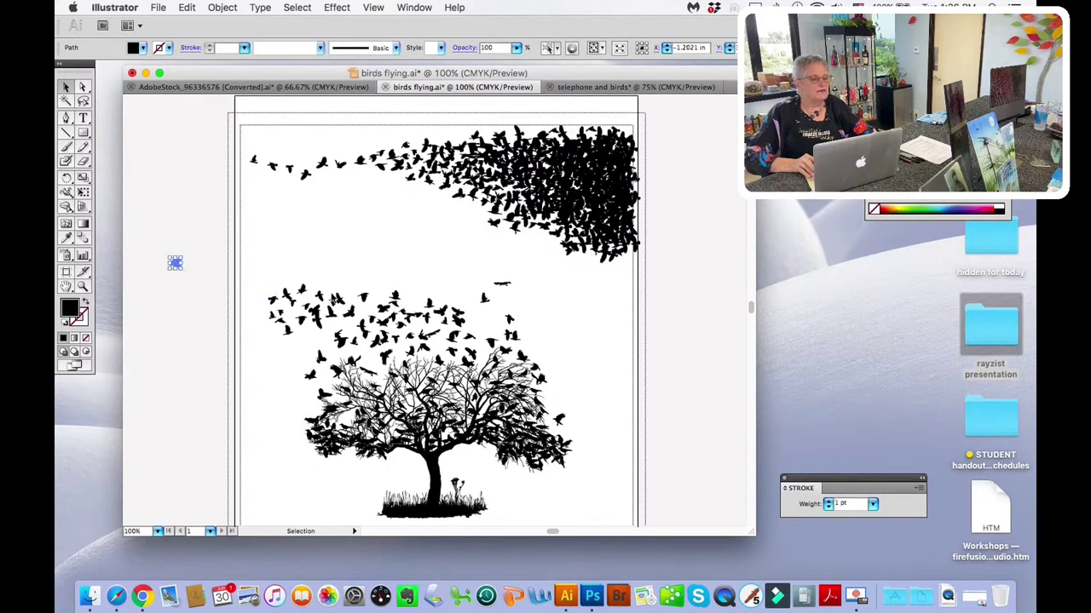
left_click(253, 223)
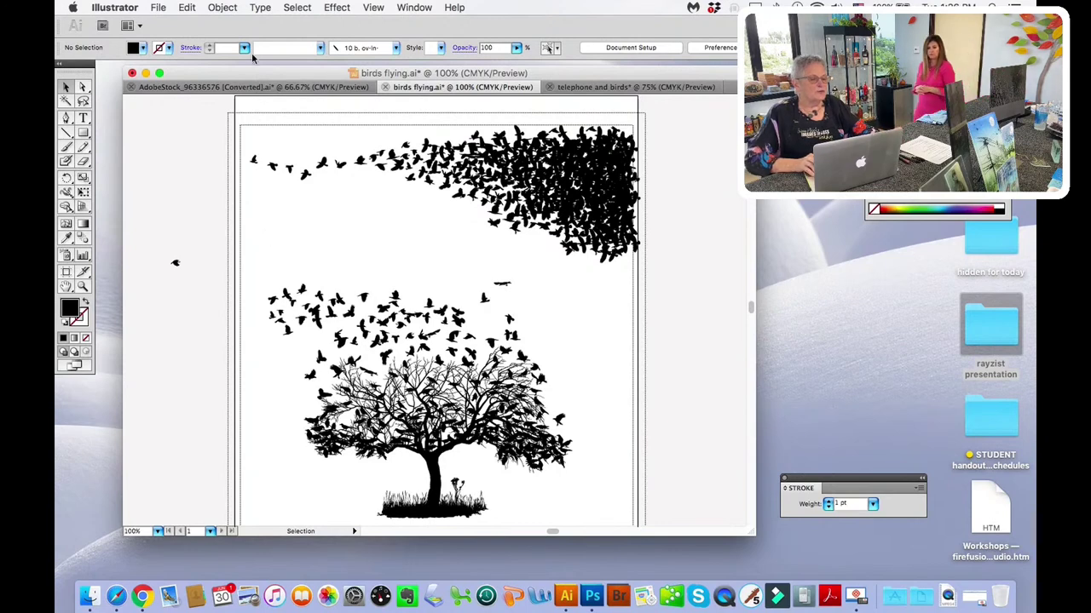
left_click(220, 8)
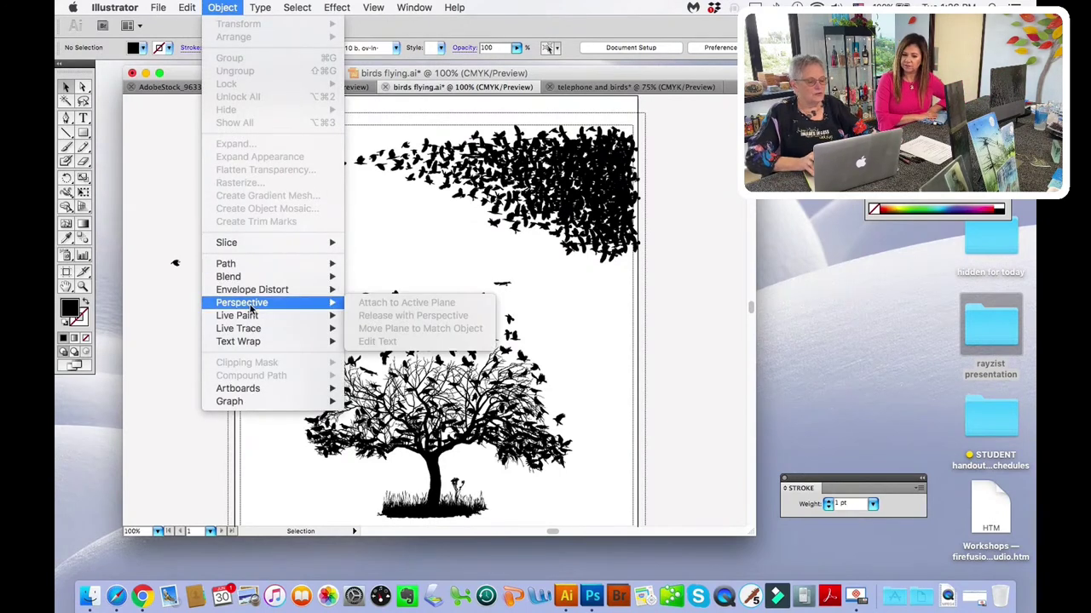
mouse_move(247, 346)
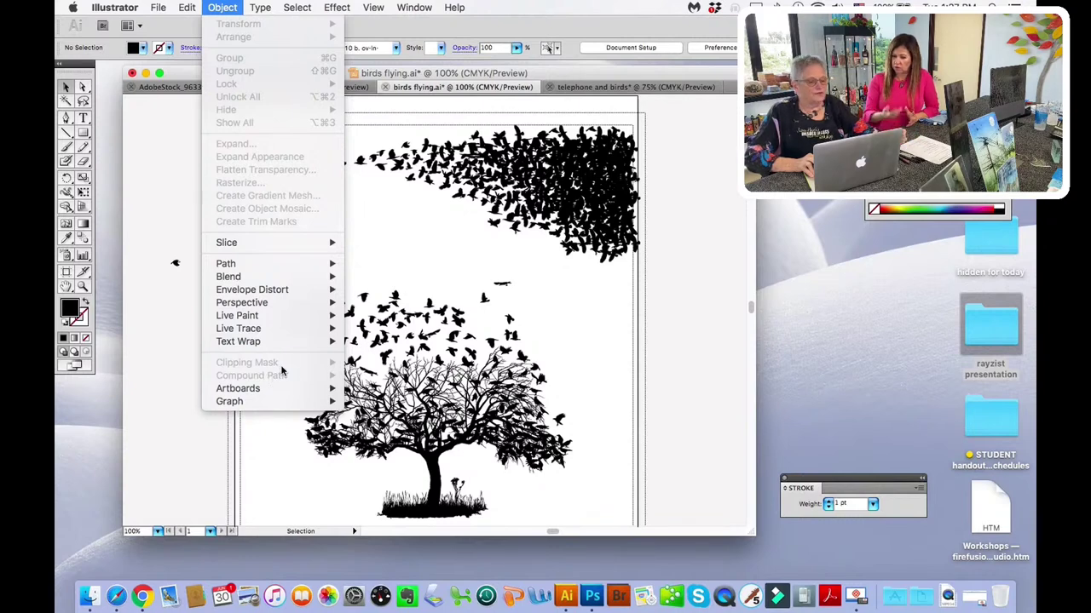
left_click(386, 243)
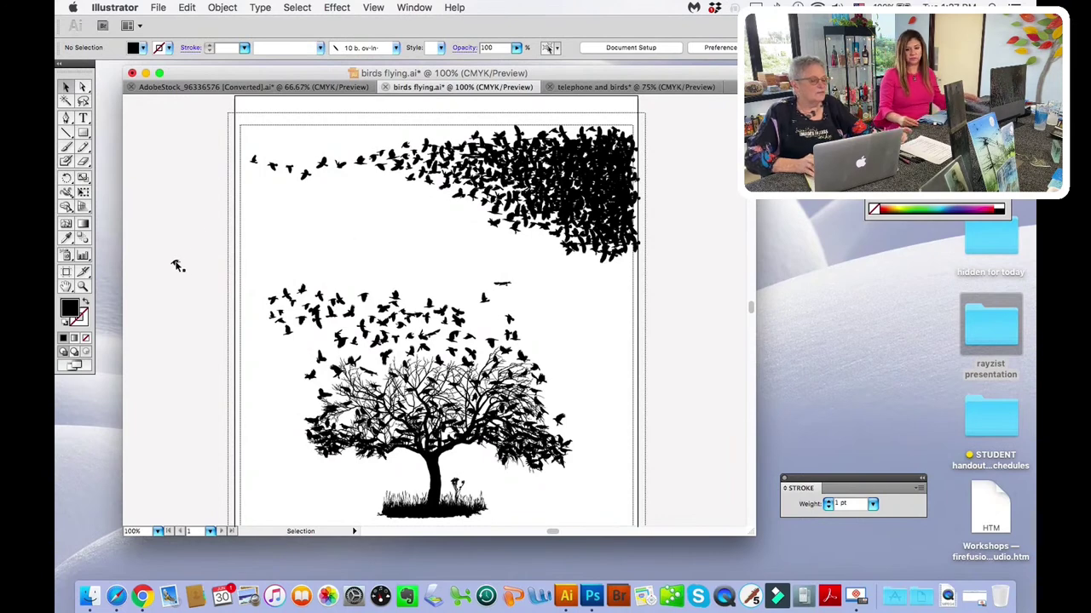
- Move the single bird back onto the artboard, into the empty space above the tree's flock
left_click_drag(175, 264, 334, 264)
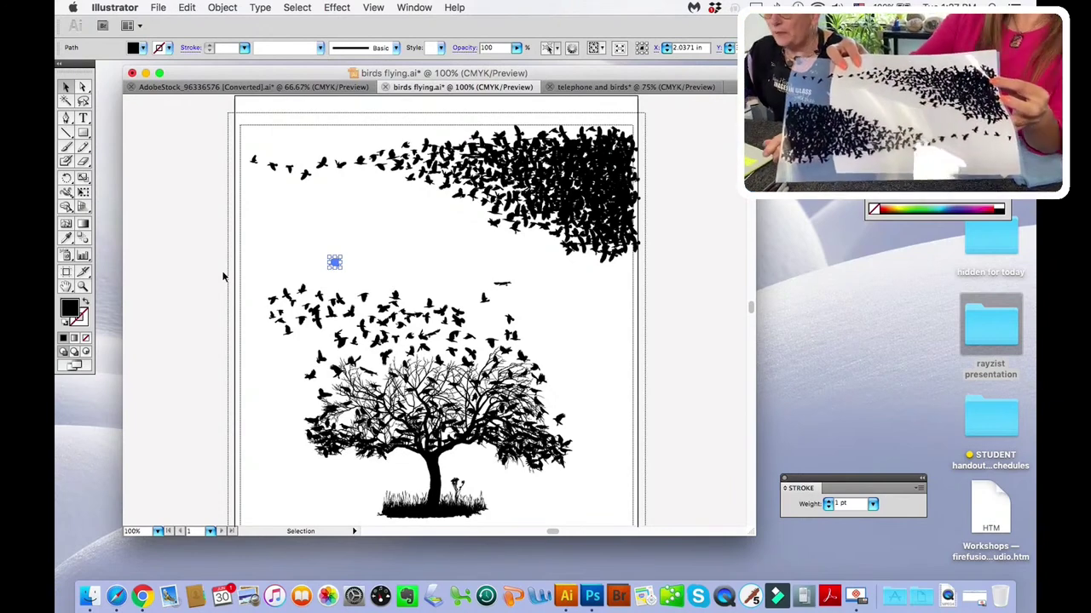
left_click(325, 228)
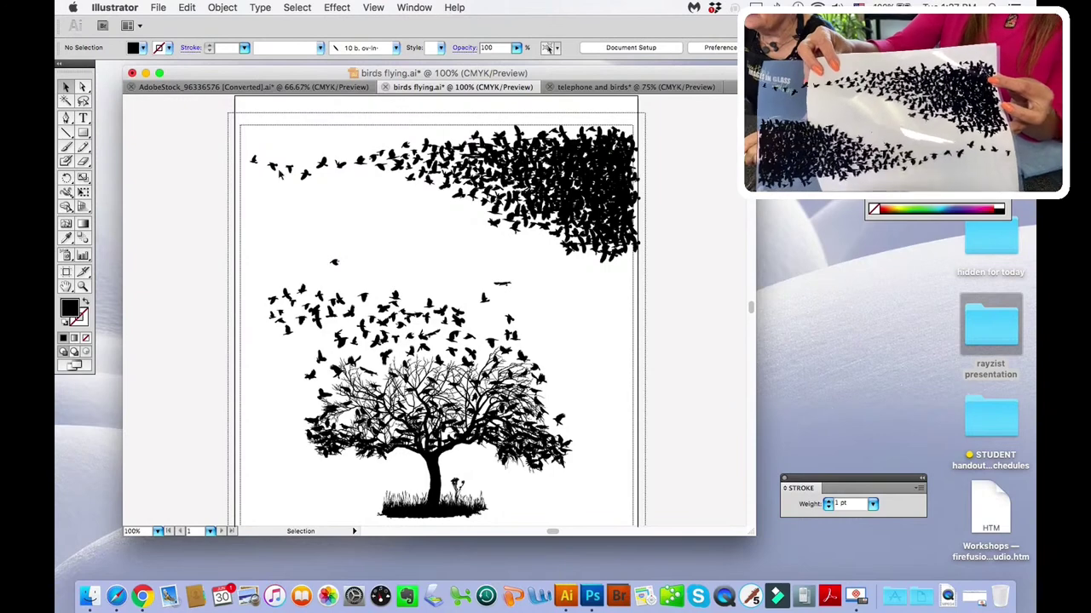
- Copy the leading birds of the upper flock into the telephone and birds document and place them above the wires beside the pole
left_click_drag(246, 135, 351, 203)
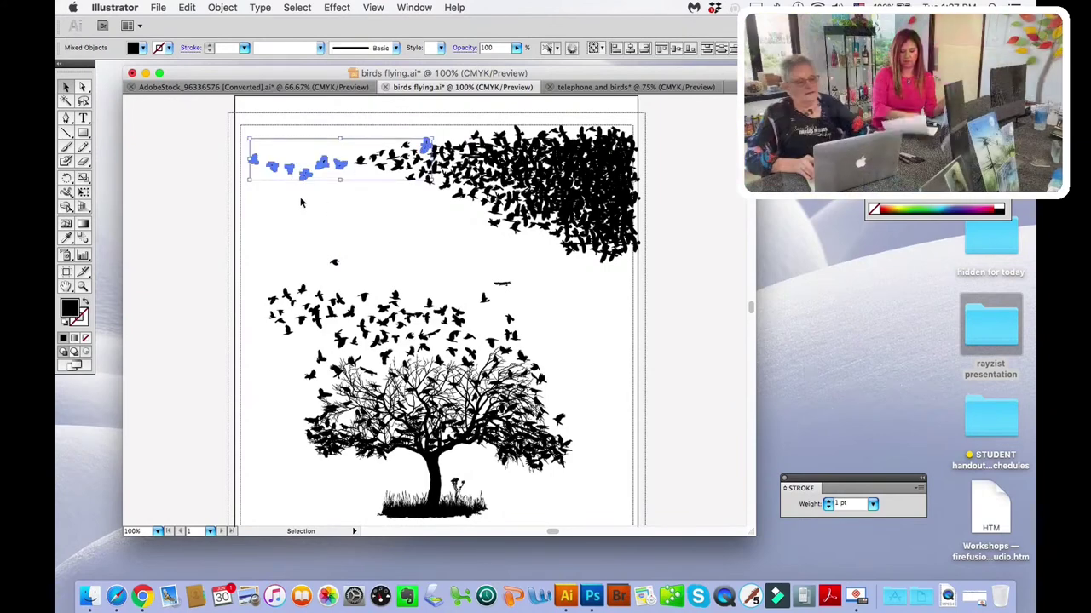
key("super+c")
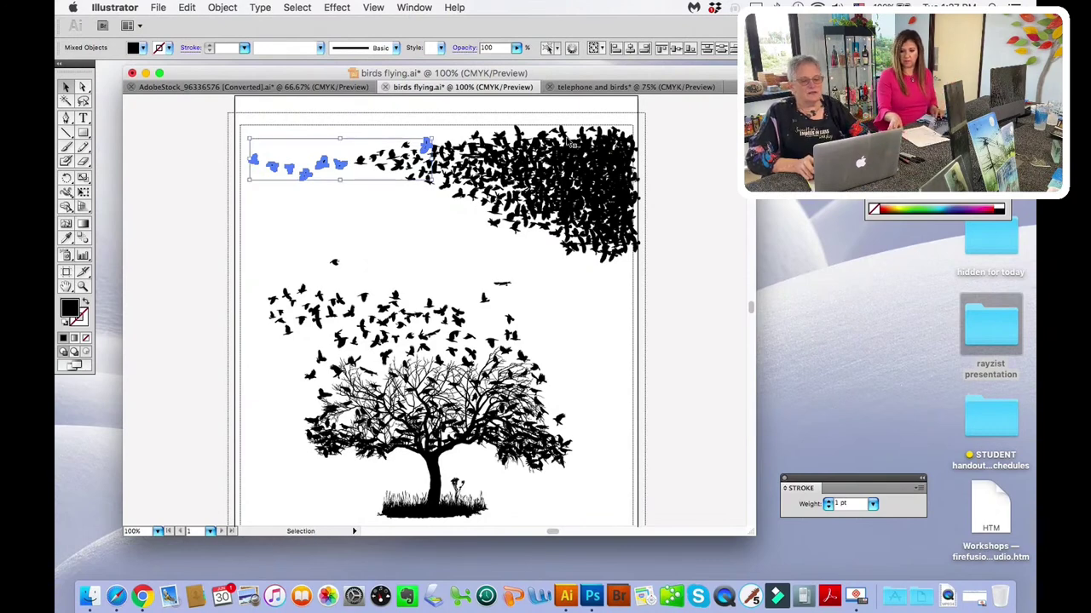
left_click(620, 88)
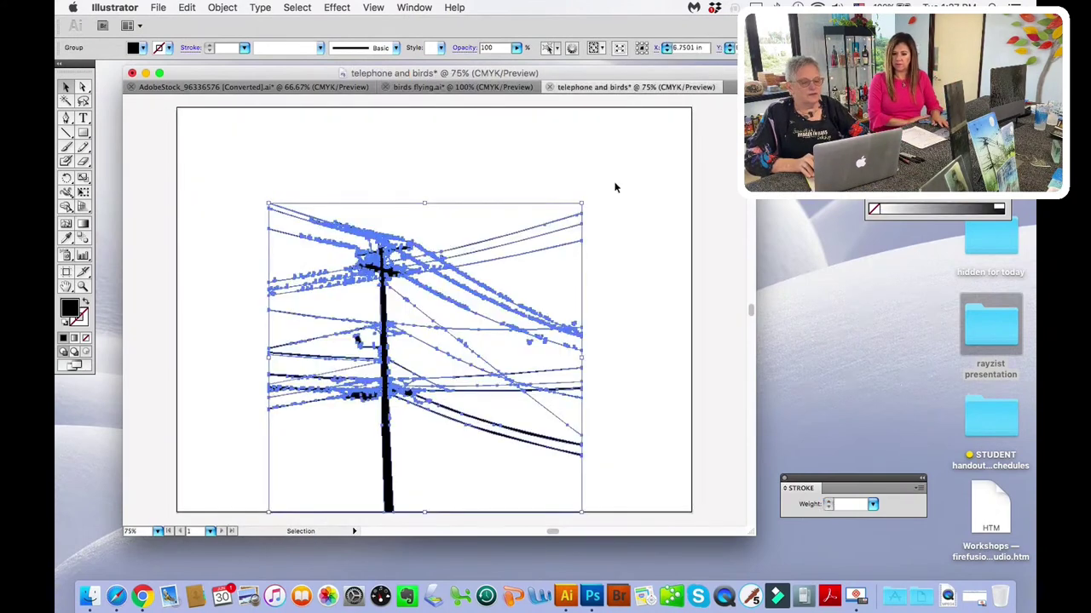
left_click(544, 136)
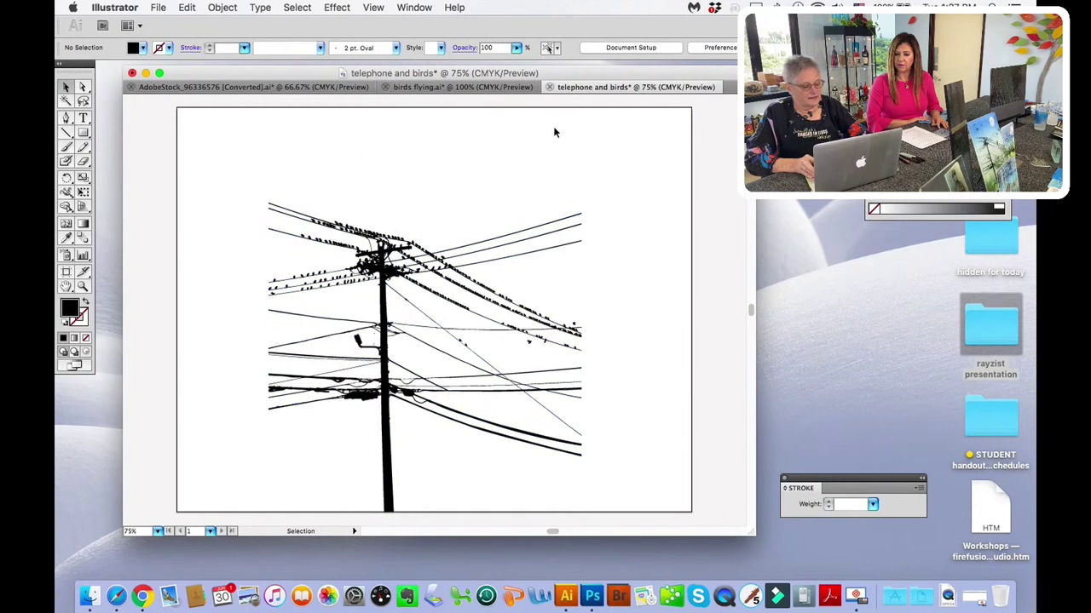
key("super+v")
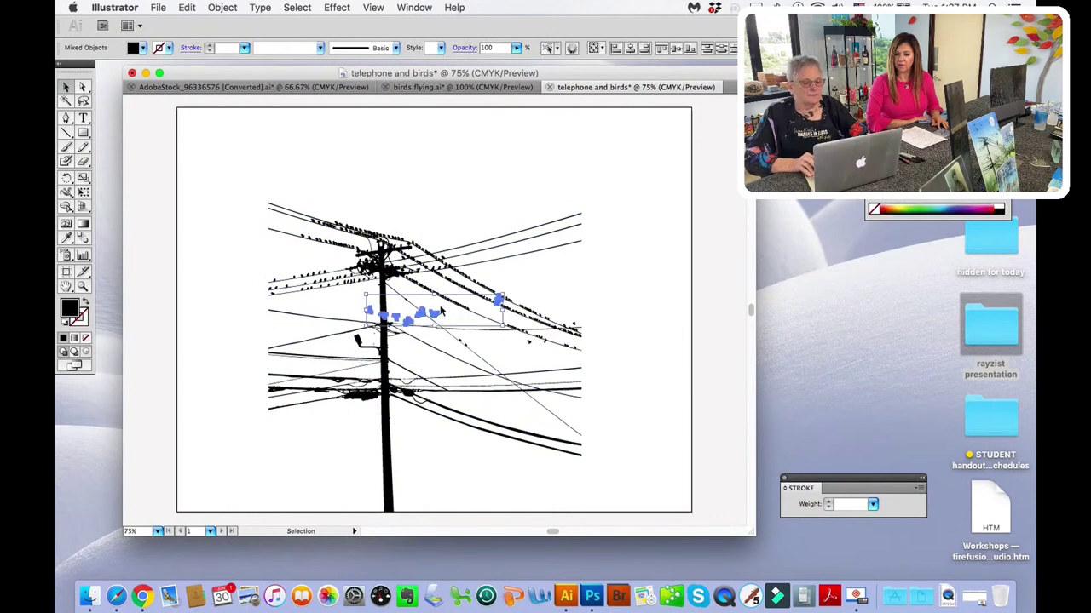
left_click_drag(442, 312, 511, 198)
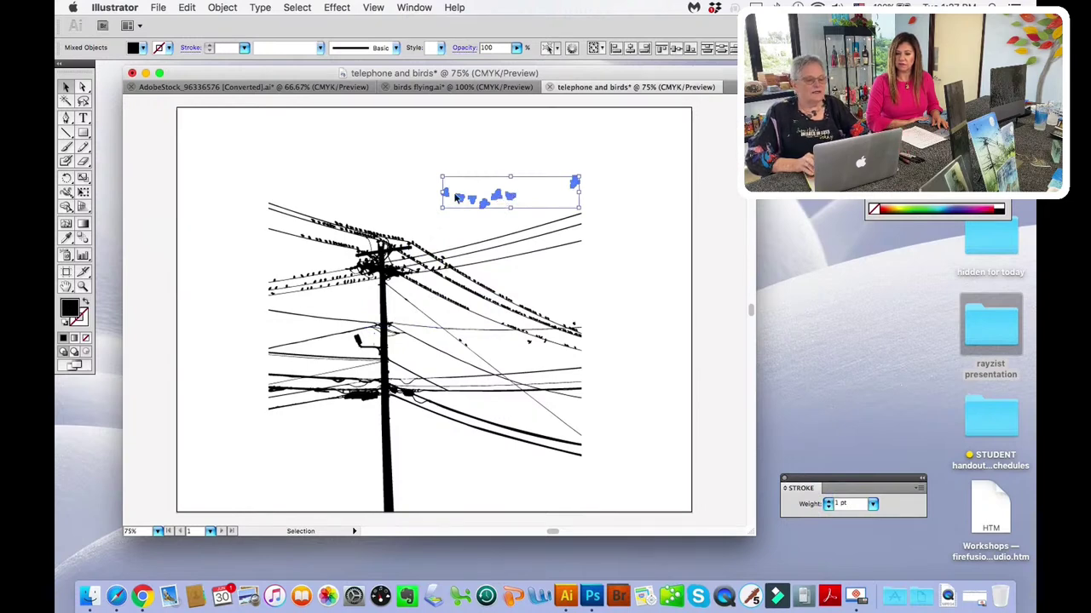
- Show the document's layers and add a new layer named Layer 2 with the default red color
left_click(417, 8)
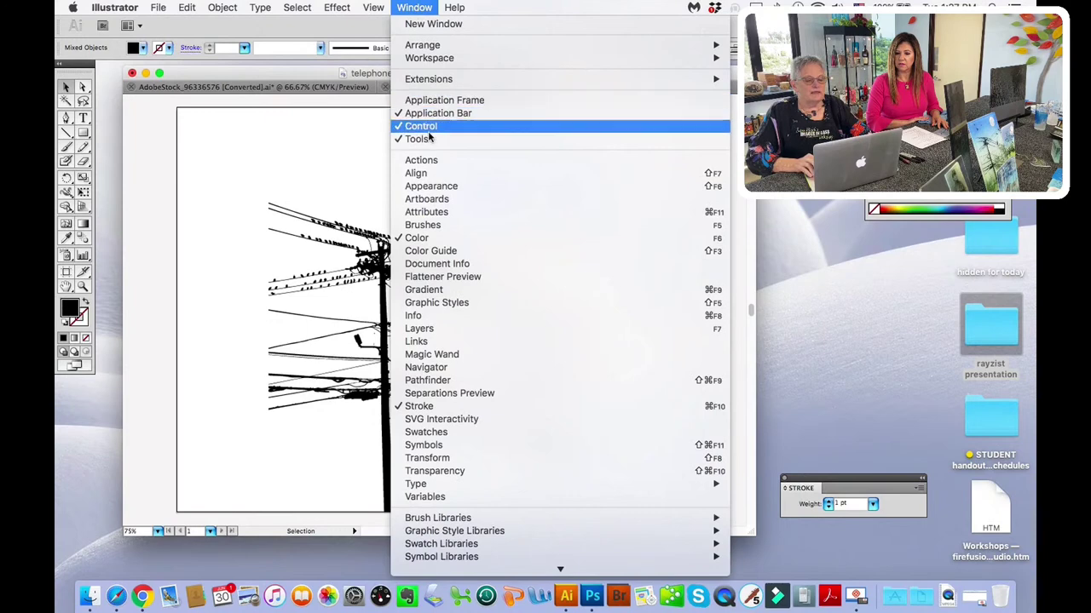
left_click(429, 330)
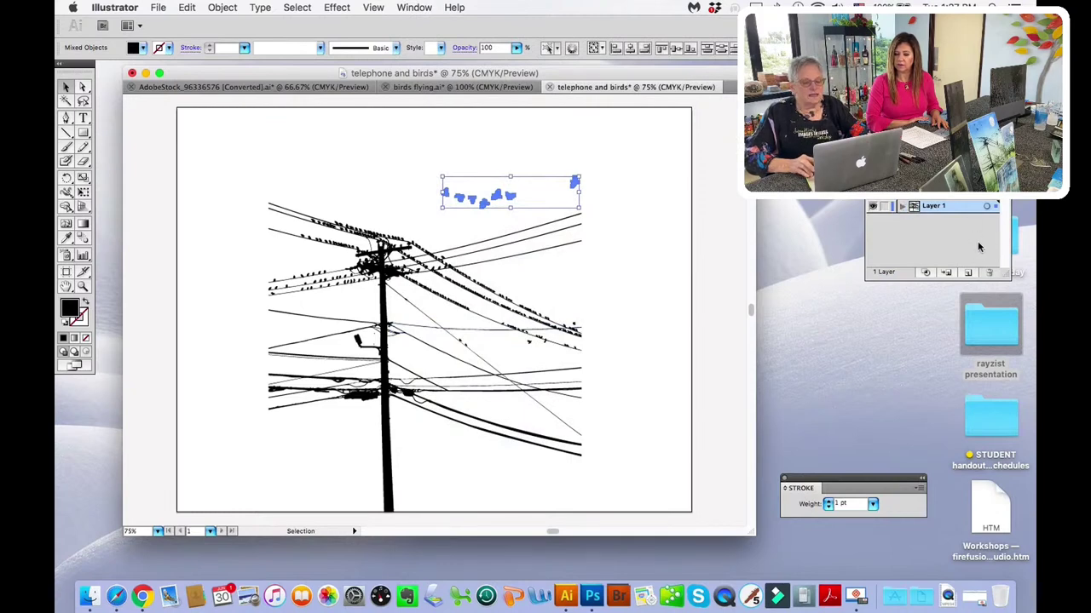
left_click(995, 205)
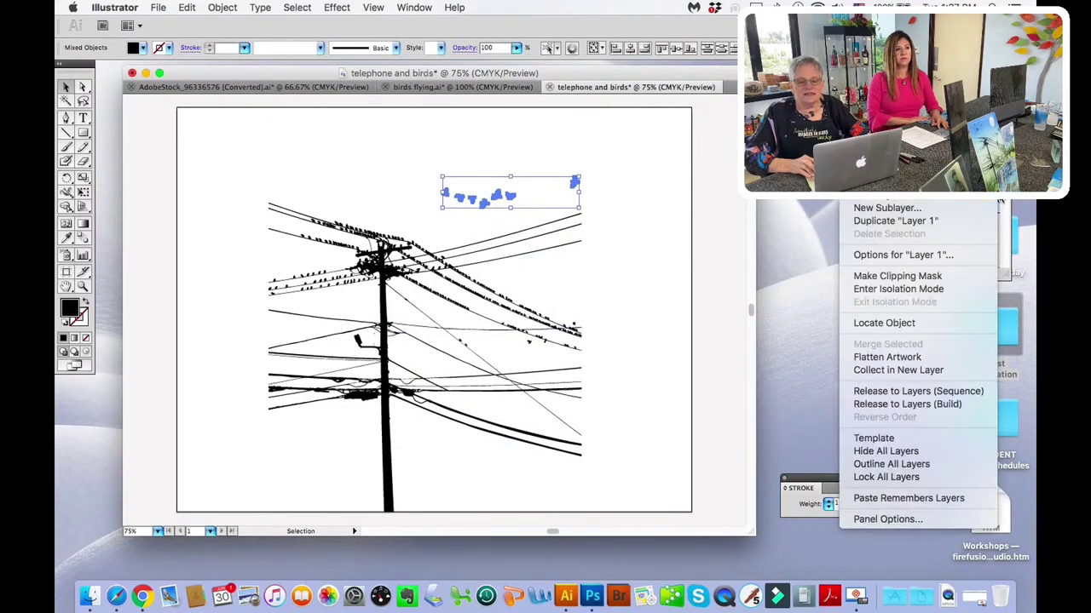
left_click(954, 197)
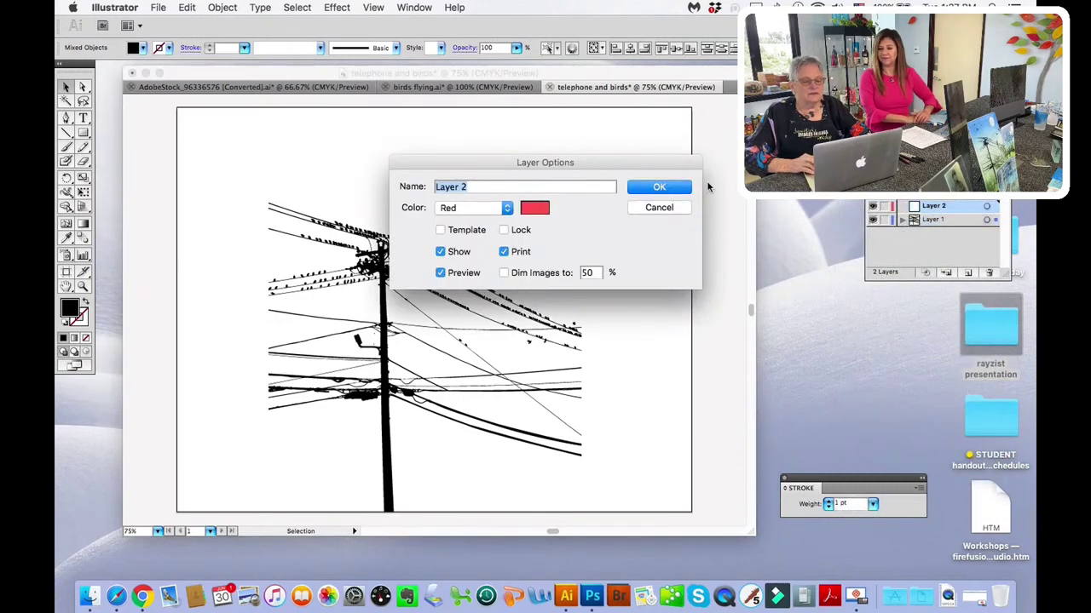
left_click(676, 188)
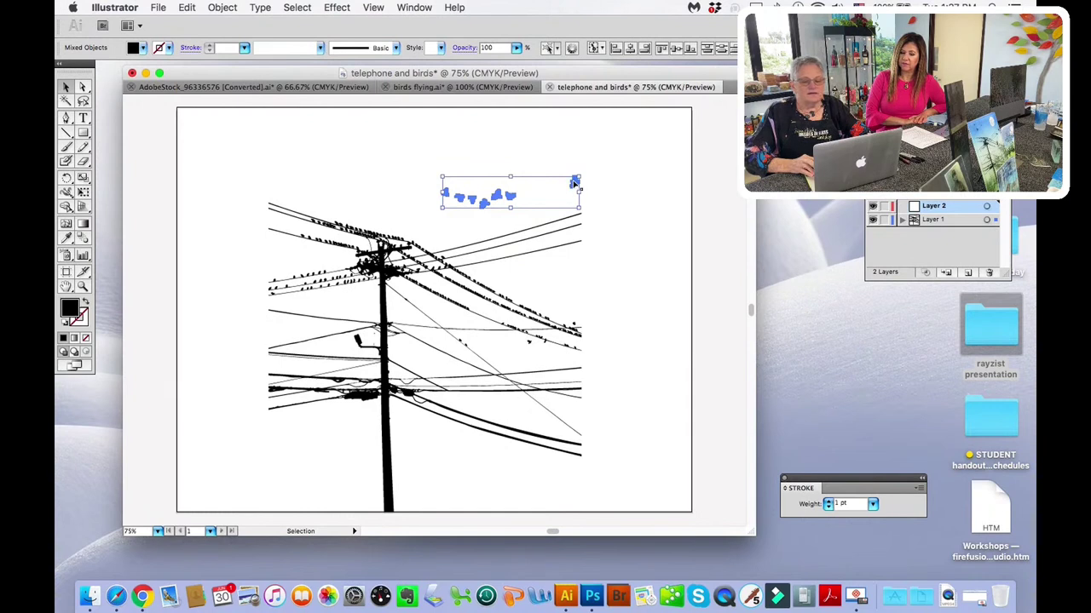
- Transfer the selected flying birds to Layer 2 and place them above the wires beside the pole, with the enlarged layer list moved beside the artboard
key("super+x")
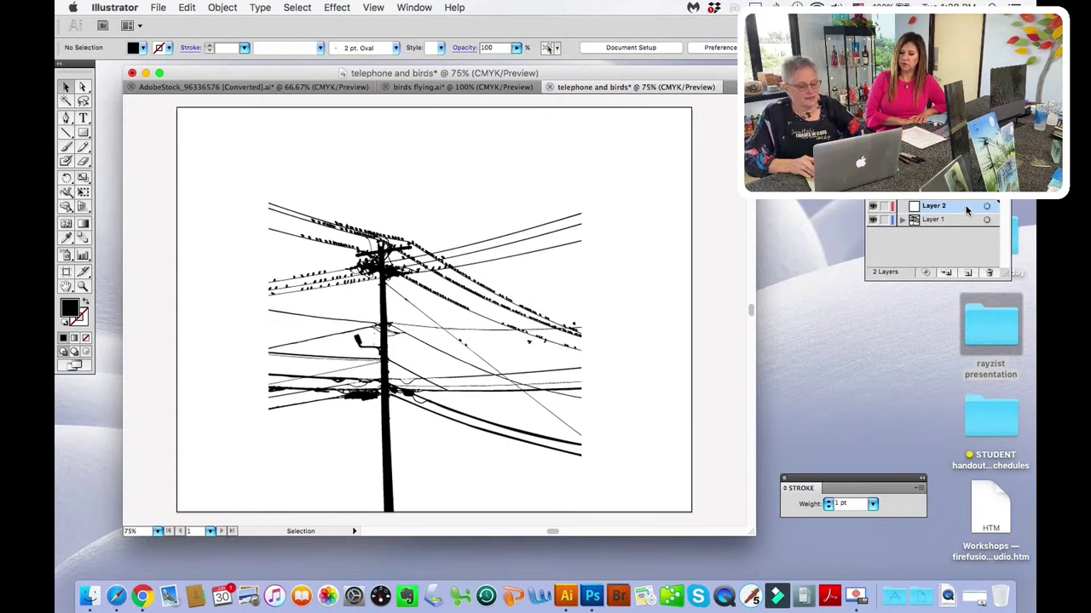
key("super+v")
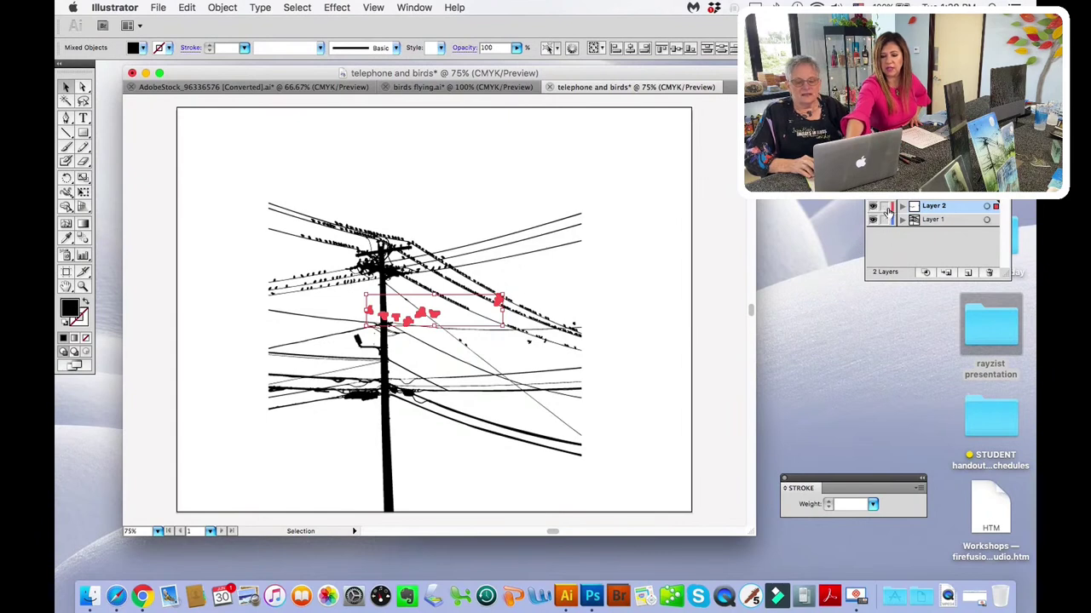
left_click_drag(1005, 273, 1030, 450)
left_click_drag(946, 195, 825, 299)
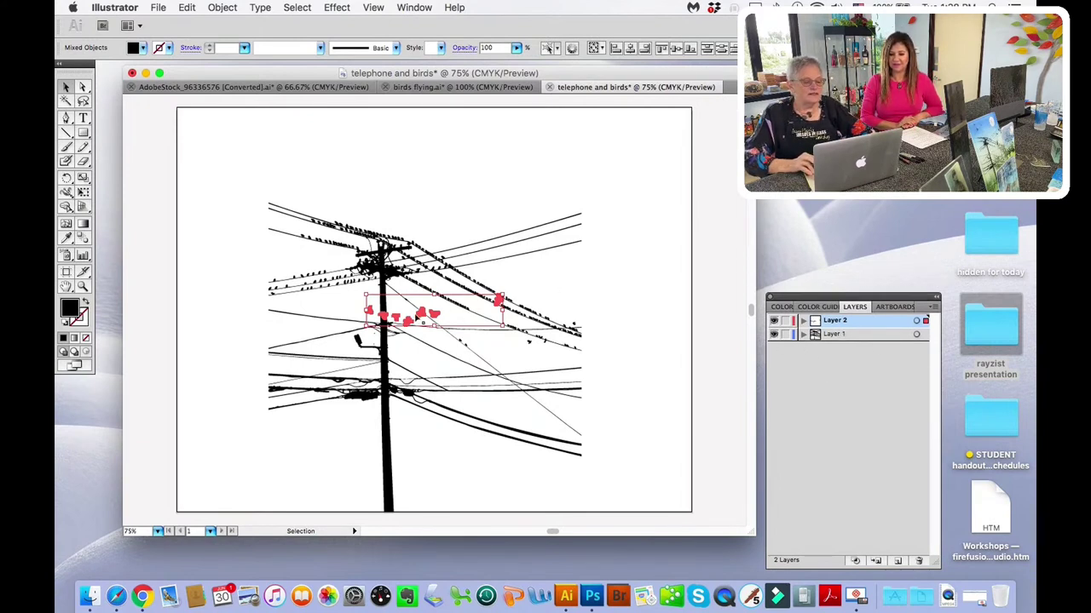
left_click_drag(498, 299, 508, 207)
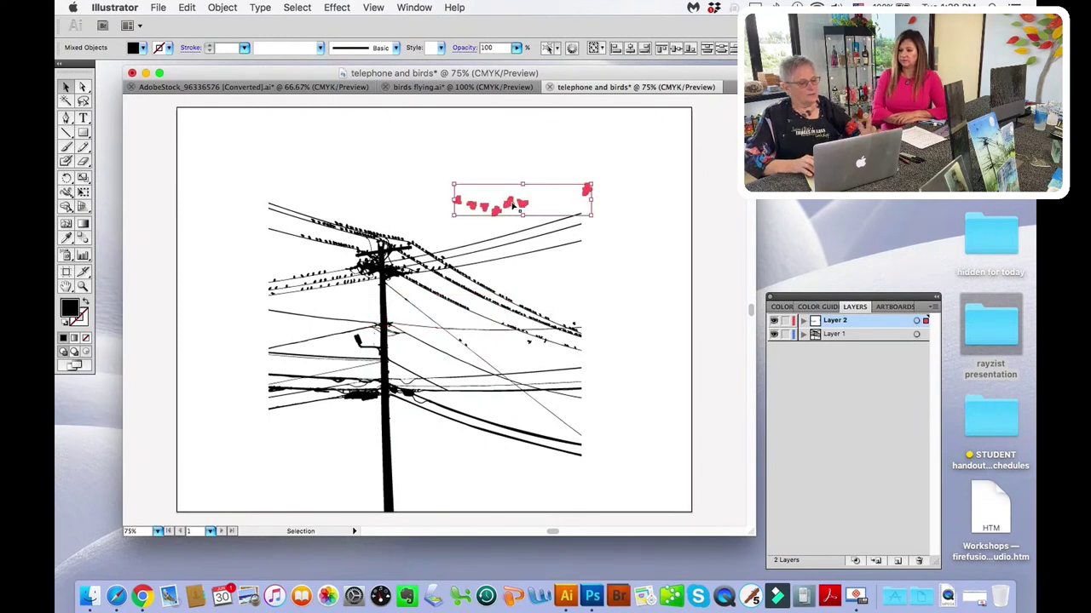
left_click(658, 286)
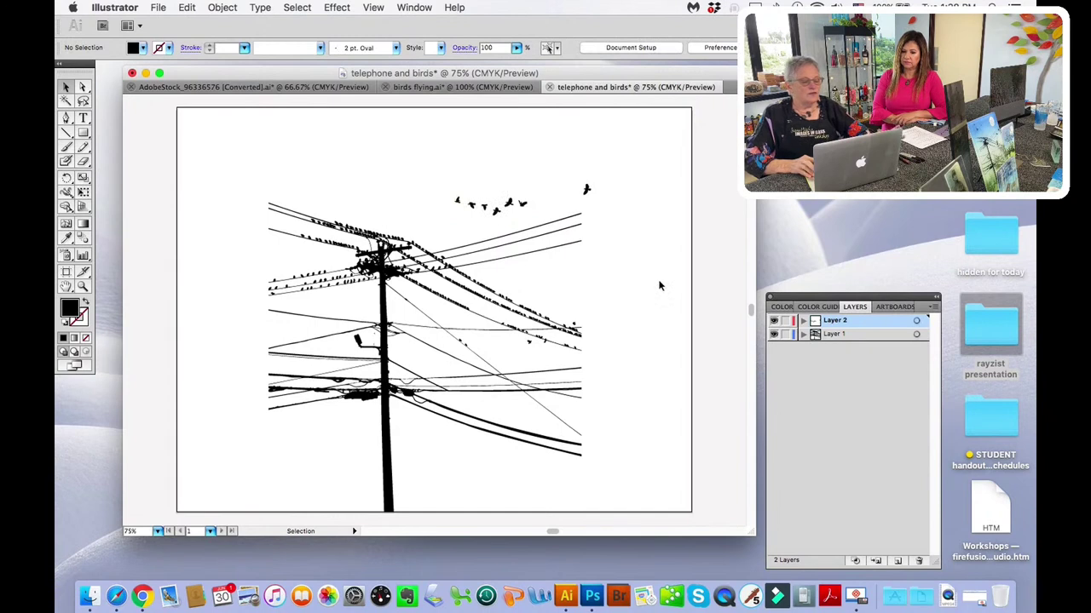
- Hide and show Layer 1 and Layer 2 in turn to check which artwork each one holds
left_click(774, 335)
left_click(774, 335)
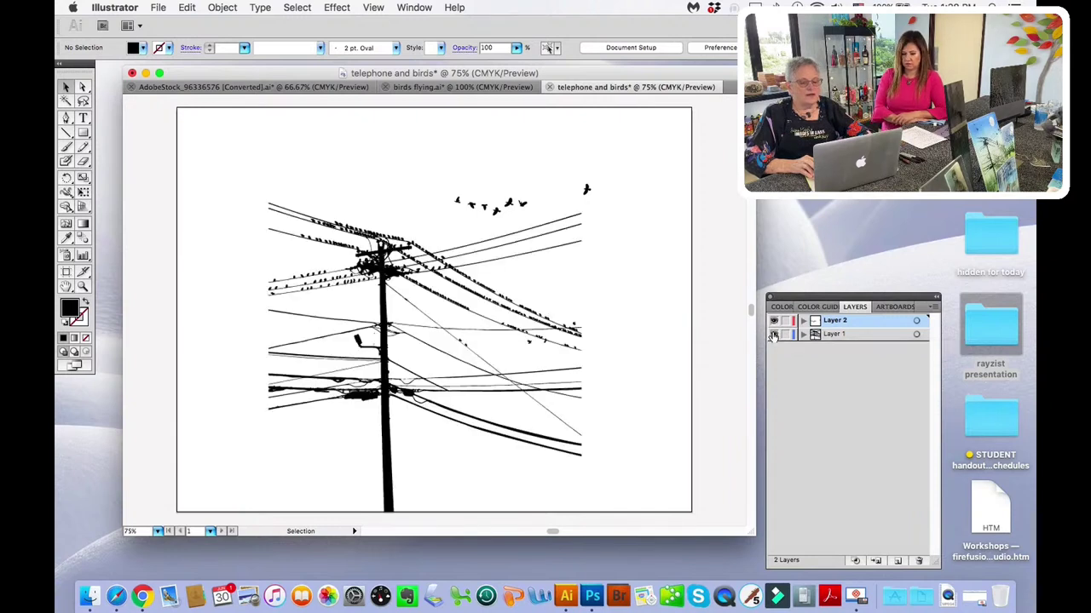
left_click(774, 321)
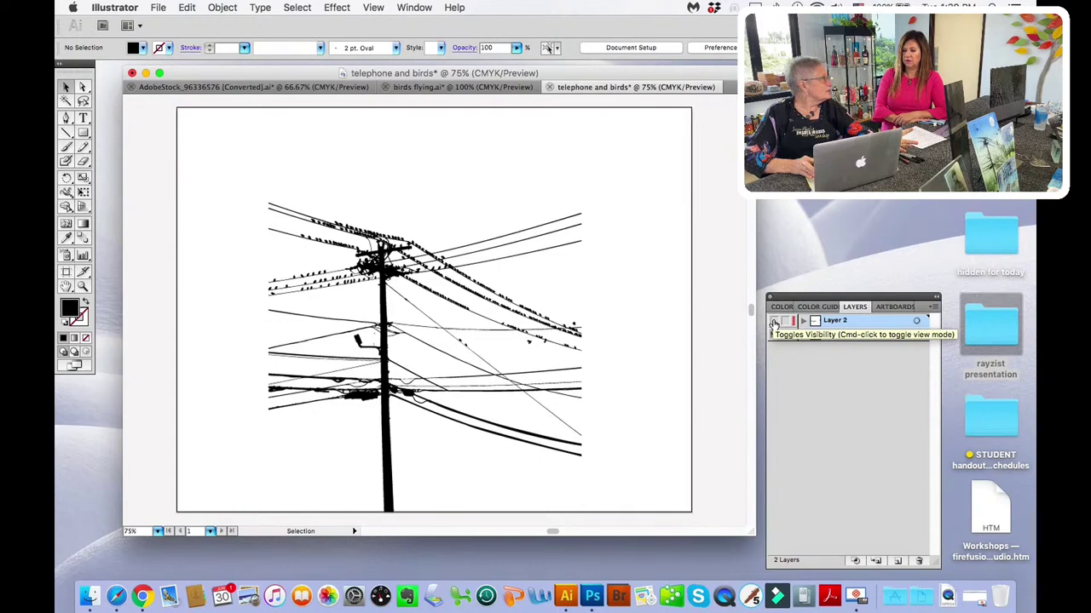
left_click(773, 322)
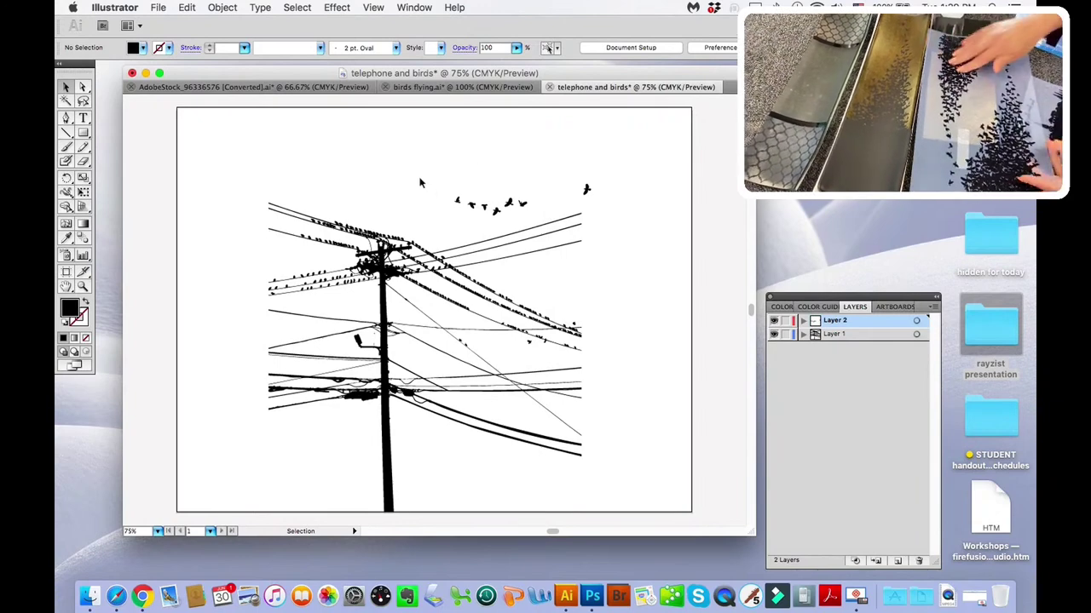
- Switch to the birds flying document and move the selected row of birds below the upper flock, within the artboard
left_click(402, 88)
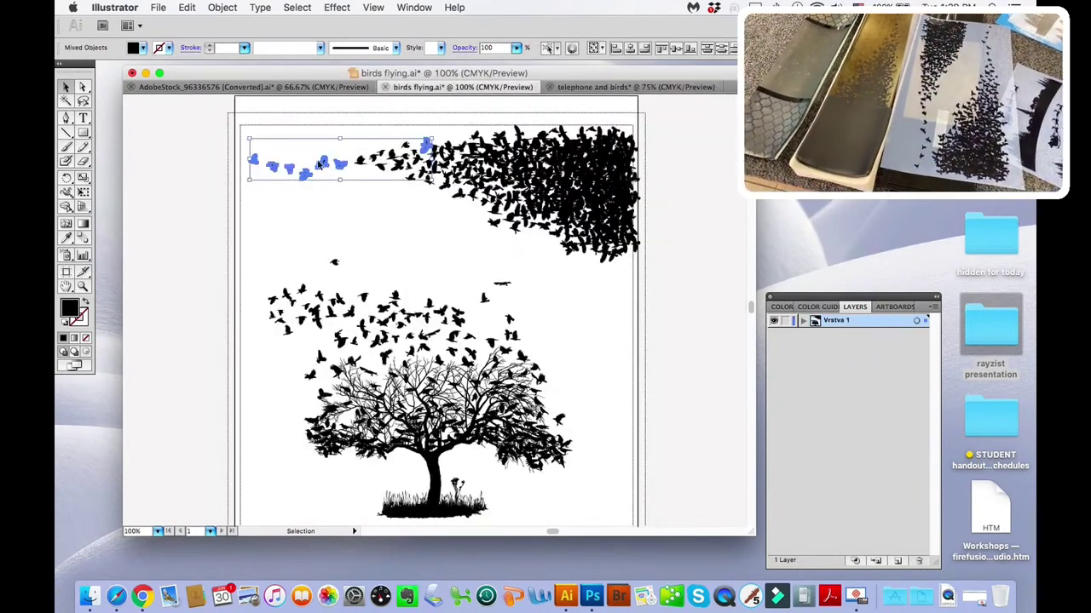
left_click_drag(324, 166, 309, 228)
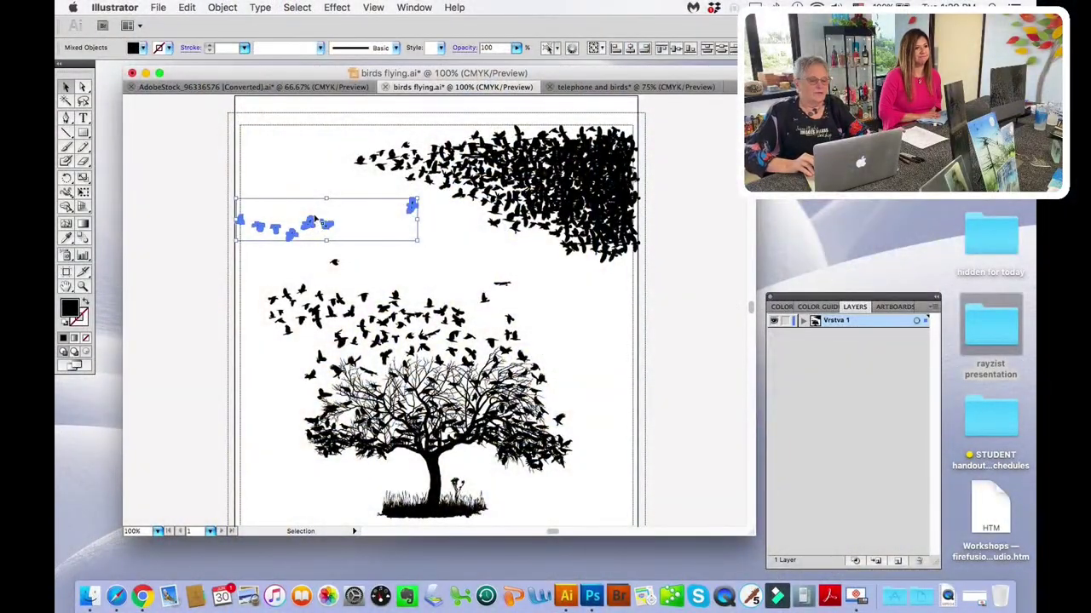
left_click_drag(307, 224, 332, 225)
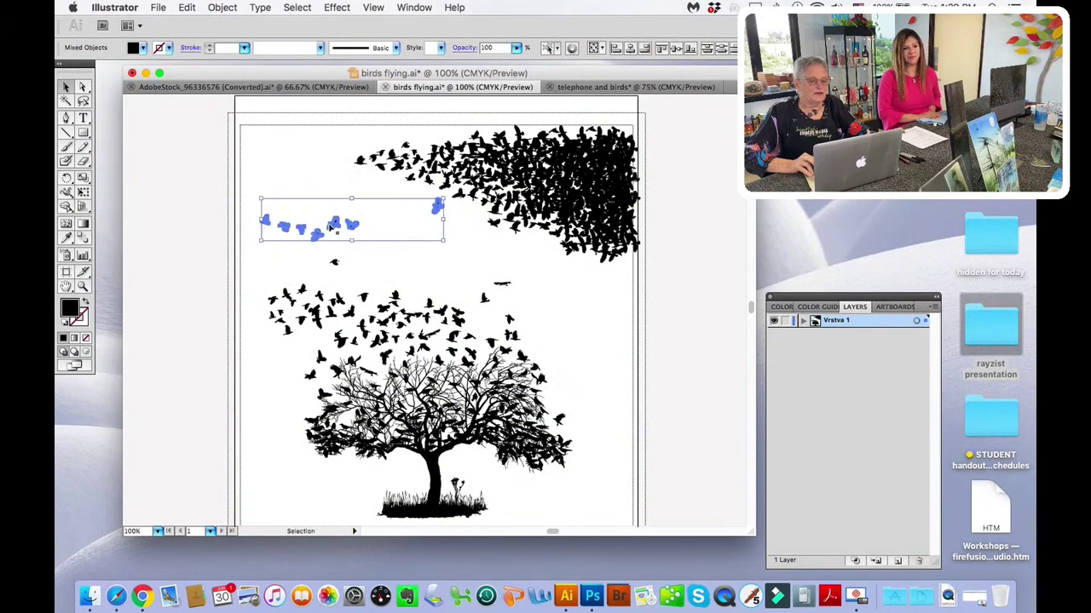
left_click(294, 165)
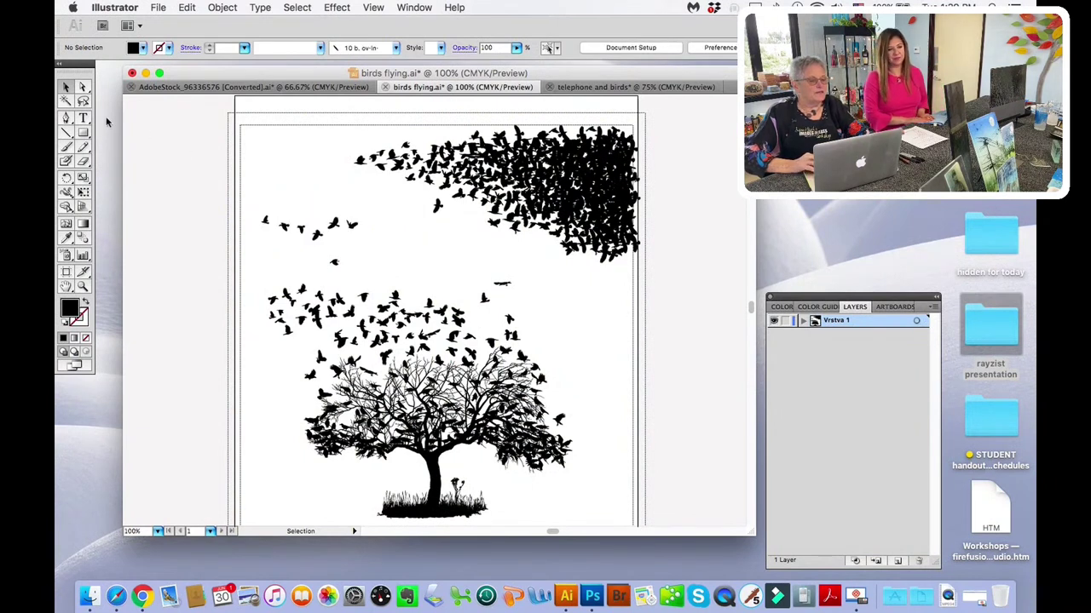
- Try moving individual birds from the small row into the neighbouring flocks with the Direct Selection tool
left_click(284, 229)
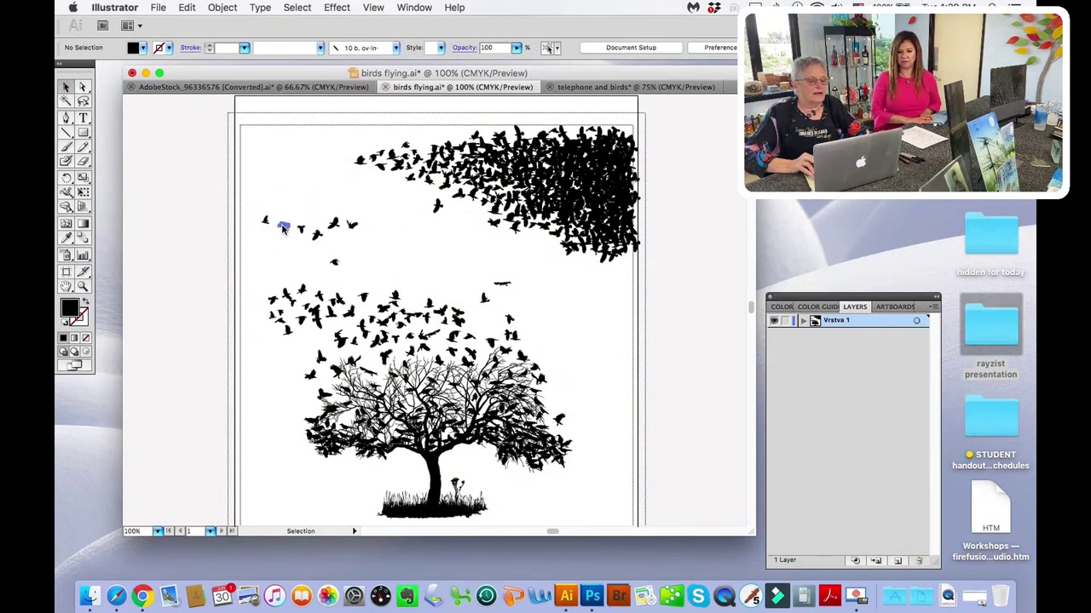
left_click(81, 86)
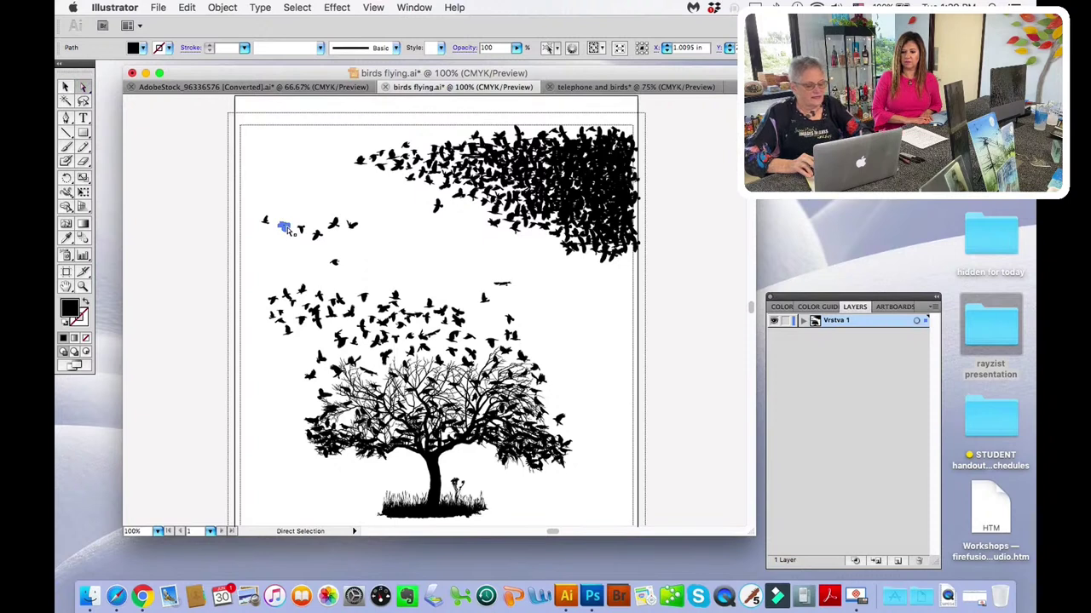
left_click_drag(289, 232, 435, 311)
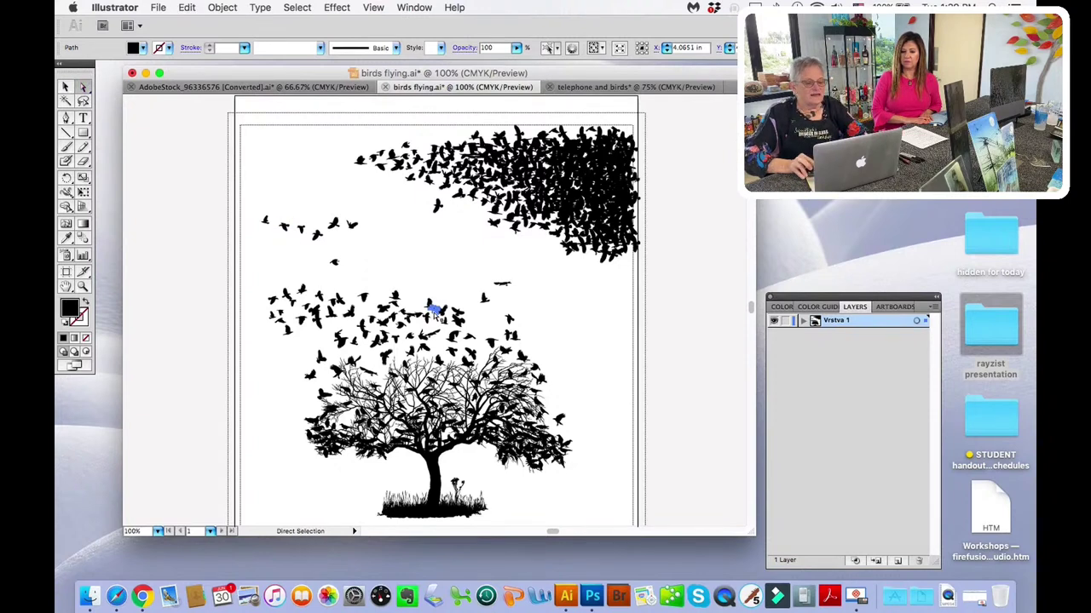
left_click_drag(301, 213, 301, 222)
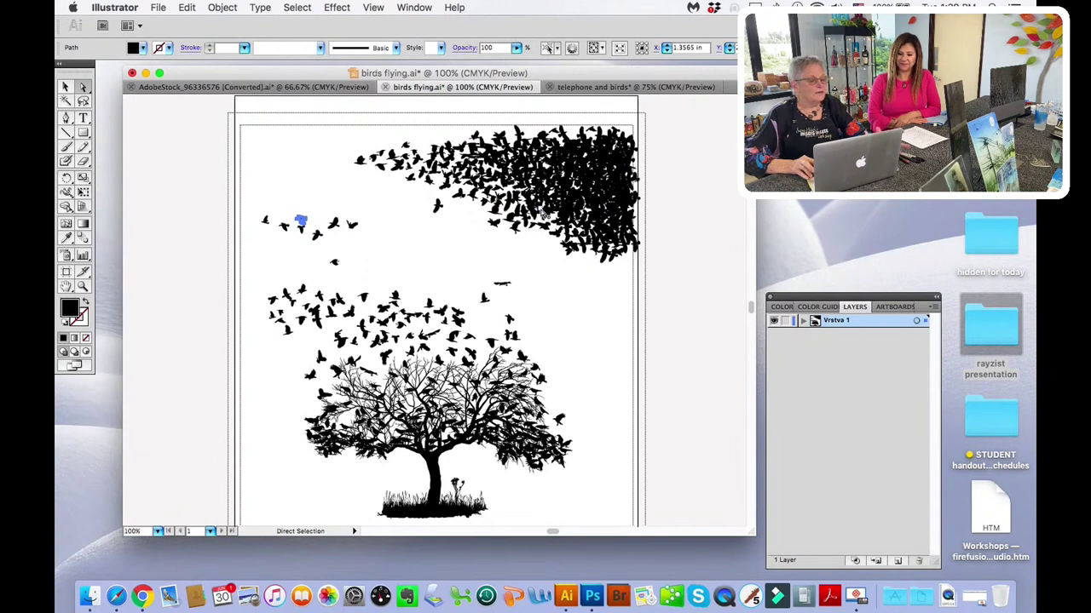
left_click_drag(303, 221, 423, 192)
left_click(320, 207)
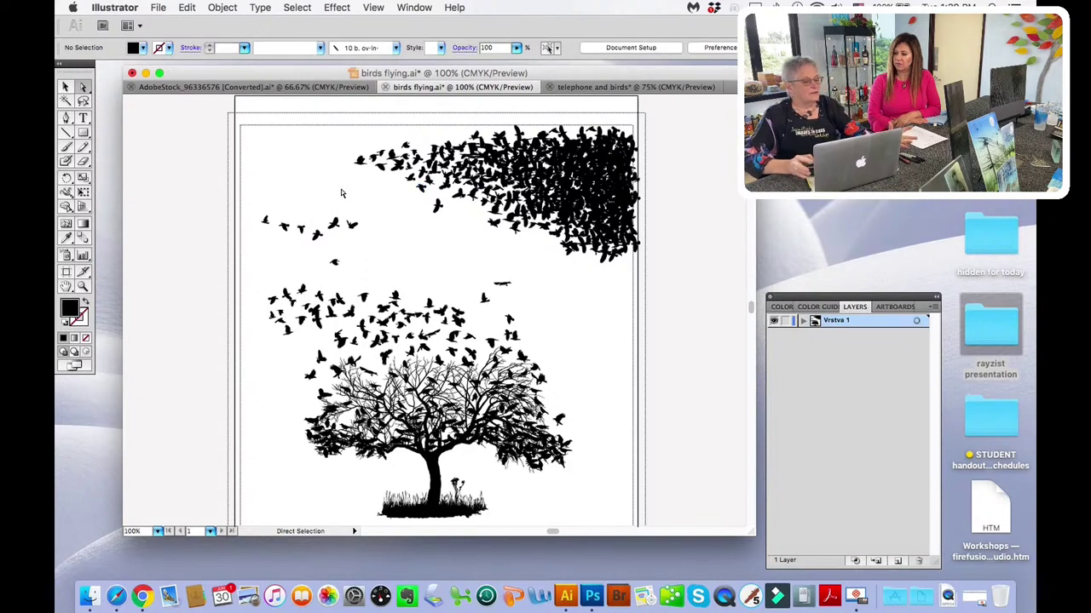
left_click_drag(247, 212, 345, 194)
key("super+z")
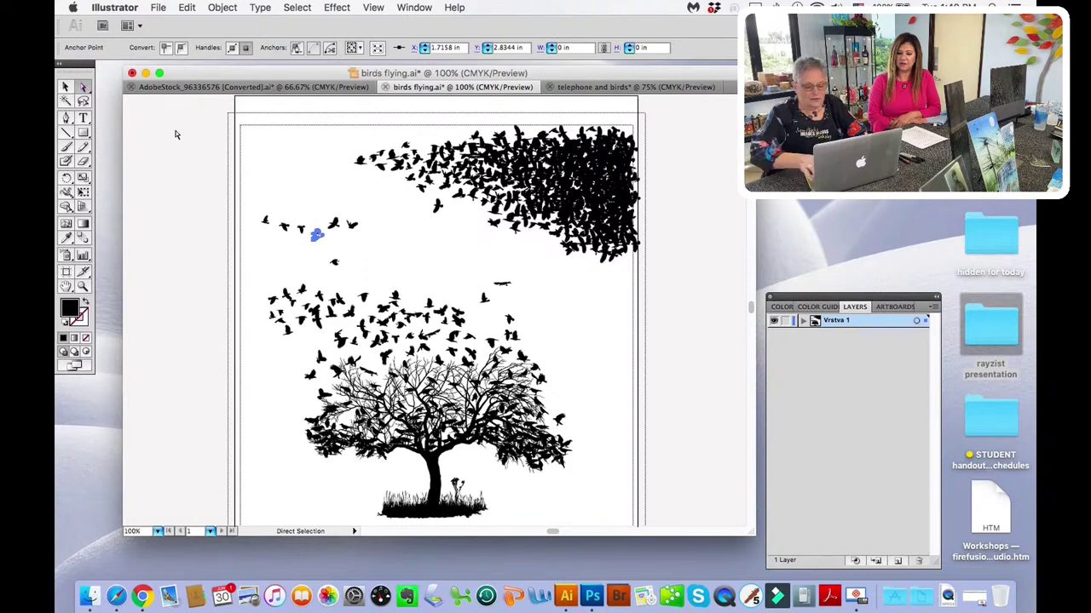
- Try to move an anchor point near the tail of the fourth bird in the row with Direct Selection at 400% zoom
key("super+equal")
key("super+equal")
key("super+equal")
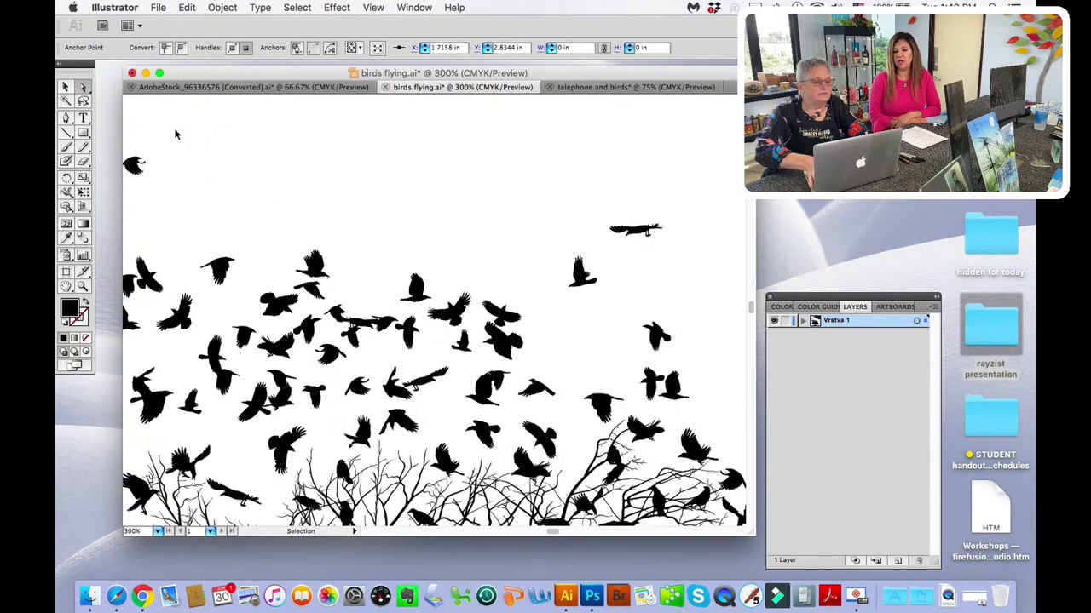
key("super+equal")
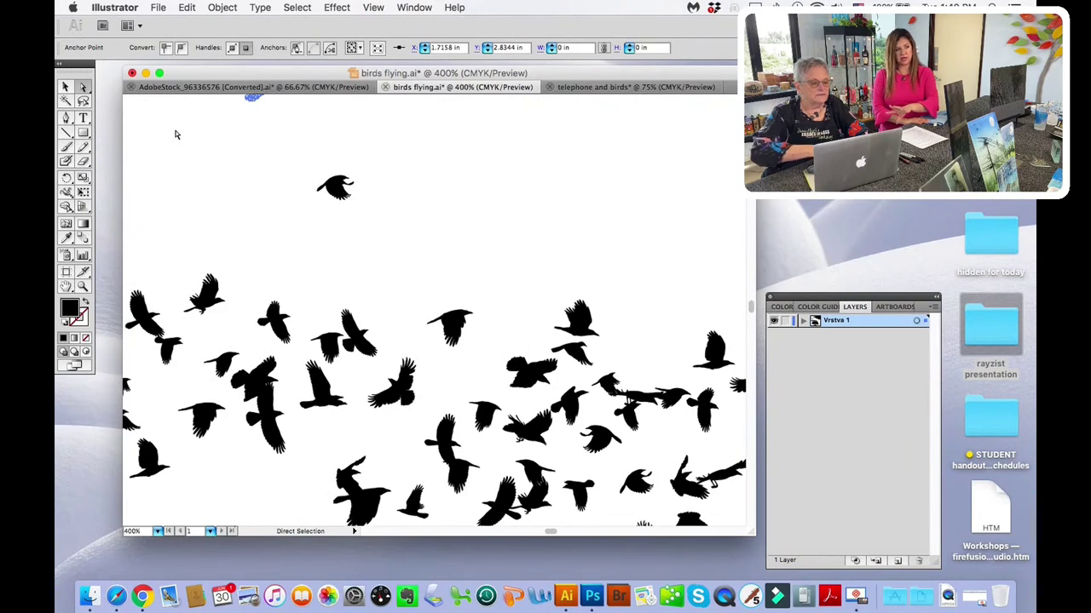
scroll(171, 267, "left", 5)
scroll(129, 312, "up", 3)
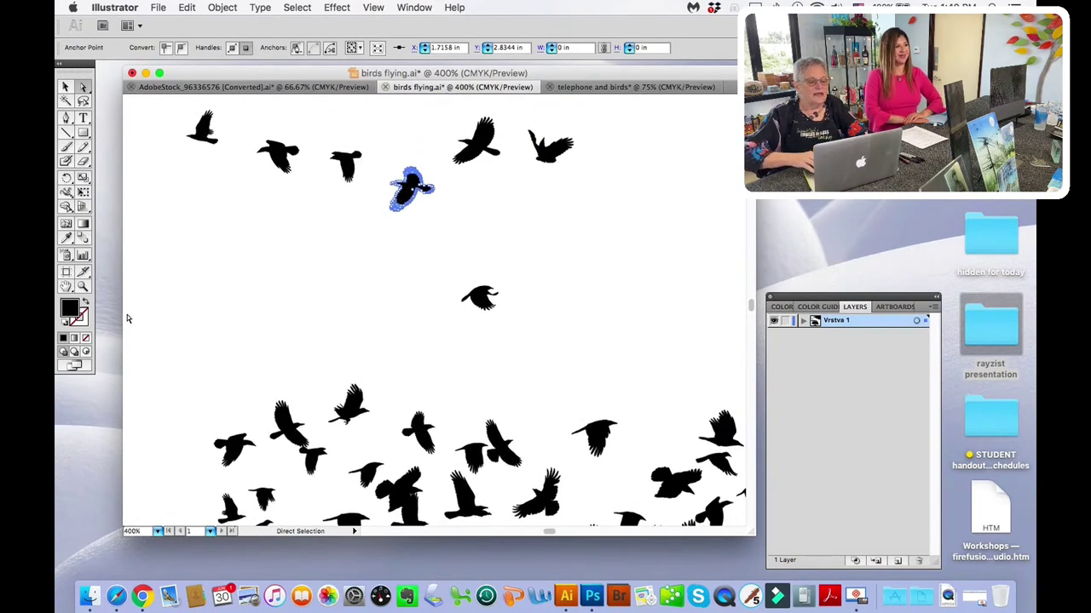
left_click(412, 236)
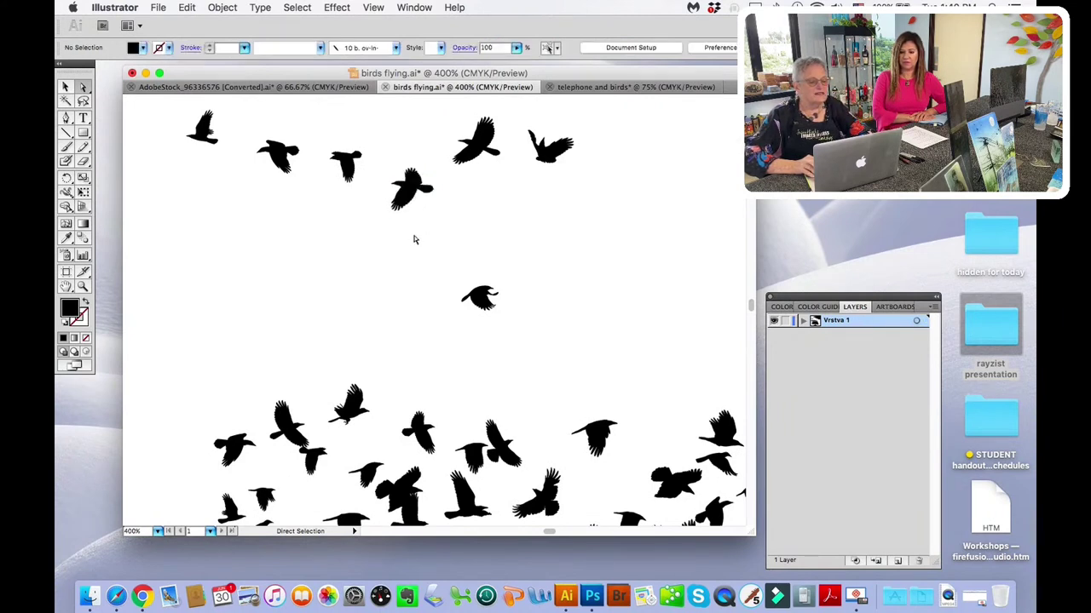
left_click(423, 185)
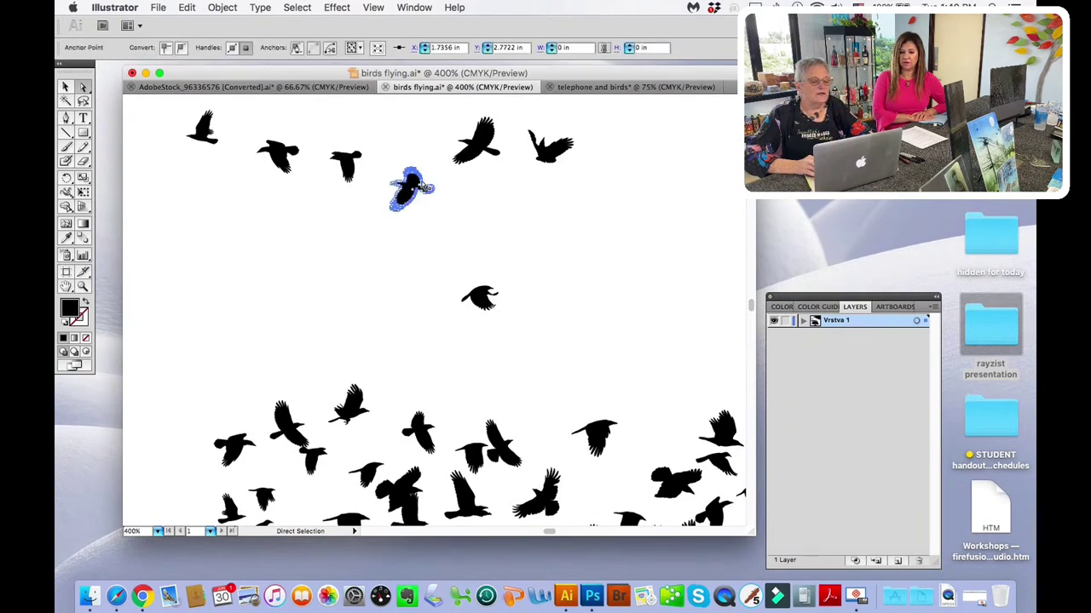
left_click_drag(424, 184, 456, 190)
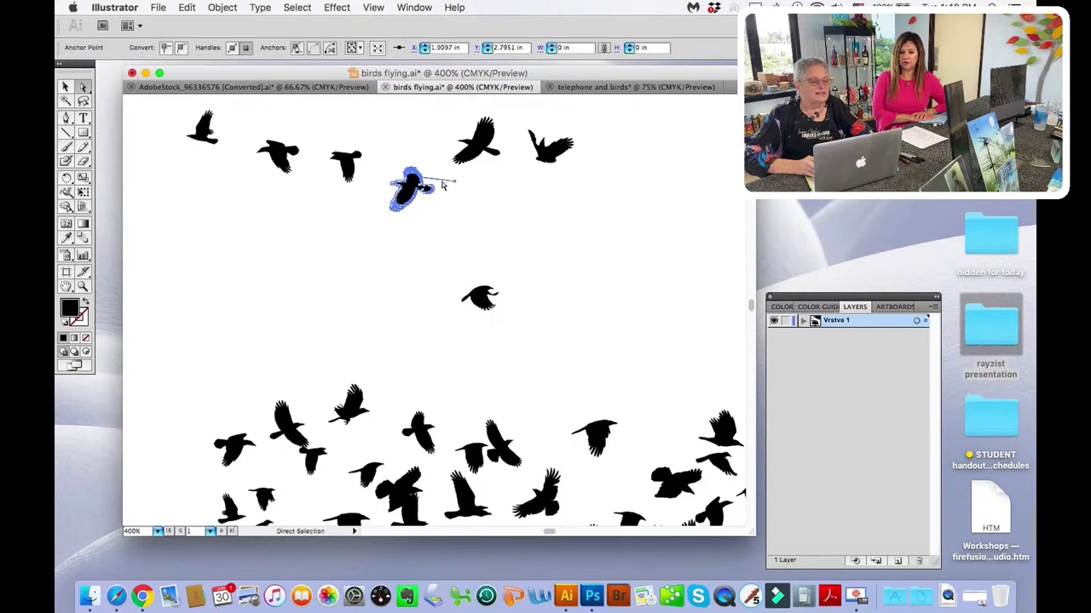
key("v")
key("a")
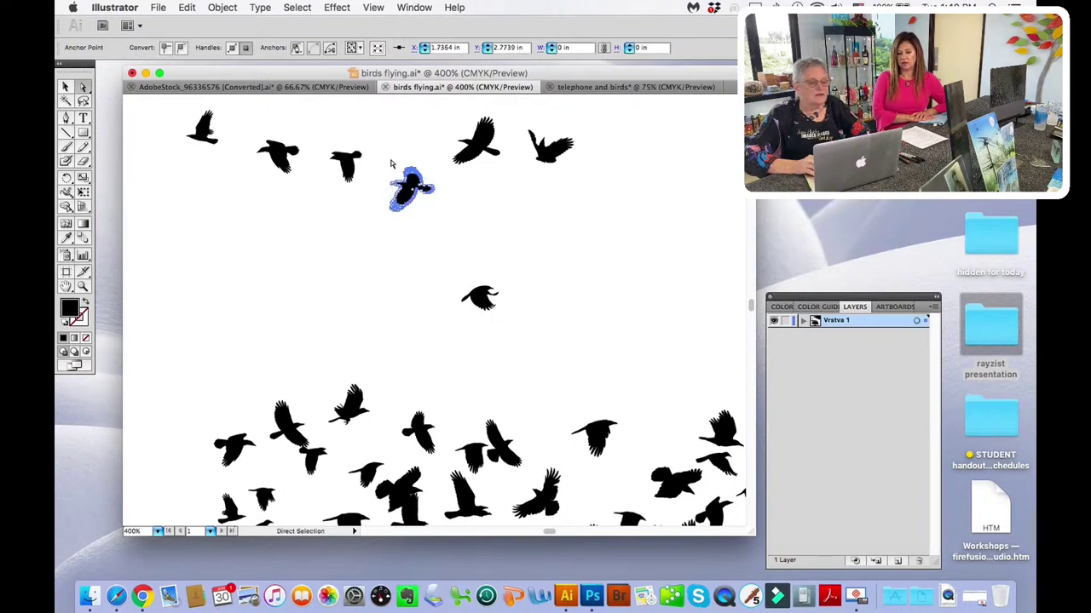
- Select the whole fourth bird in the row with the Selection tool and examine its outline at 1600% zoom
left_click(66, 86)
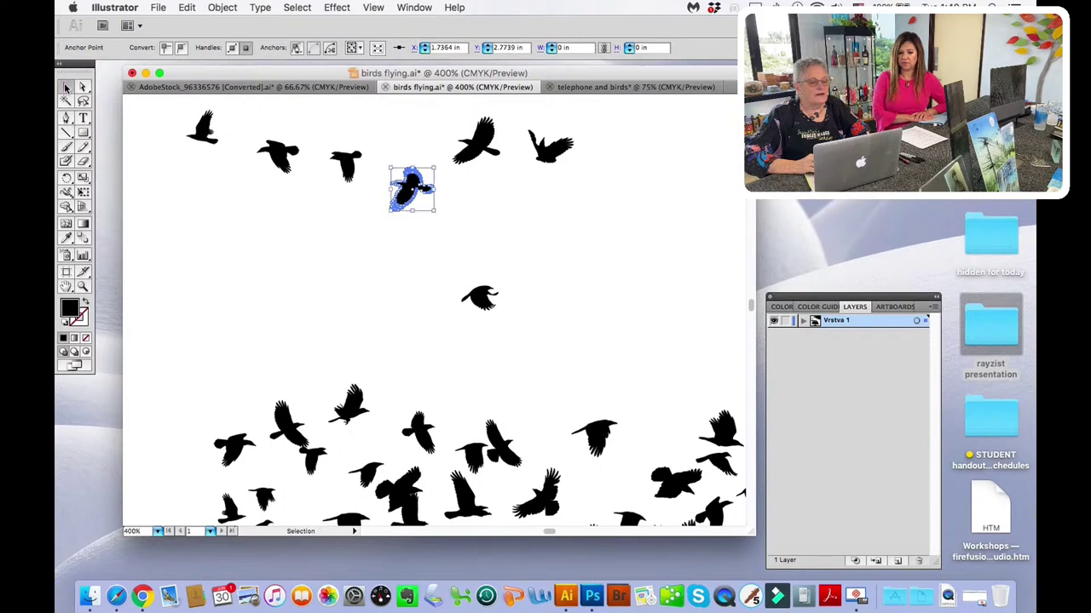
left_click(226, 276)
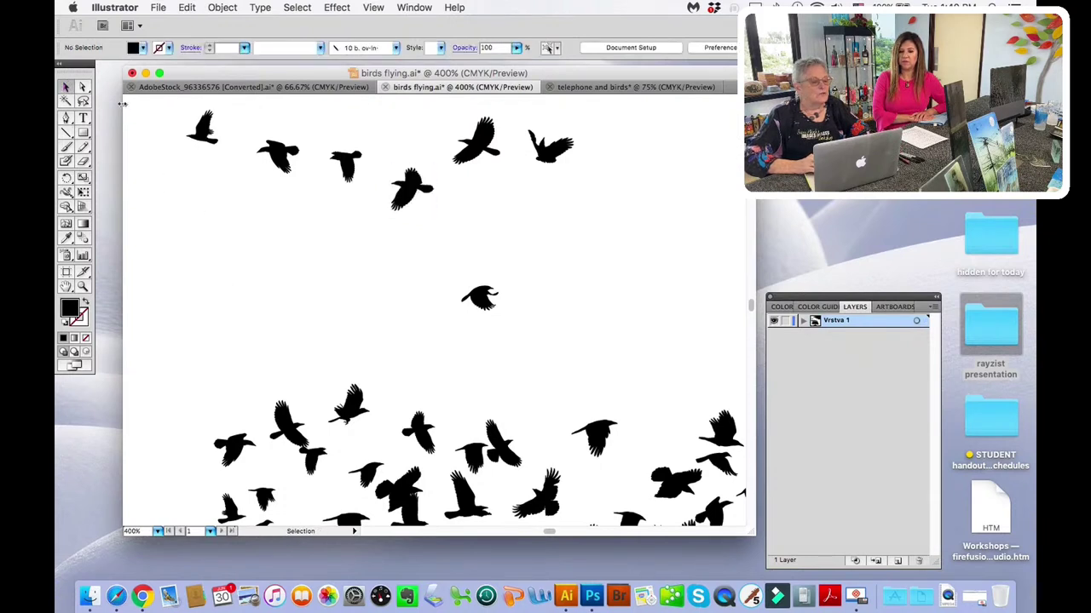
left_click(409, 193)
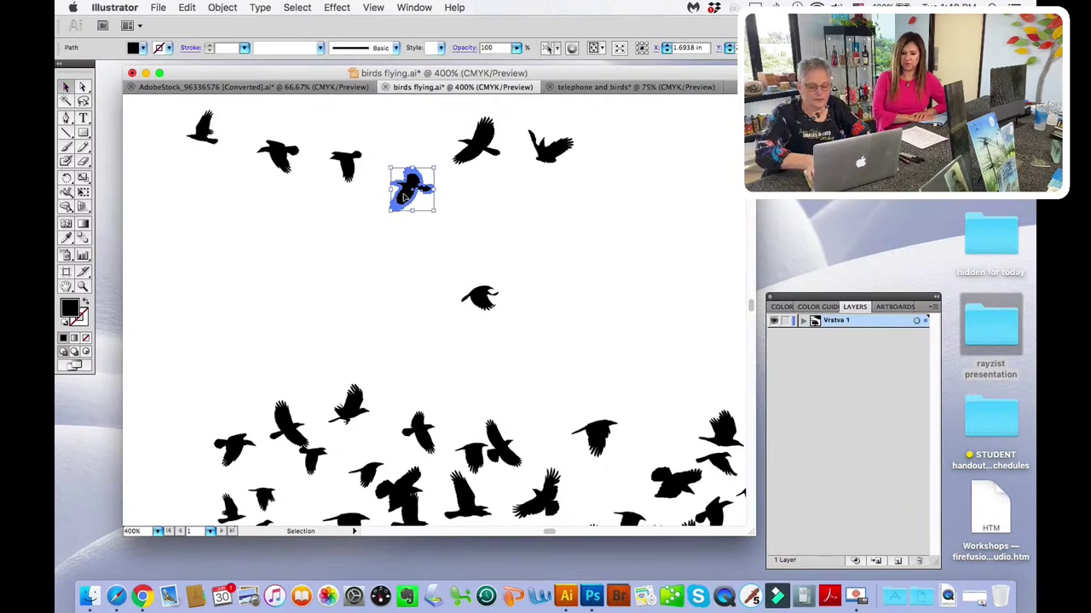
key("super+equal")
key("super+equal")
key("super+equal")
key("super+equal")
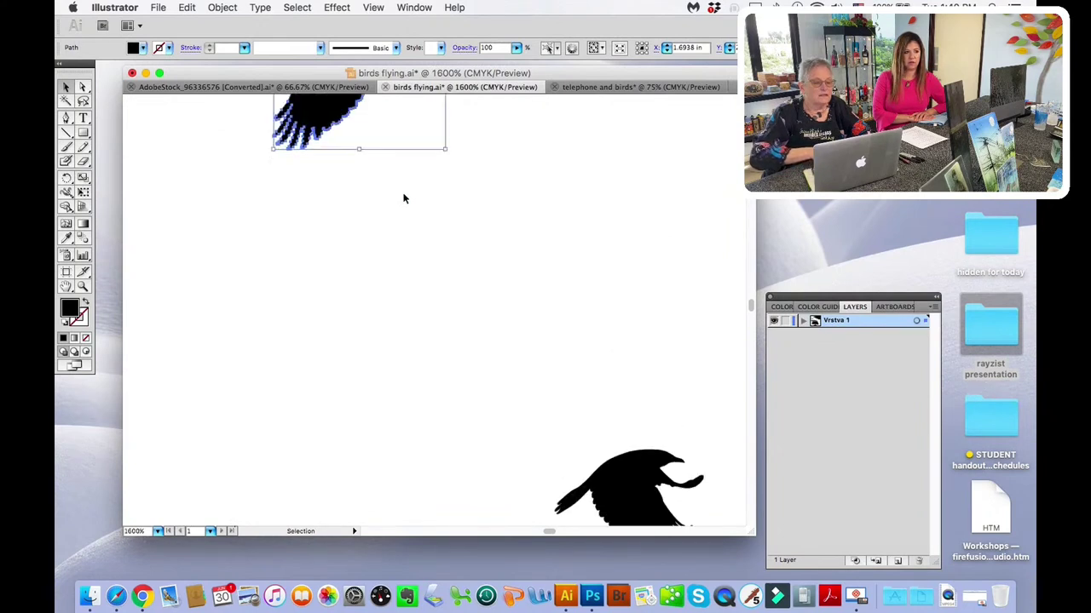
scroll(404, 199, "up", 6)
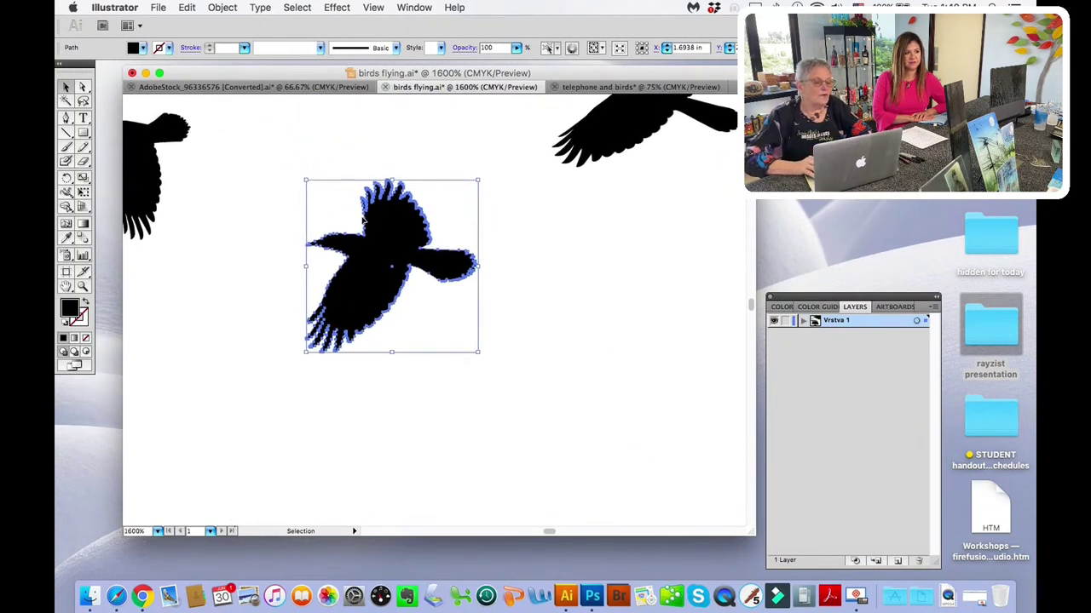
left_click(462, 151)
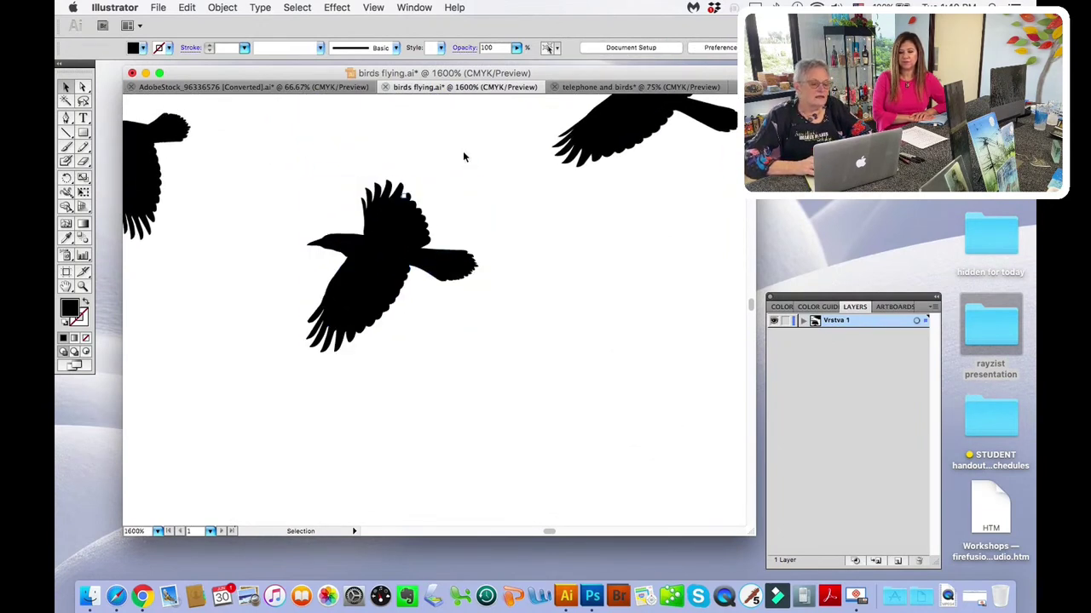
left_click(396, 186)
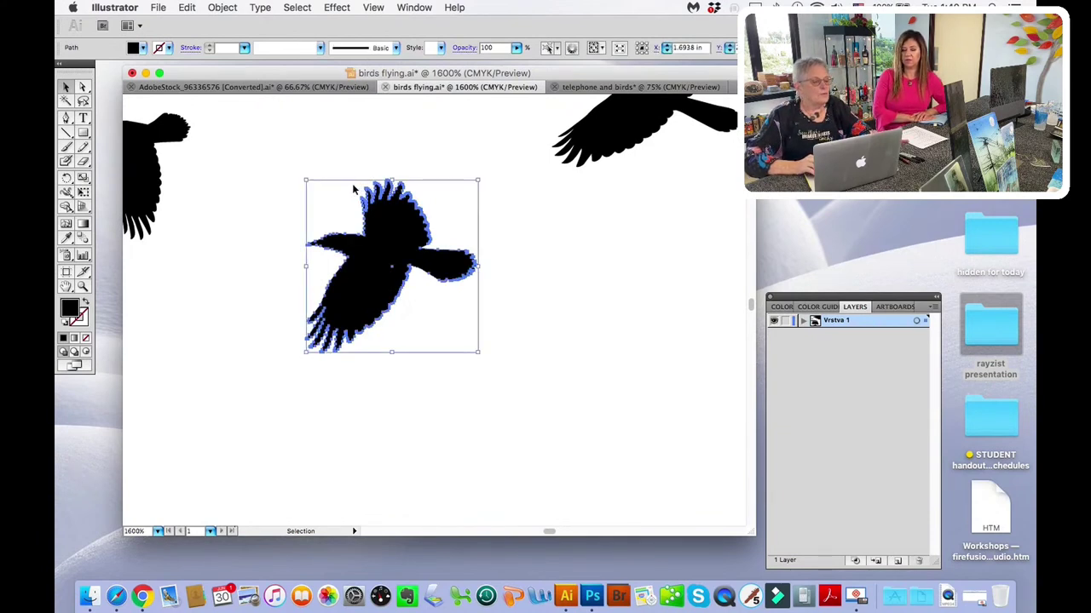
- Try stretching the feather tips of the bird's upper wing up and away from its body with Direct Selection
left_click(84, 88)
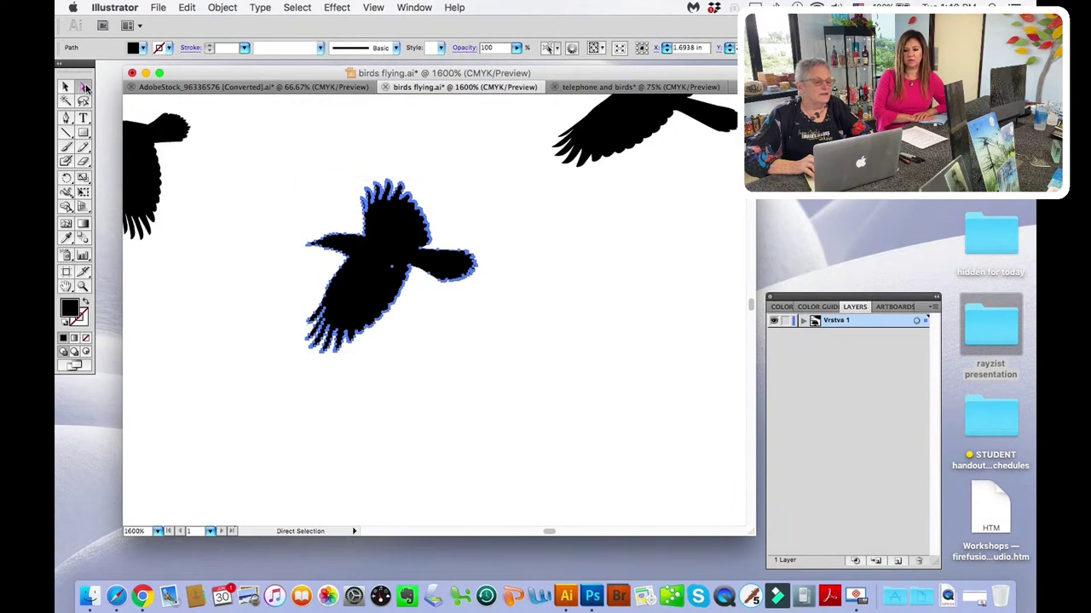
left_click(357, 148)
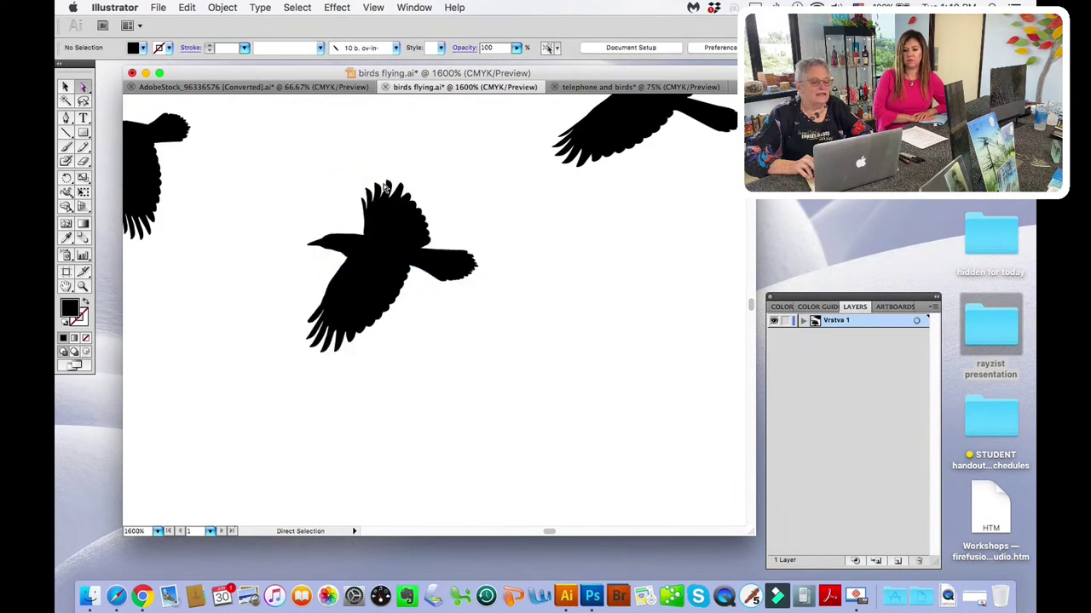
left_click(385, 187)
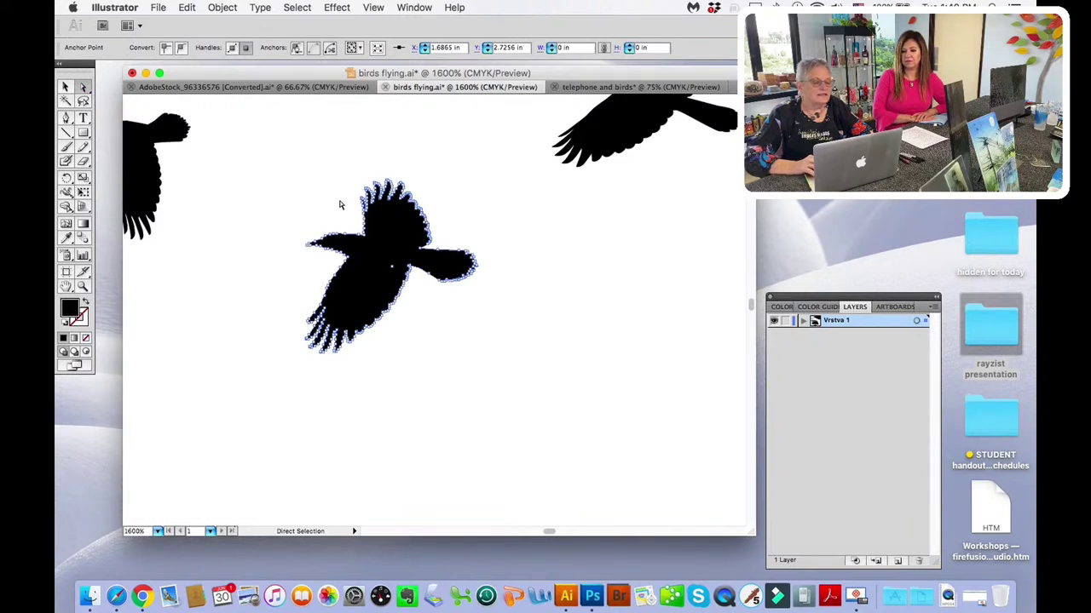
left_click_drag(347, 175, 433, 201)
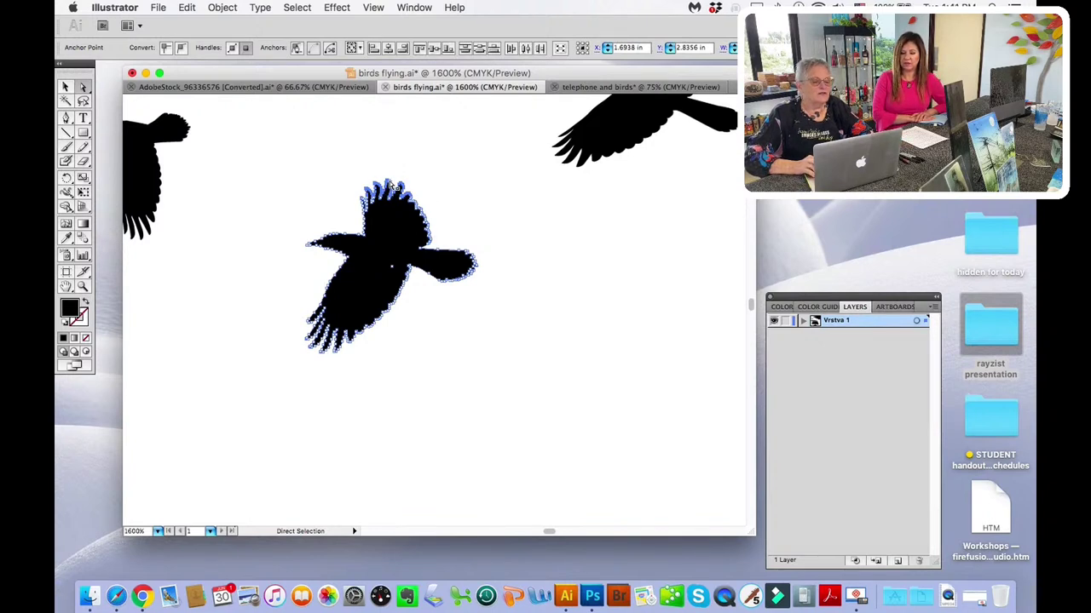
left_click_drag(391, 185, 450, 145)
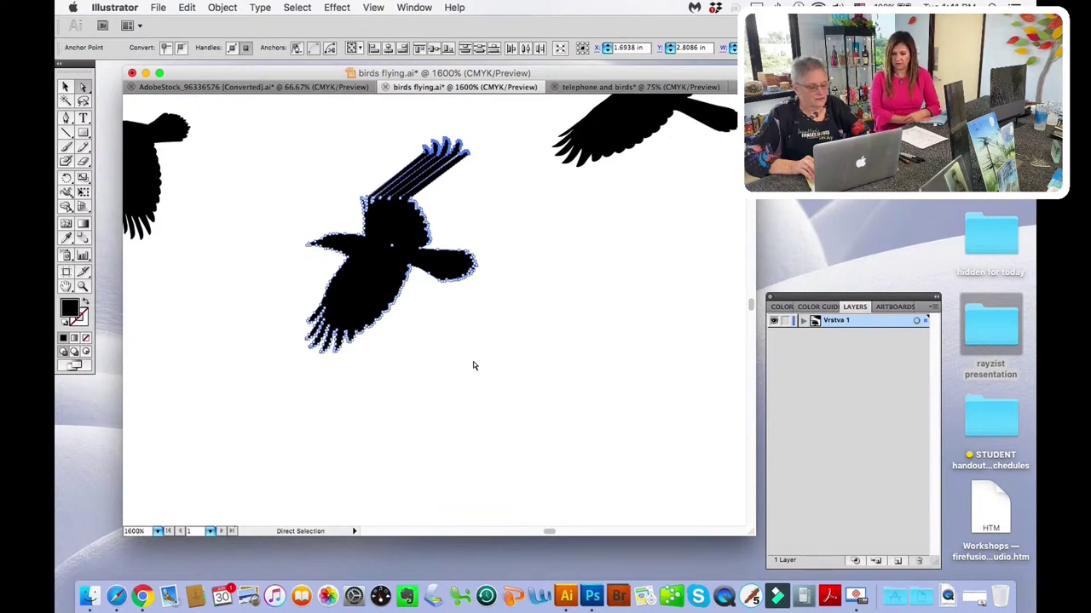
key("super+z")
left_click(451, 376)
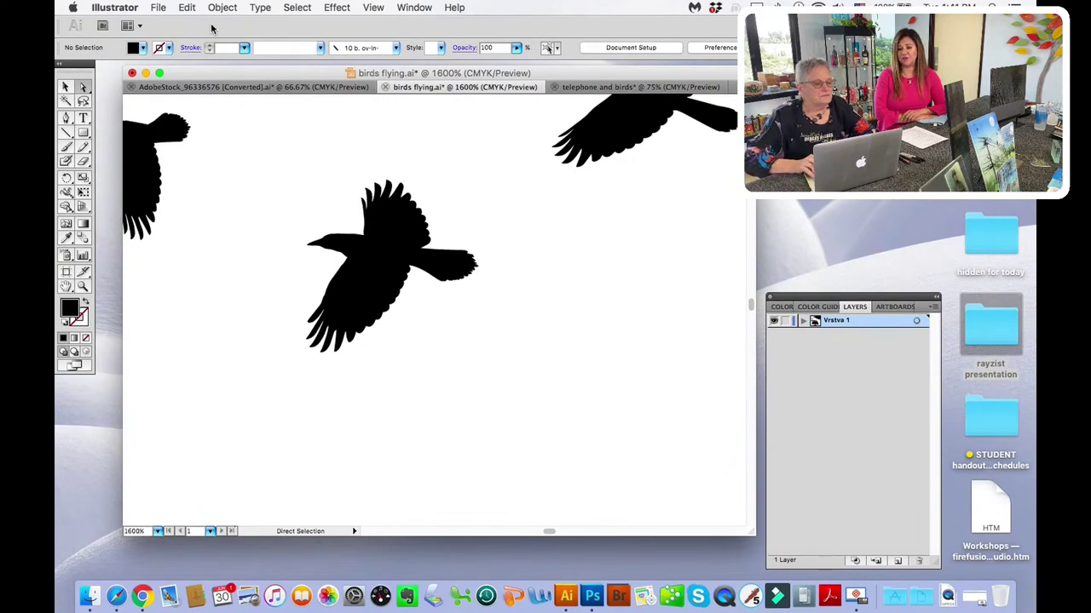
- Switch to the AdobeStock_96336576 [Converted] document and select the whole single-pole artwork with birds on its wires
left_click(200, 89)
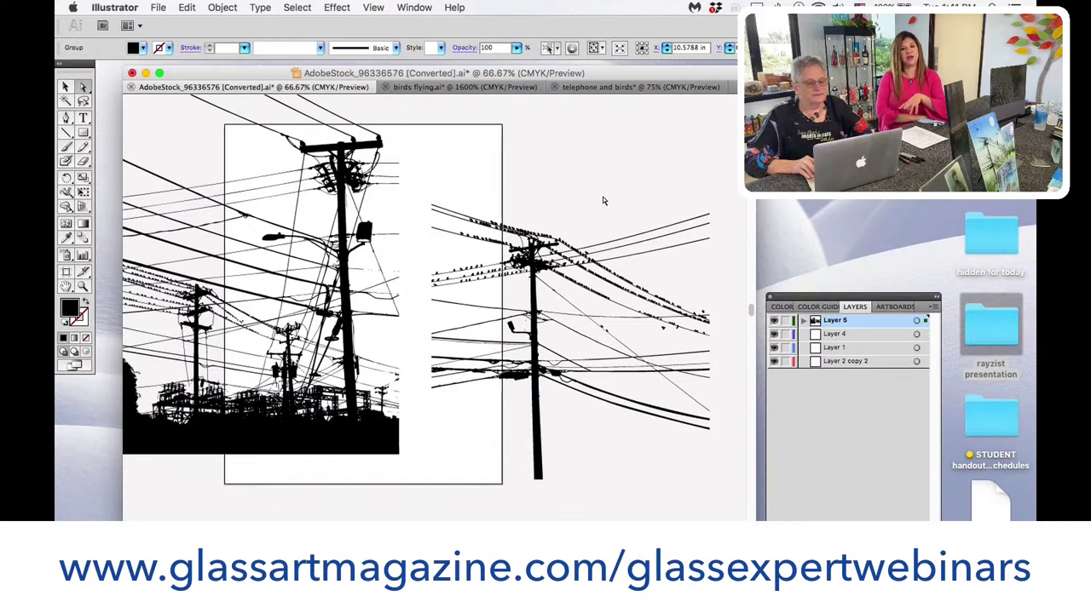
left_click(576, 192)
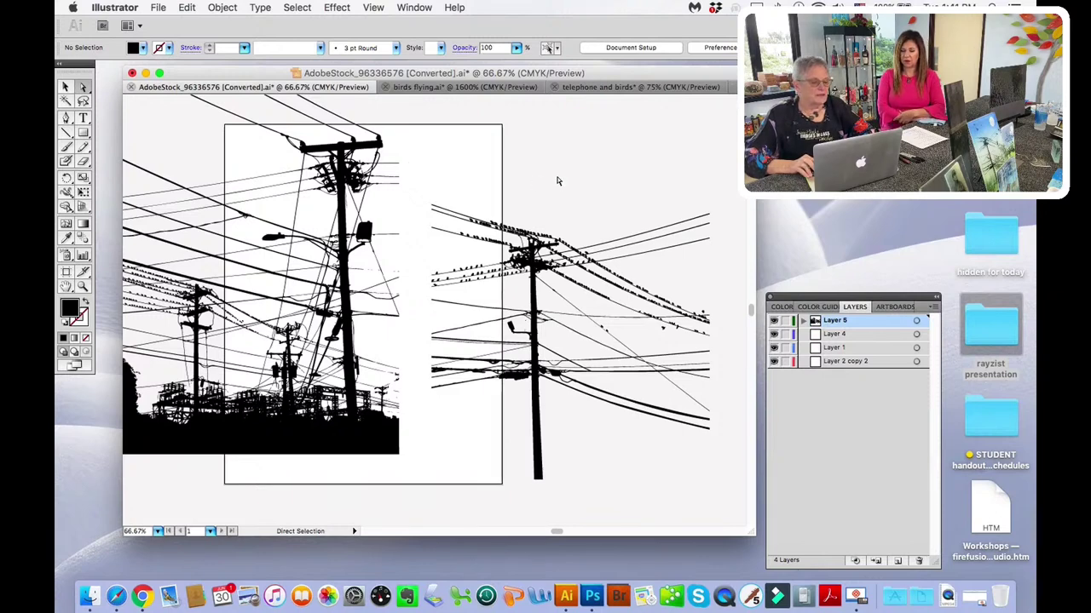
left_click(358, 441)
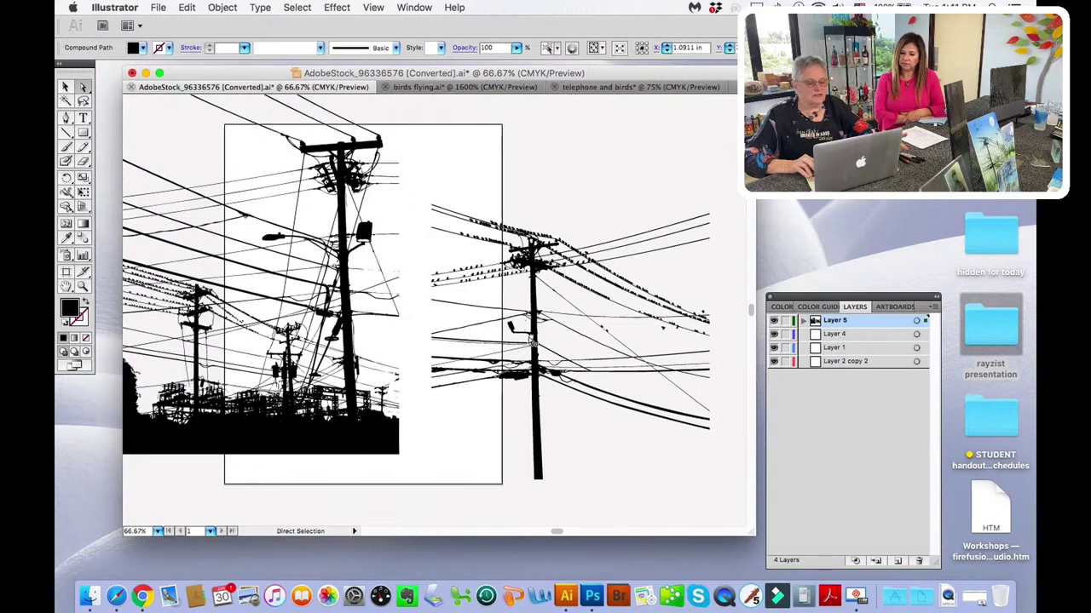
left_click(537, 346)
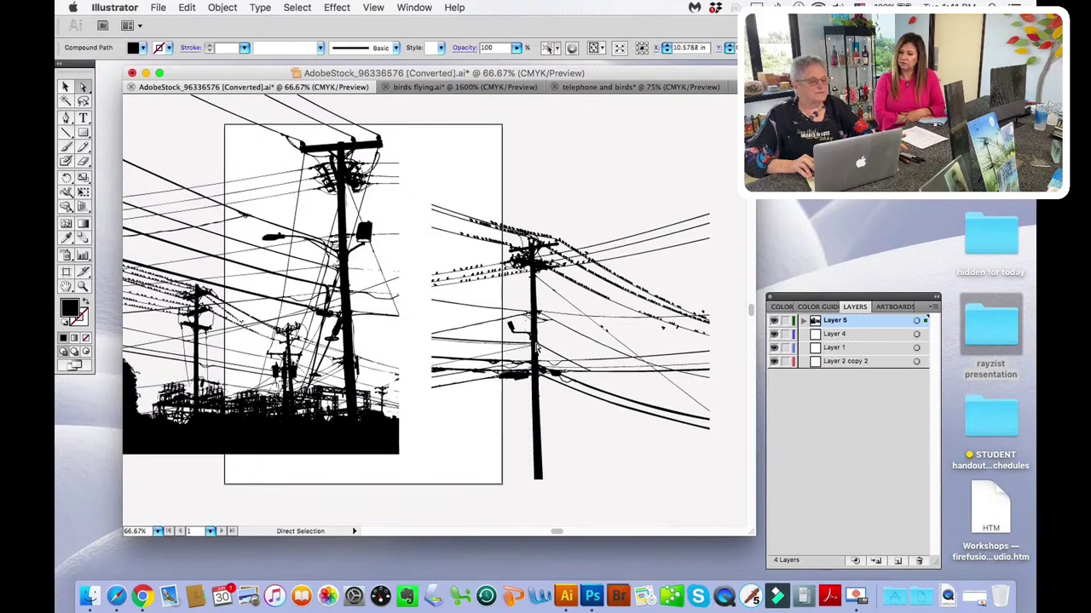
left_click(66, 87)
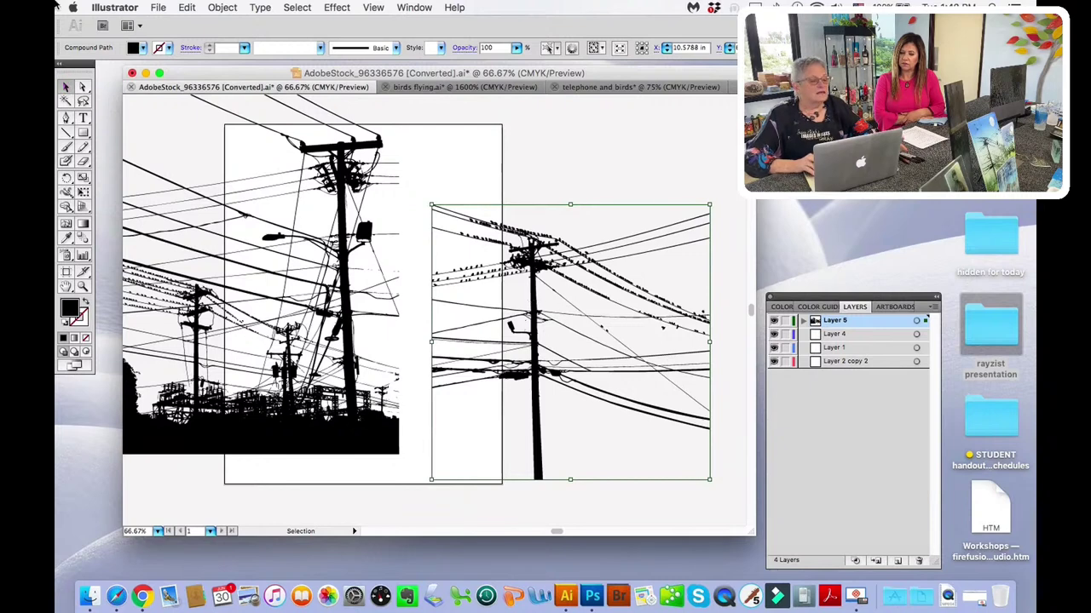
- Try filling the single pole and wires compound path with red DD2626, selecting it with Direct Selection
key("a")
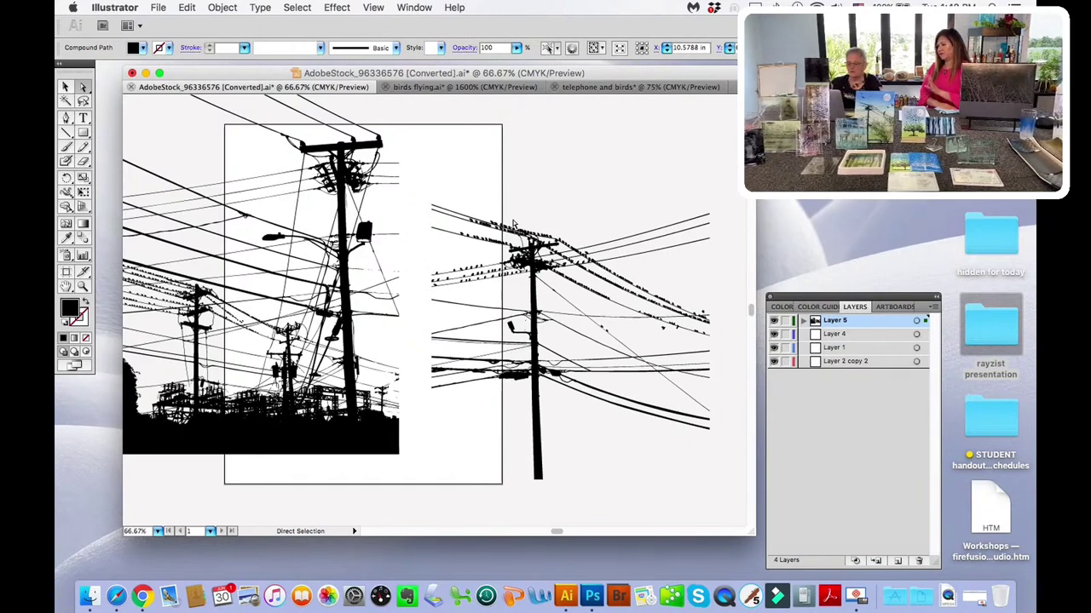
left_click(538, 199)
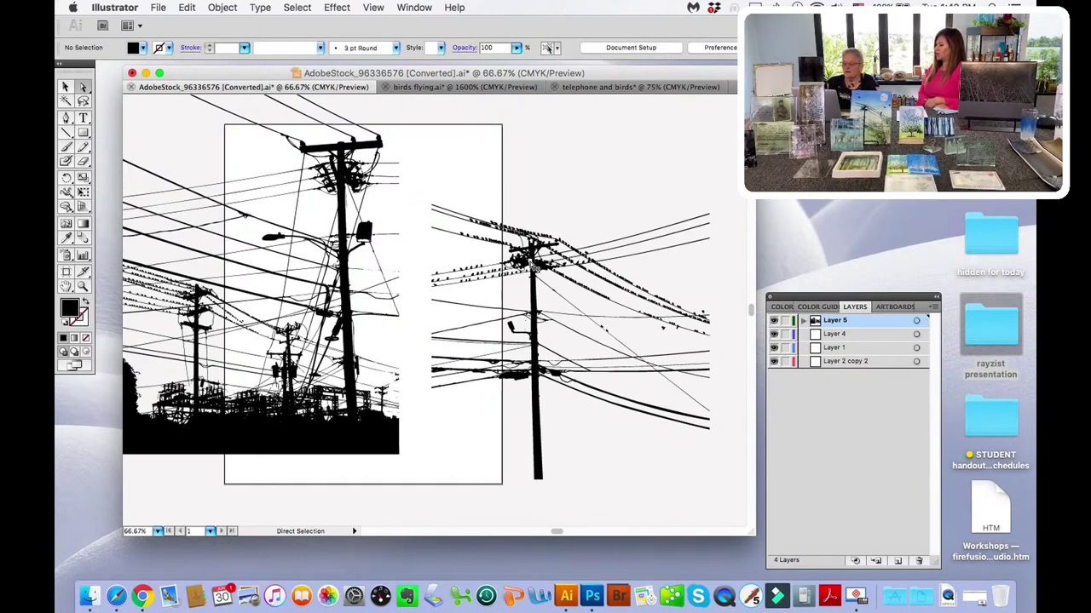
left_click(535, 263)
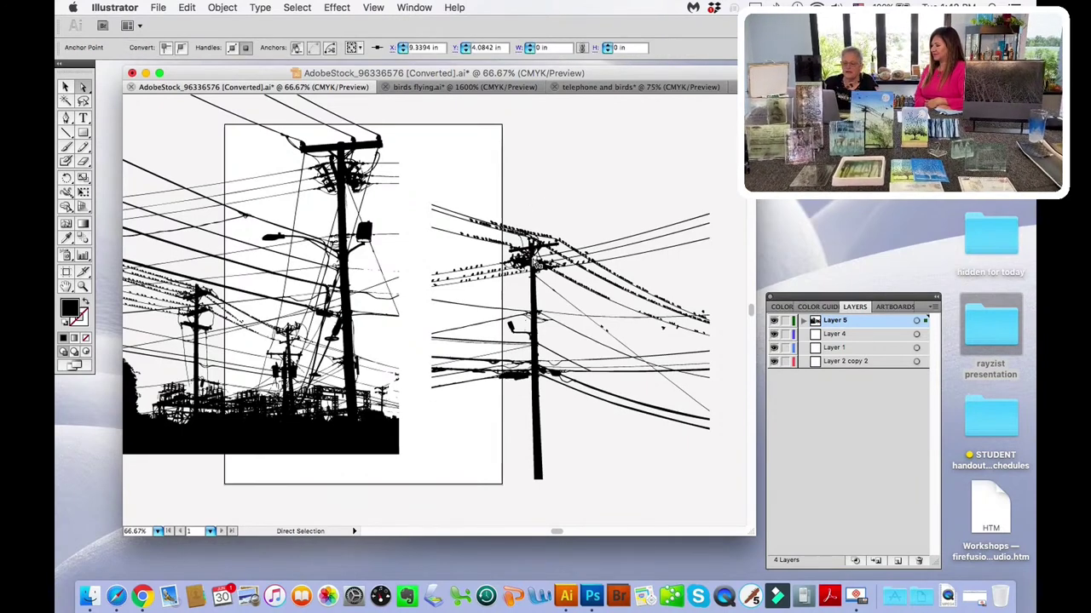
left_click(72, 312)
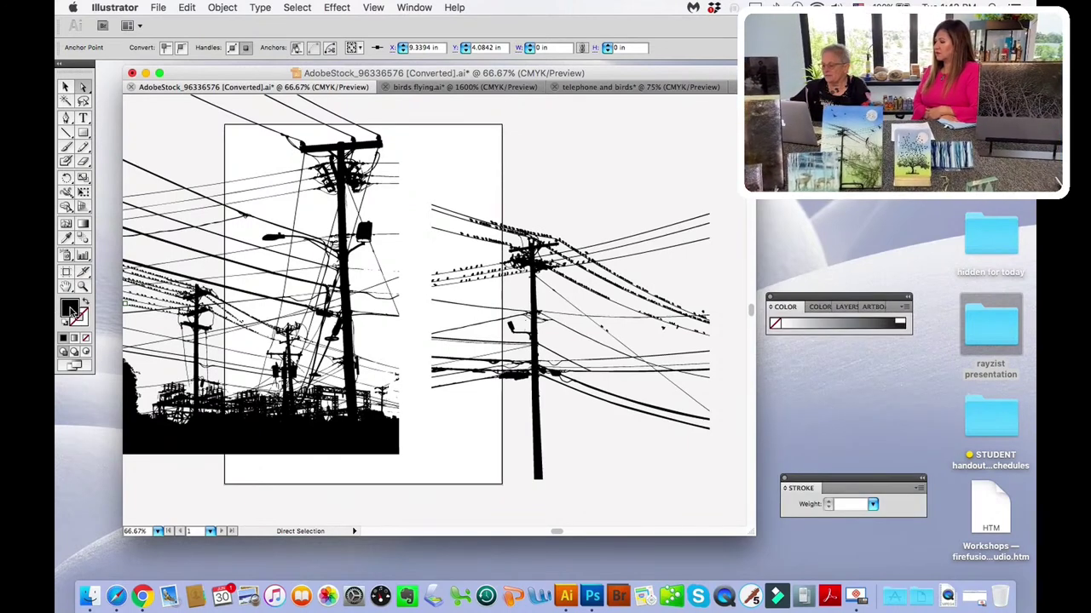
double_click(71, 312)
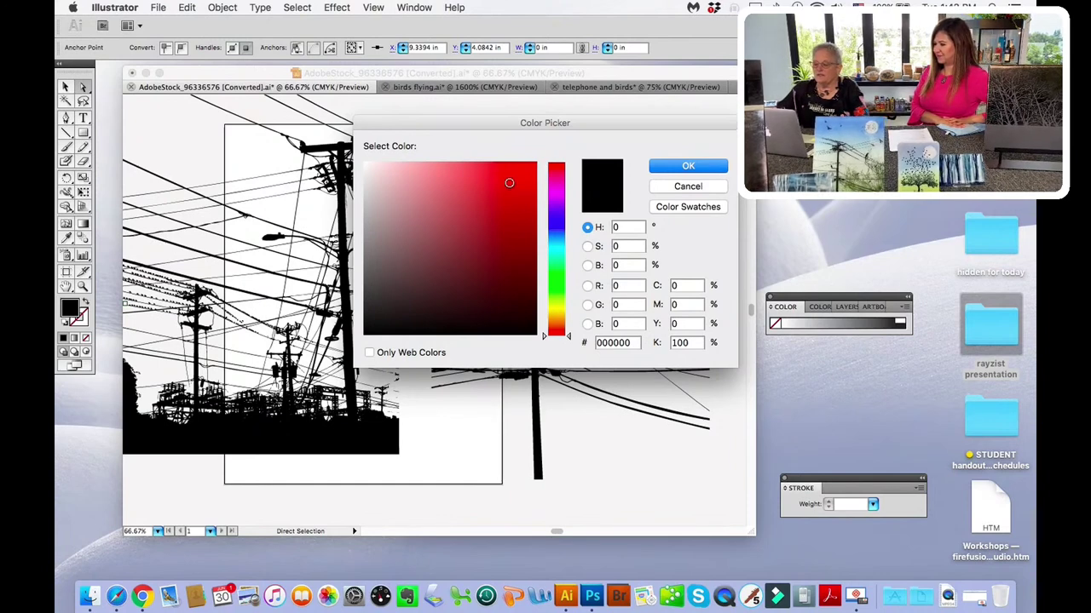
left_click(508, 183)
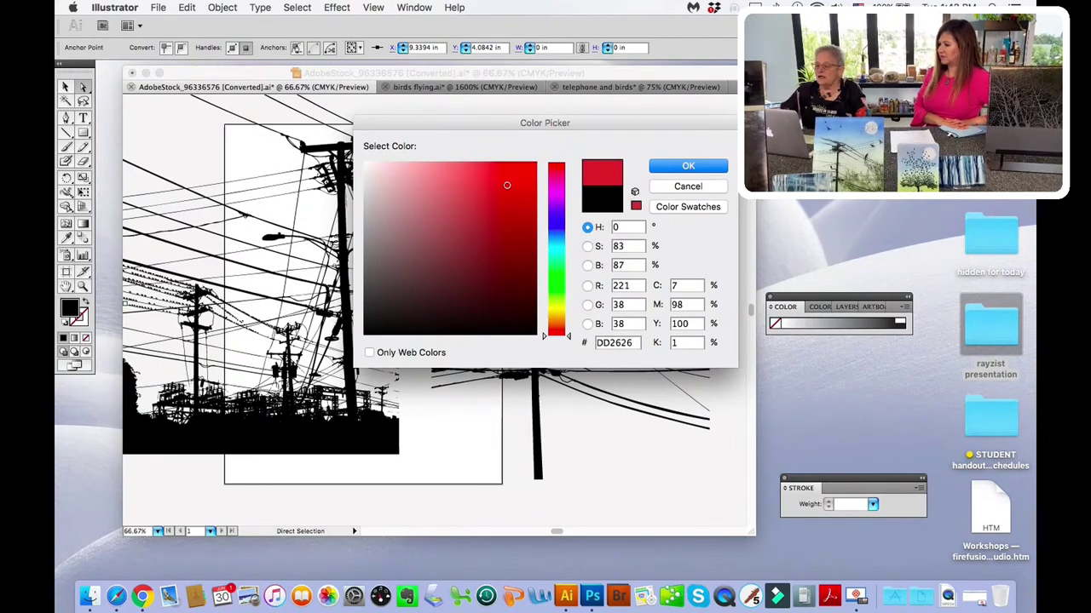
left_click(706, 167)
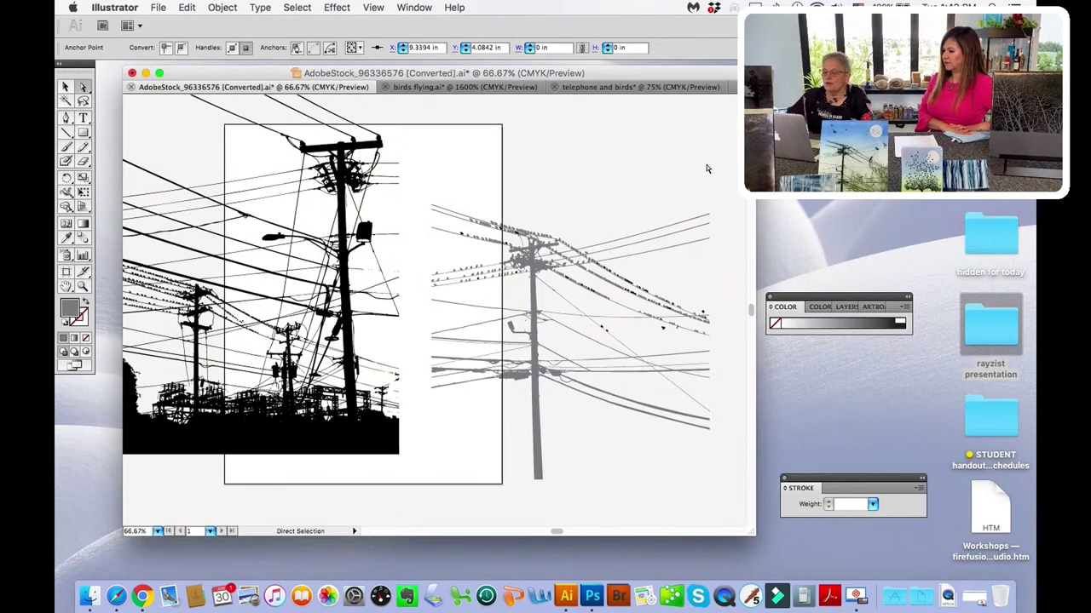
key("super+z")
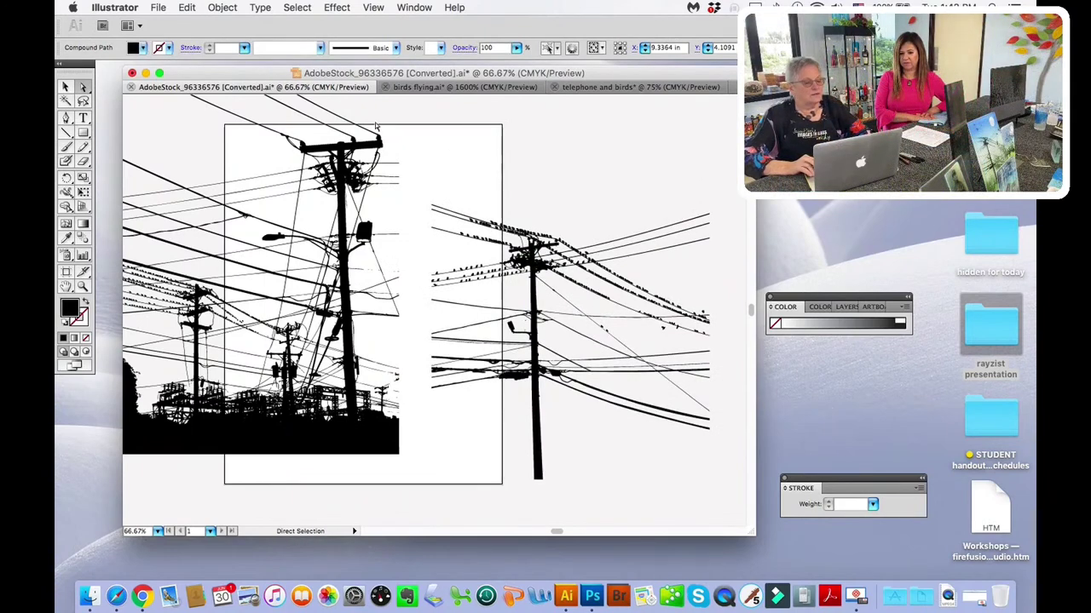
- Try filling the single pole and wires compound path with red DD1F1F
double_click(73, 307)
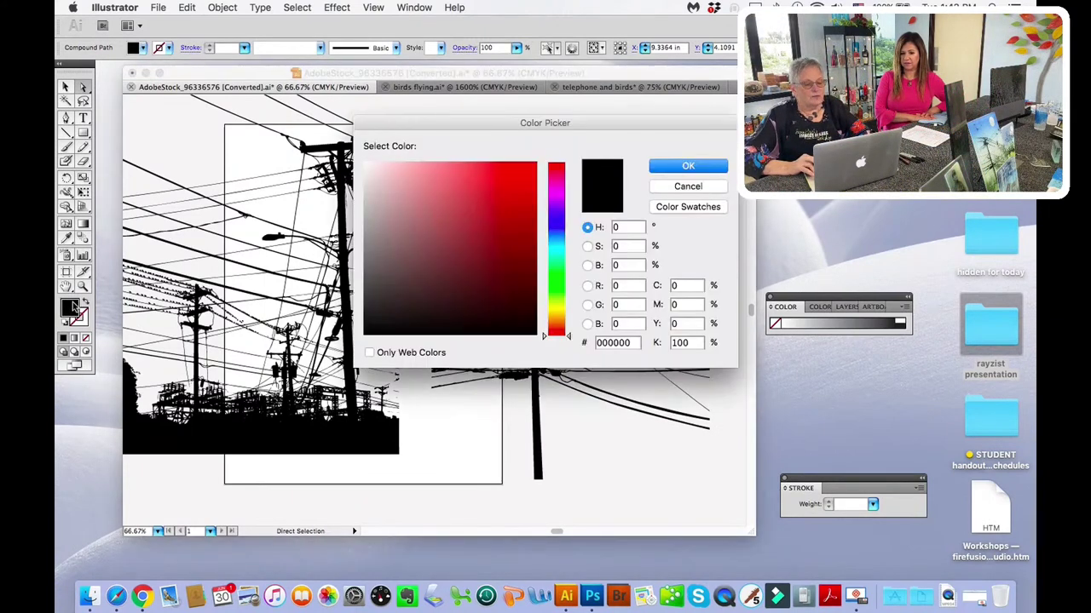
left_click(512, 185)
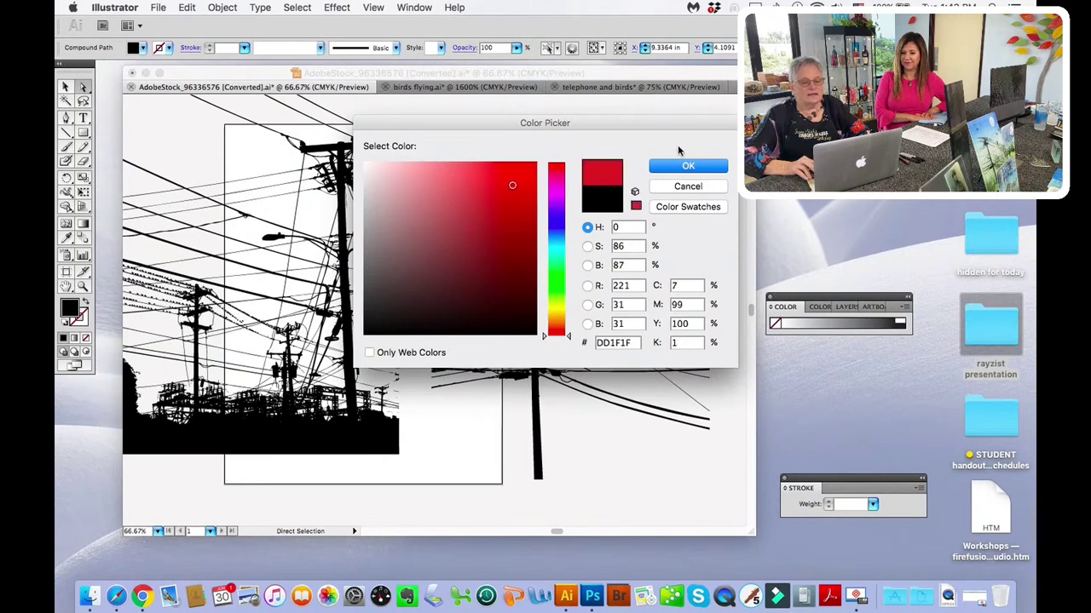
left_click(683, 165)
left_click(670, 167)
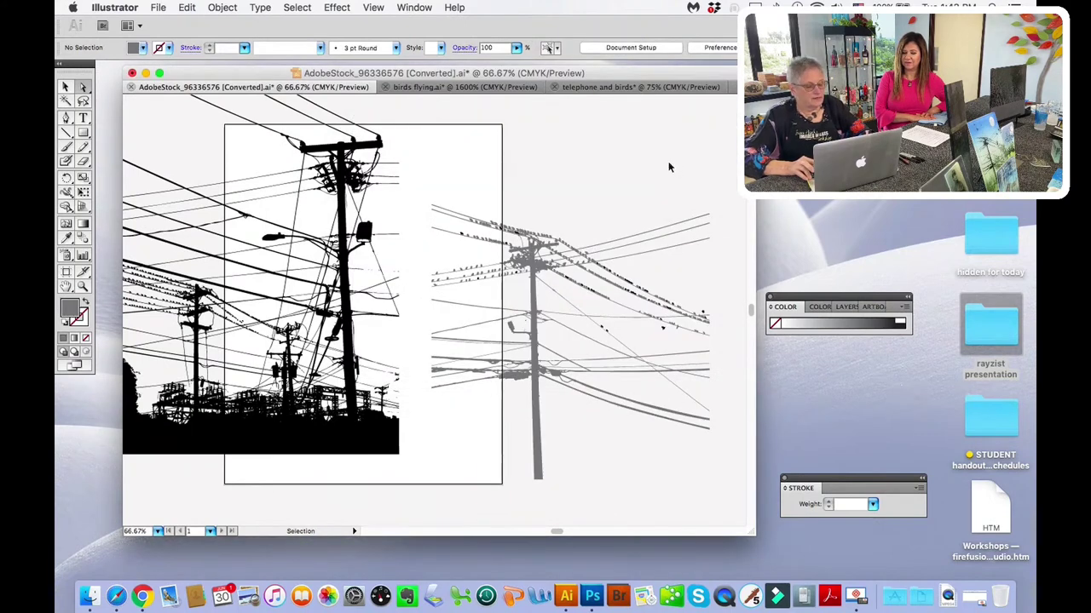
key("super+z")
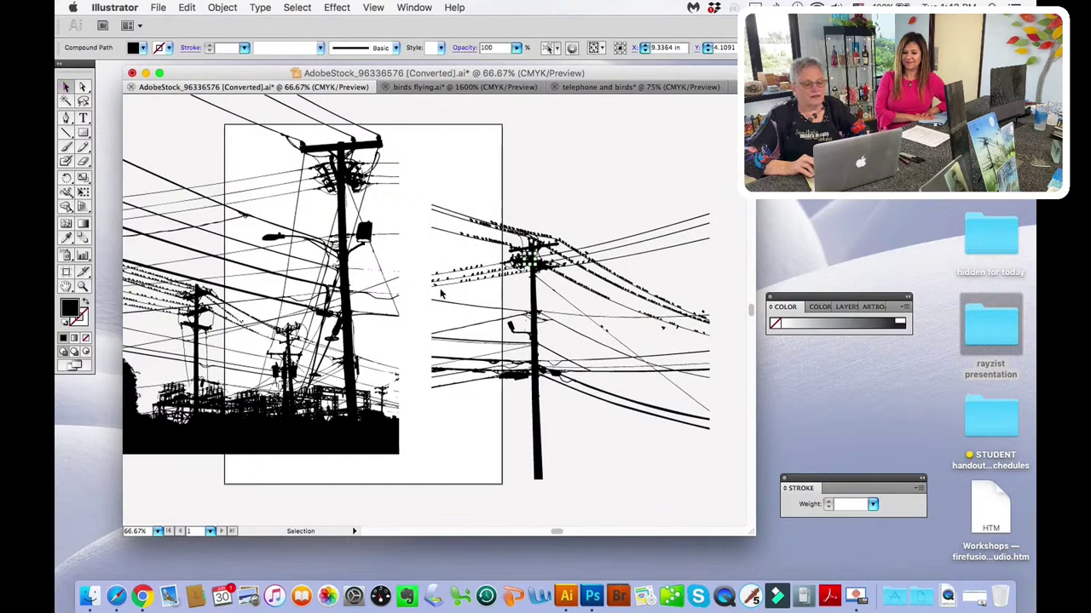
- Select the whole single-pole artwork with its birds, set its fill hue to 357°, and move it higher beside the other poles
left_click(534, 323)
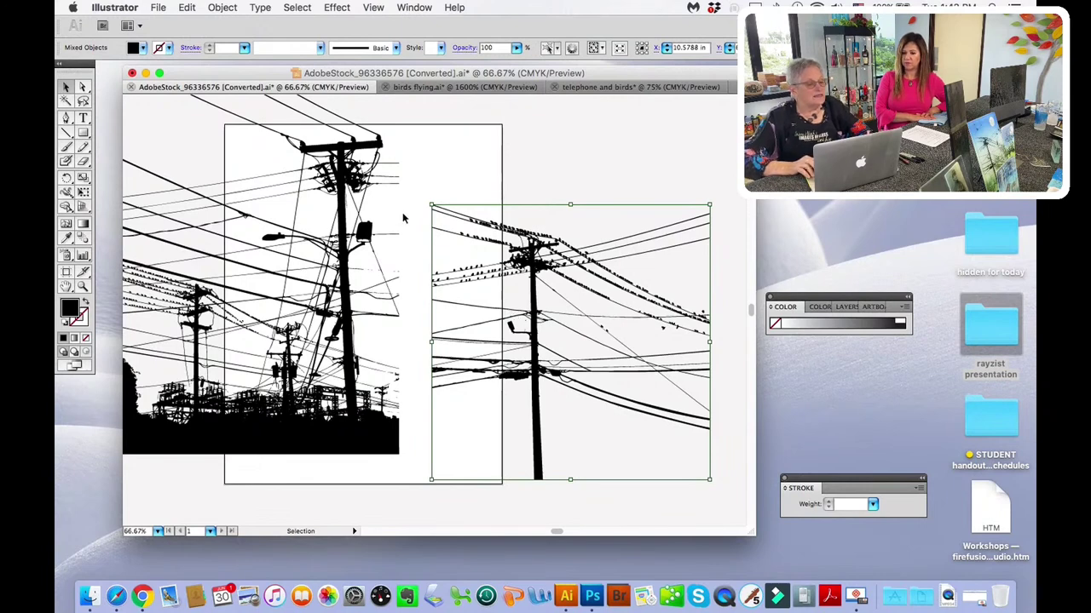
double_click(72, 308)
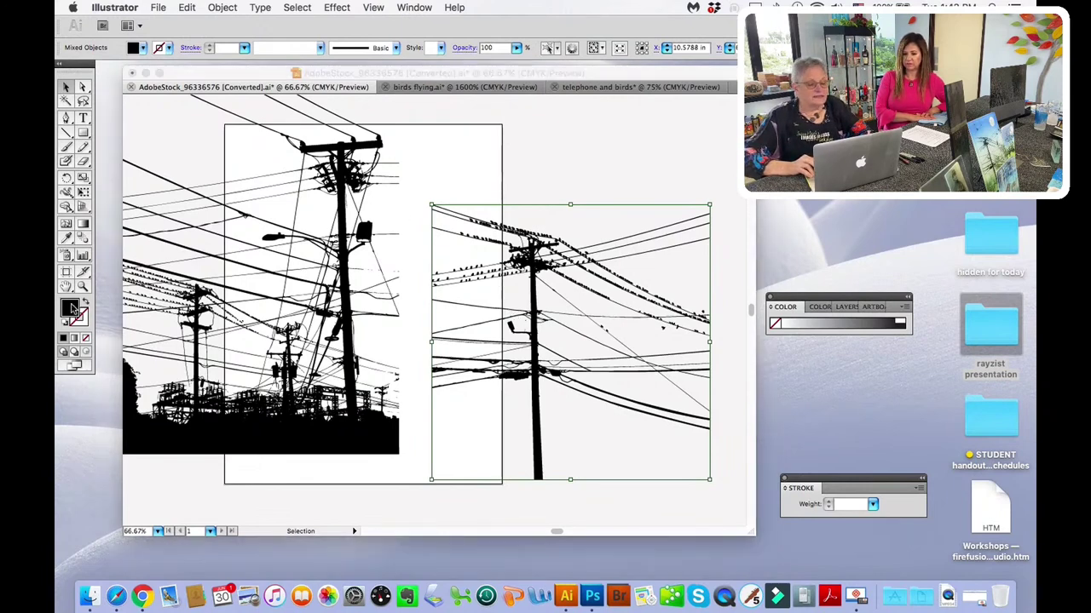
left_click(560, 168)
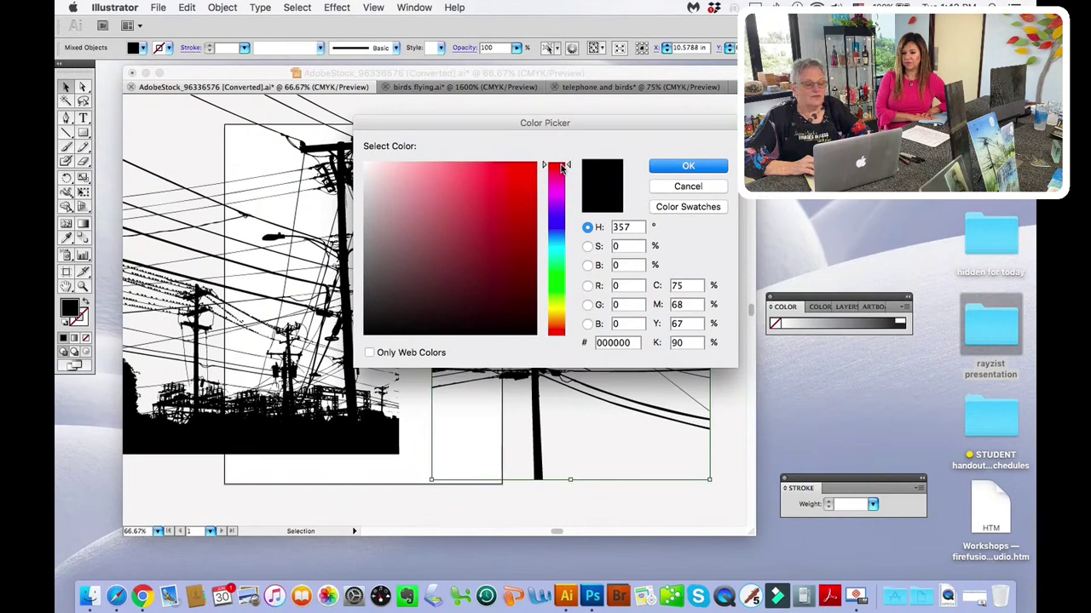
left_click(684, 171)
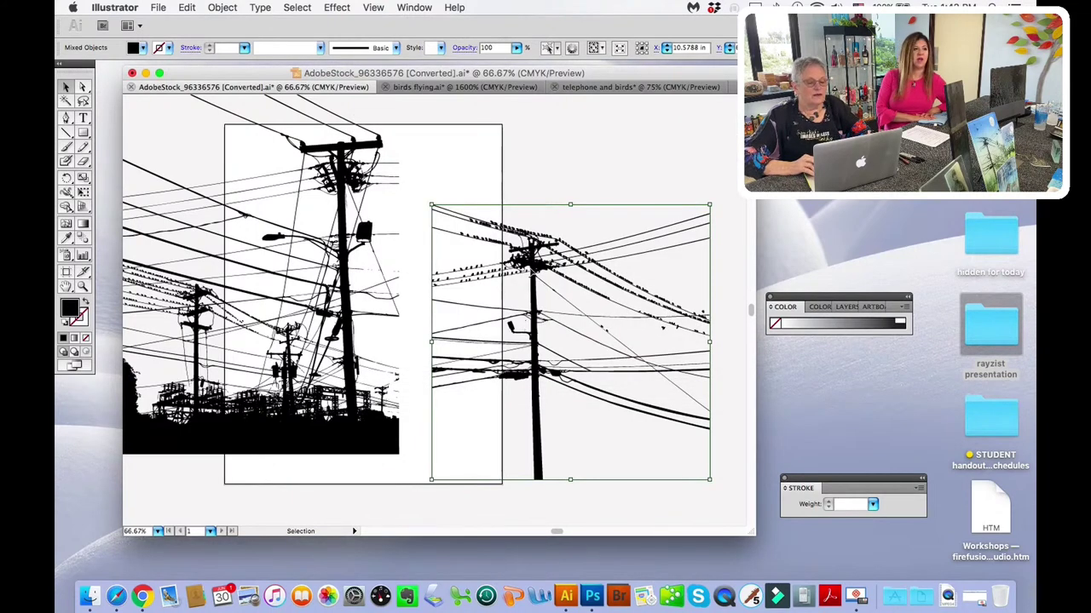
left_click_drag(552, 264, 546, 191)
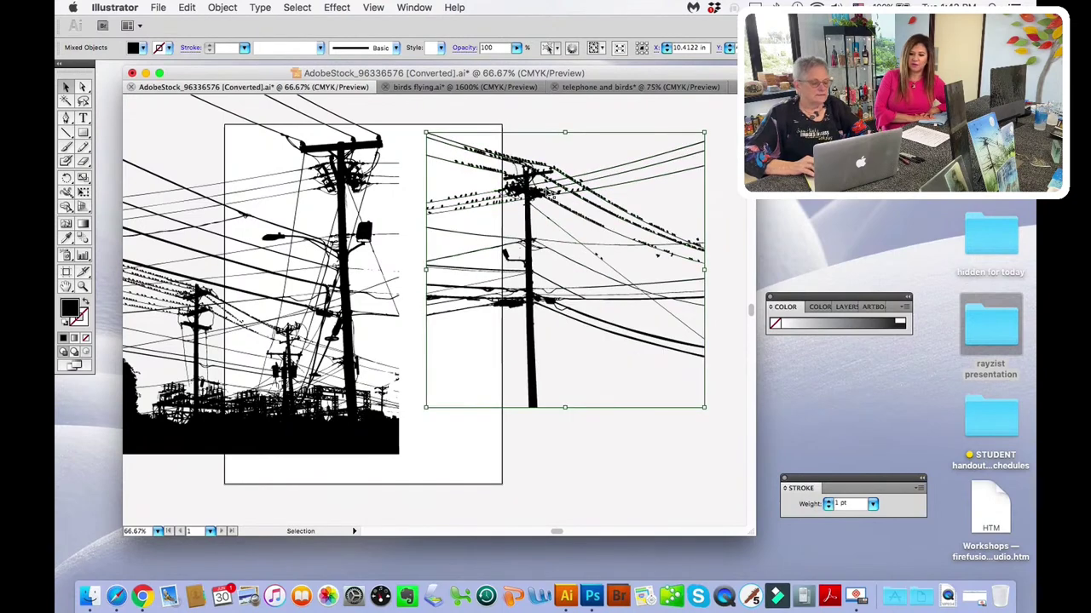
- Move the substation artwork clear of the tall-pole artwork to below the single pole, and select the whole tall-pole group
left_click_drag(351, 440, 614, 490)
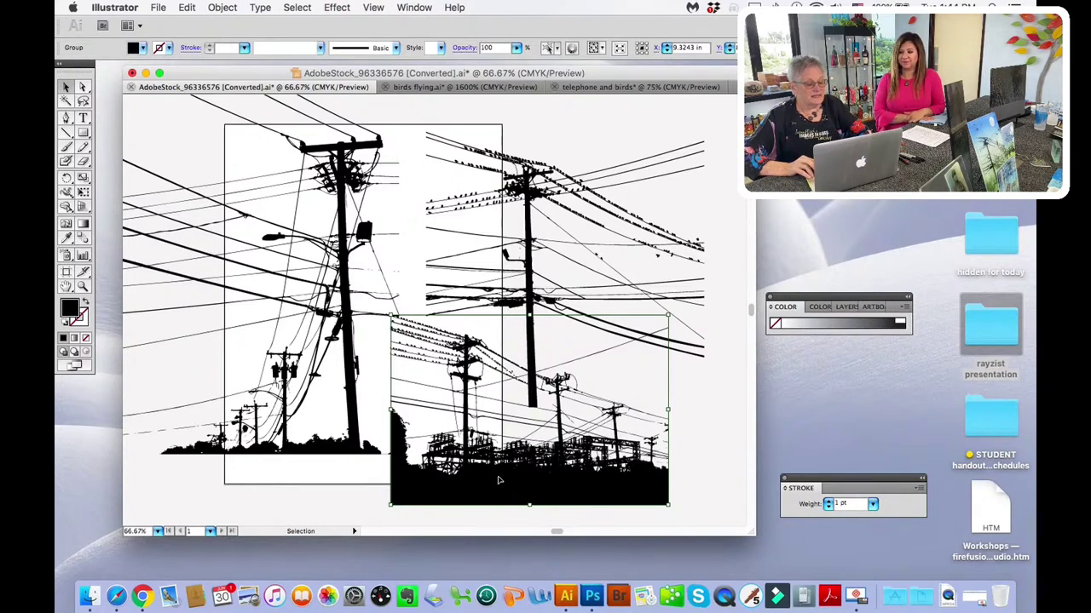
left_click_drag(500, 484, 514, 523)
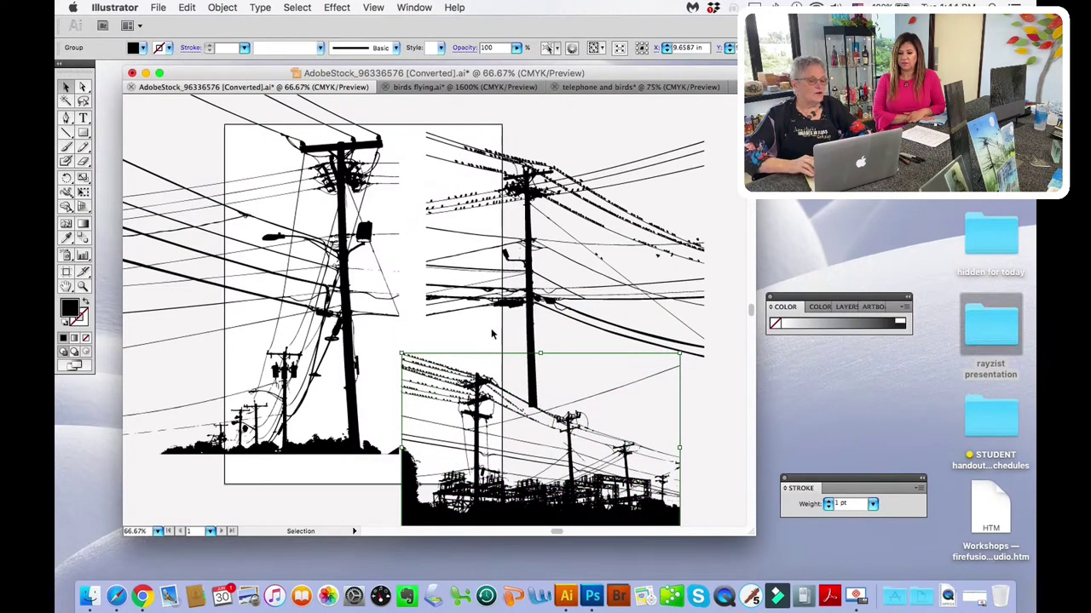
left_click(342, 211)
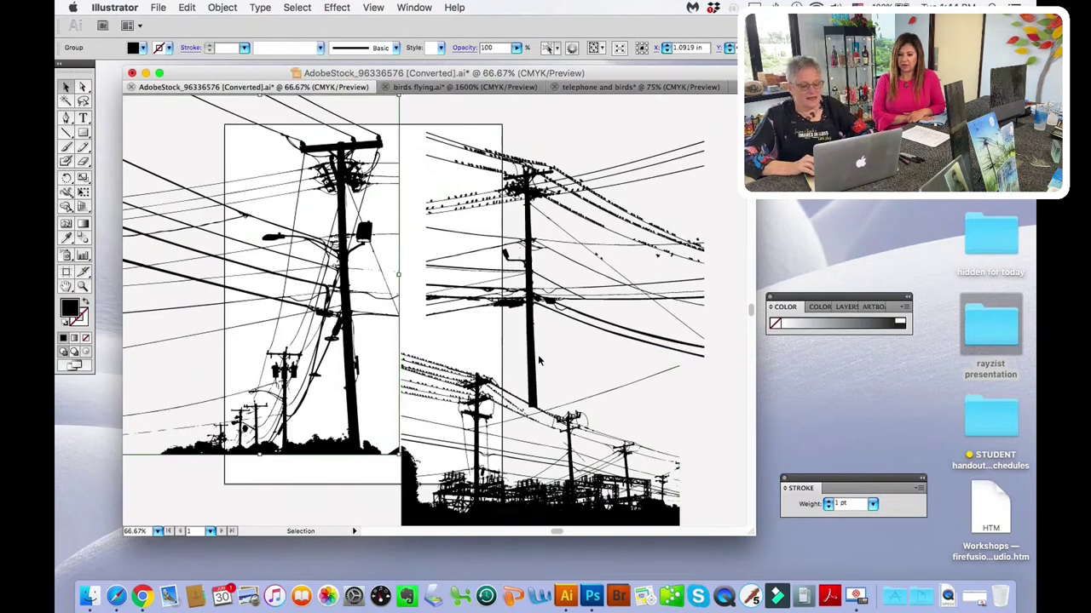
- Switch to Photoshop and start a new document named scene
left_click(592, 596)
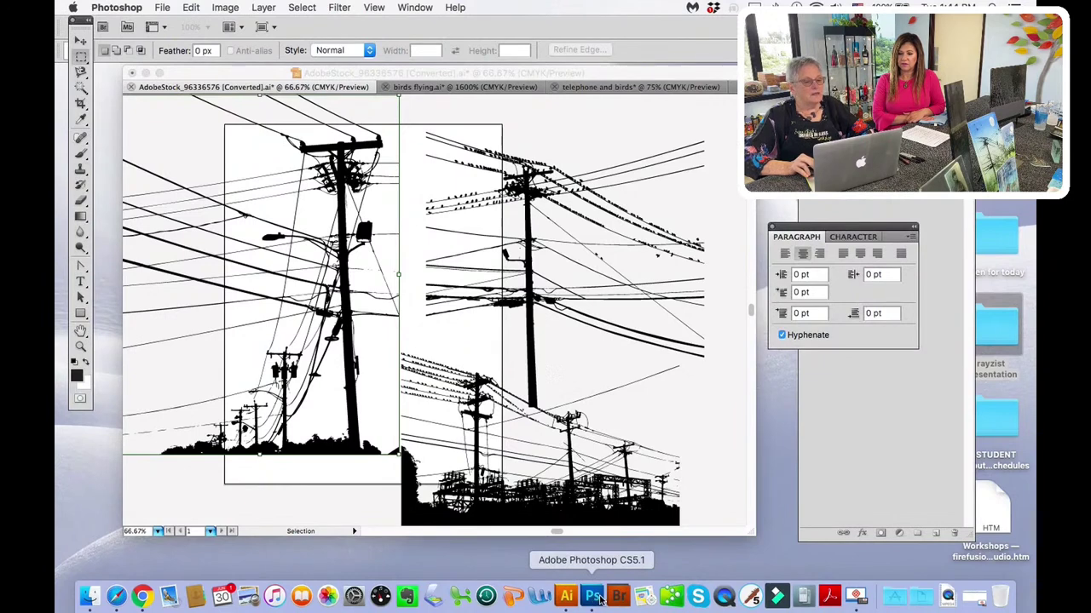
left_click(162, 8)
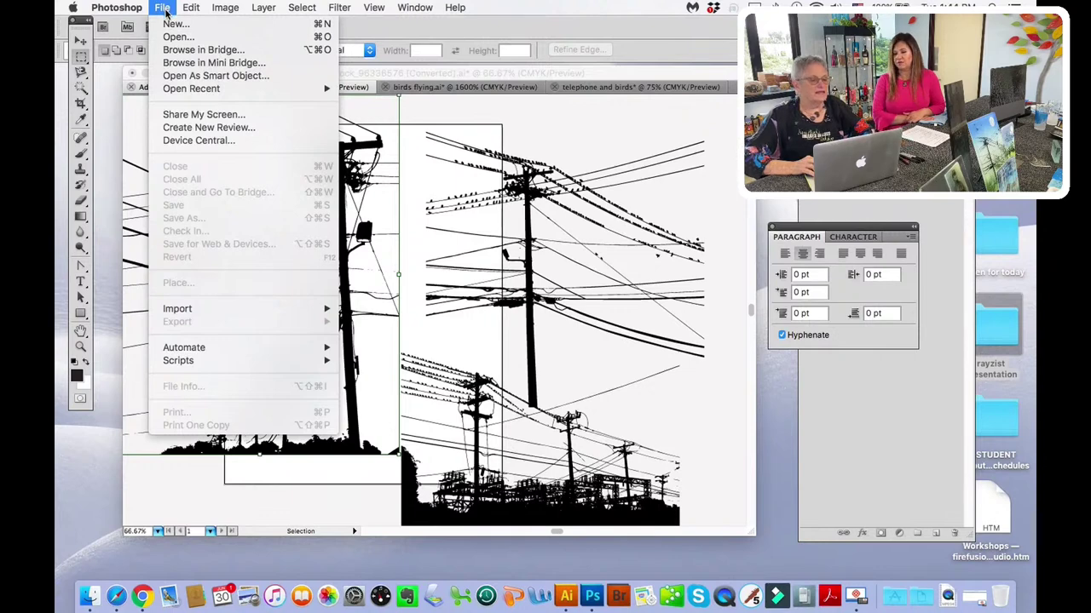
left_click(172, 25)
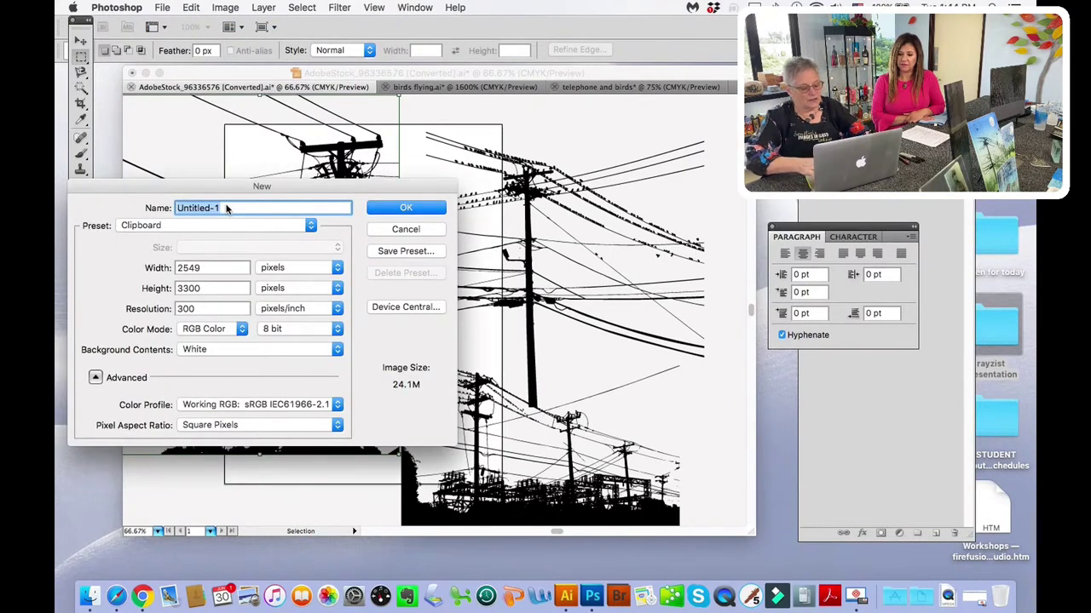
type("sce")
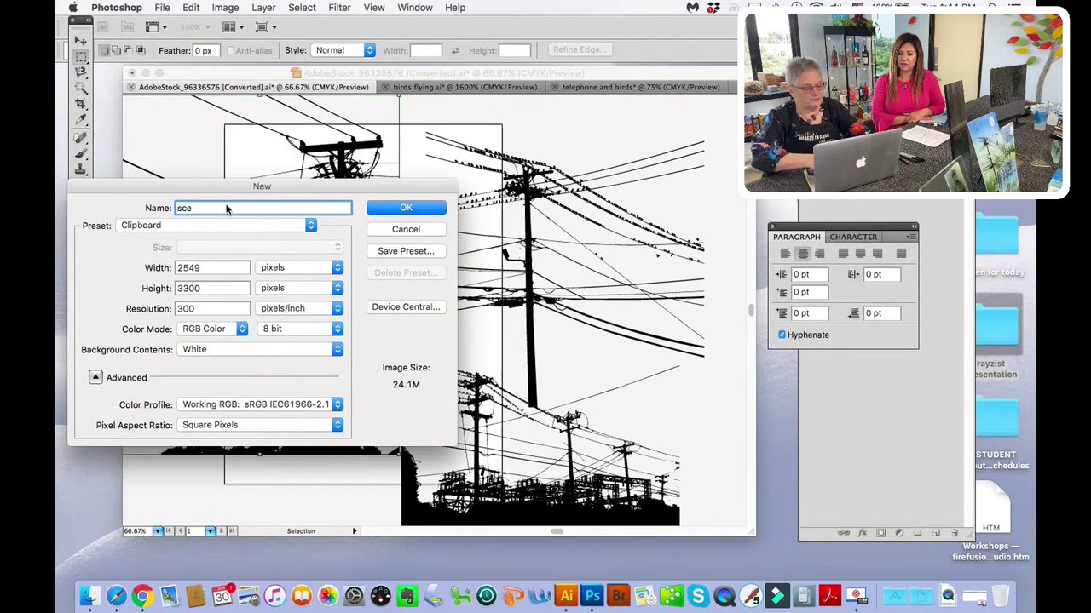
type("ne")
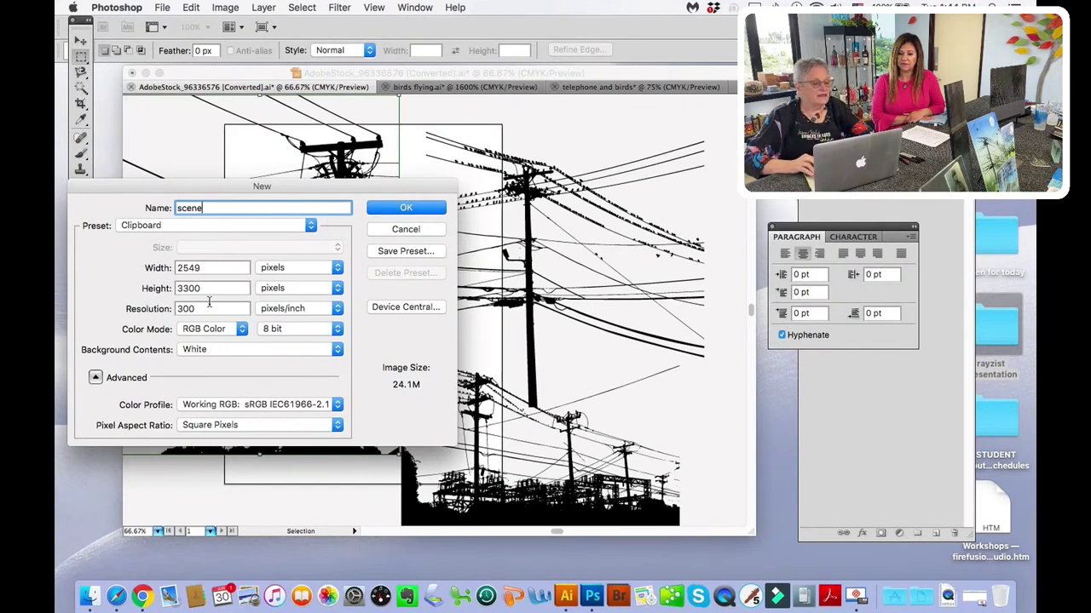
- Set the new document's units to inches, with a height of 14 and a width of 8.5
left_click(288, 269)
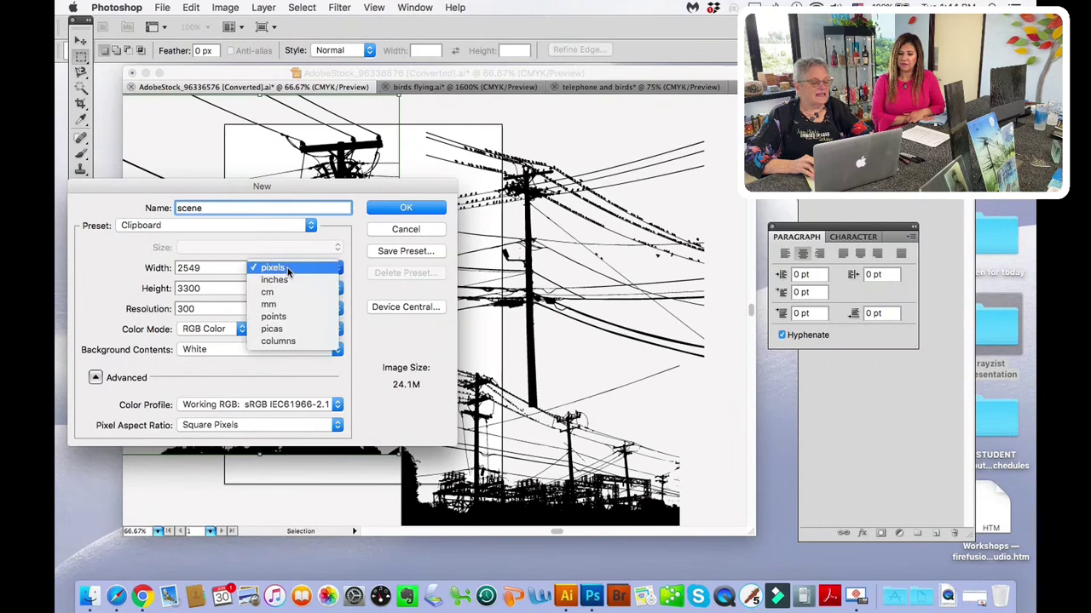
left_click(288, 287)
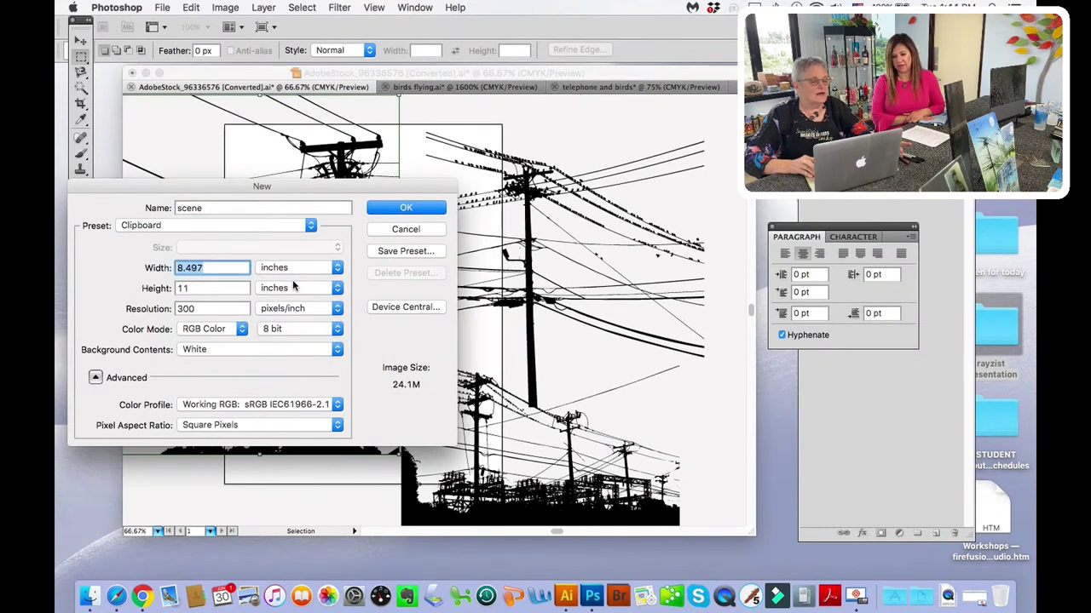
left_click(186, 289)
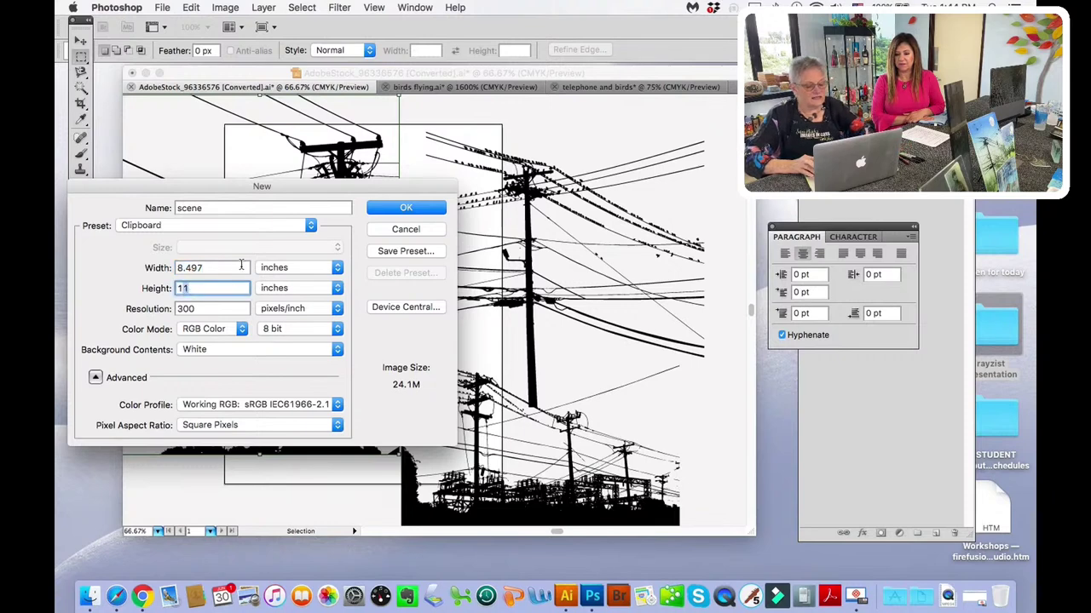
type("14")
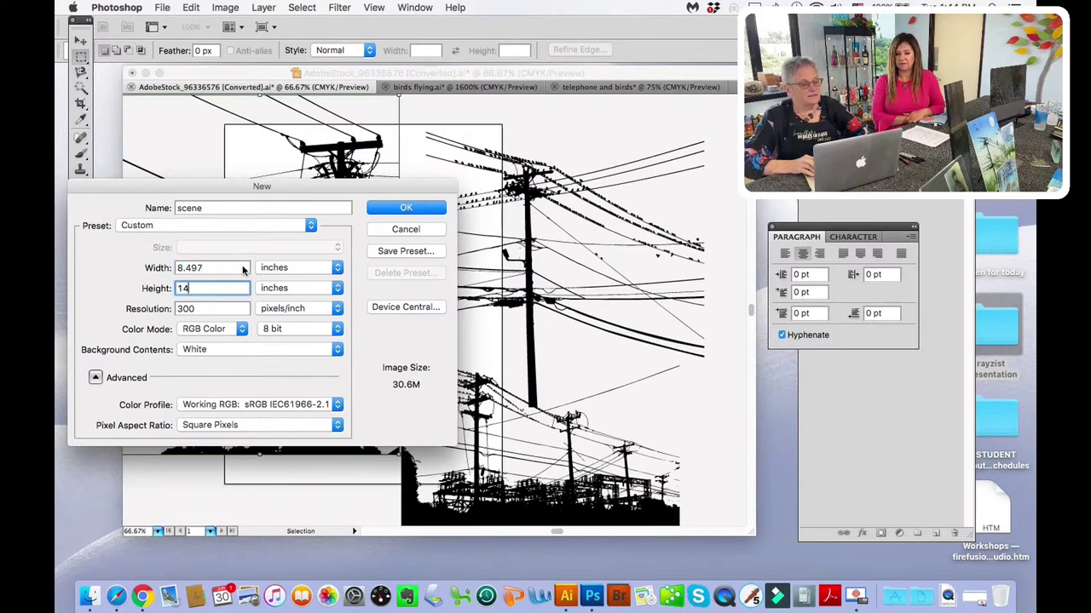
left_click(188, 267)
left_click_drag(178, 267, 209, 267)
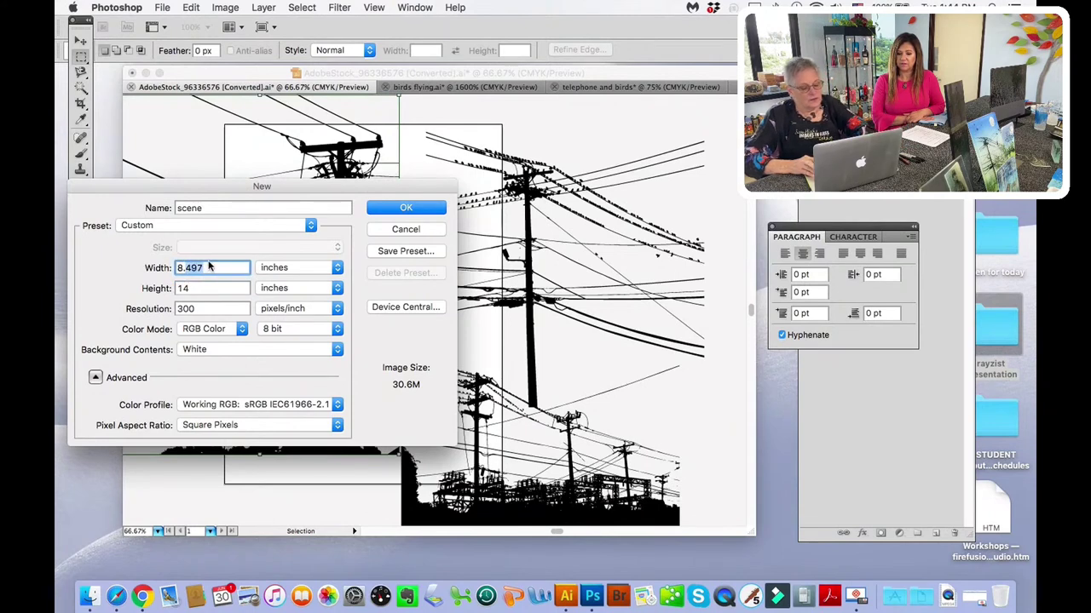
type("8.5")
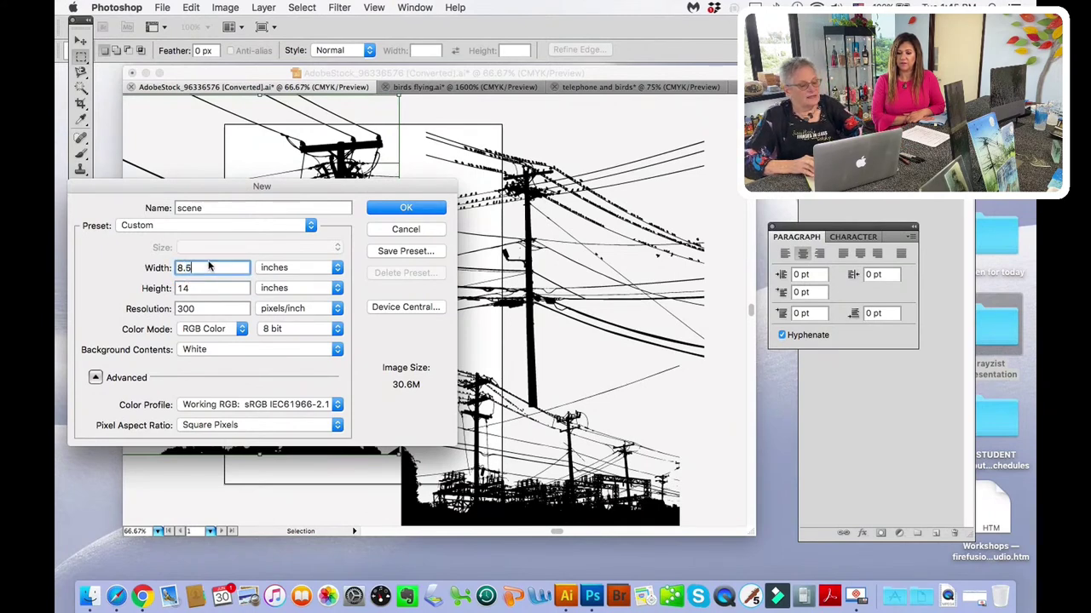
- Set the new document's color mode to CMYK Color and create it
left_click(242, 331)
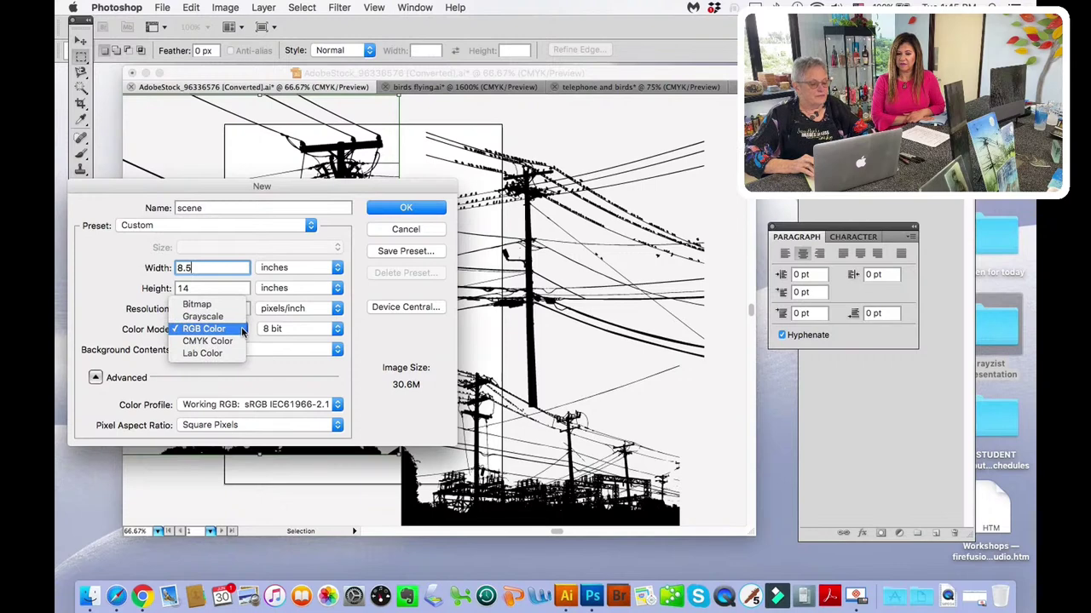
left_click(237, 343)
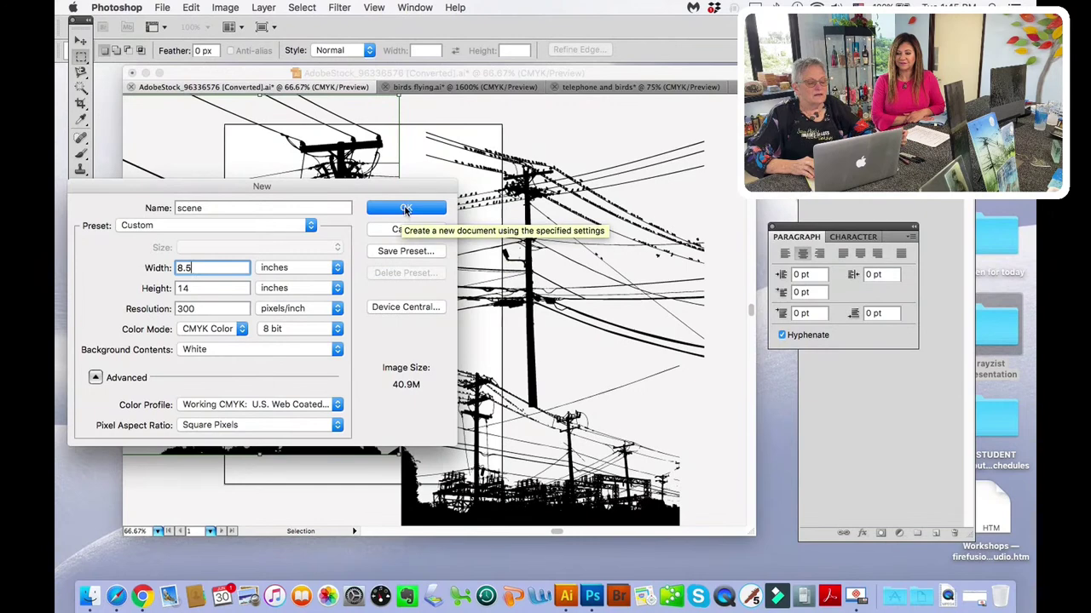
key("Return")
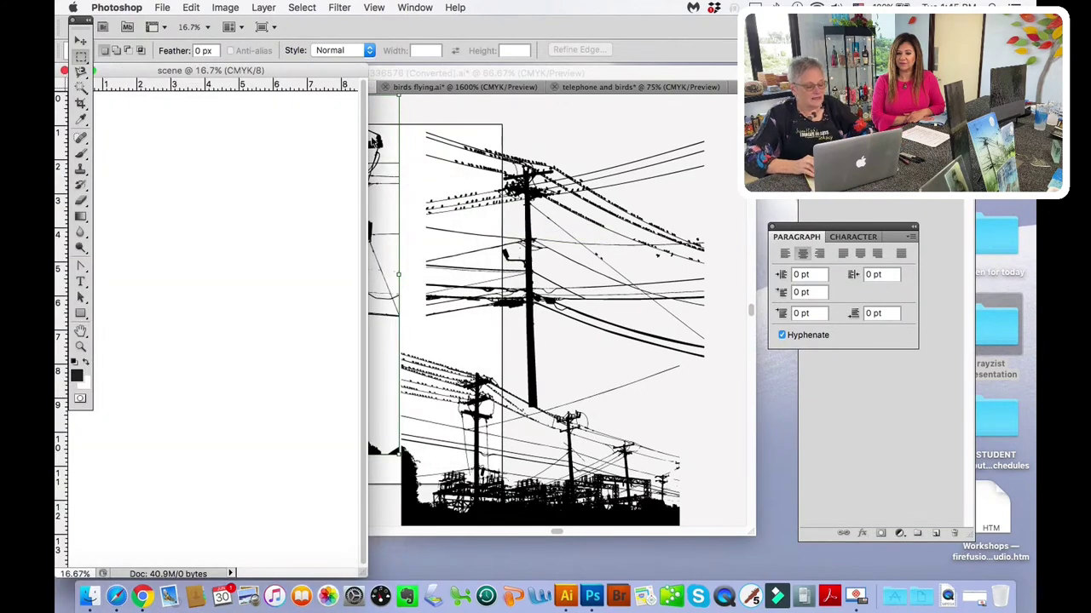
- Paste the tall-pole artwork into scene as a Smart Object, and reposition and widen the document window around the page
key("super+v")
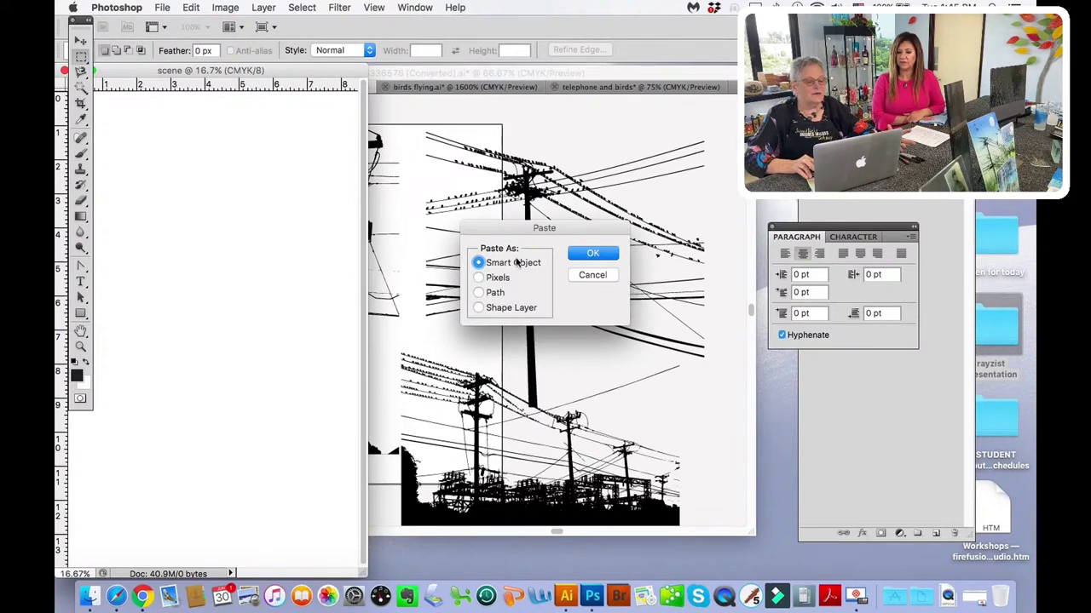
left_click(586, 256)
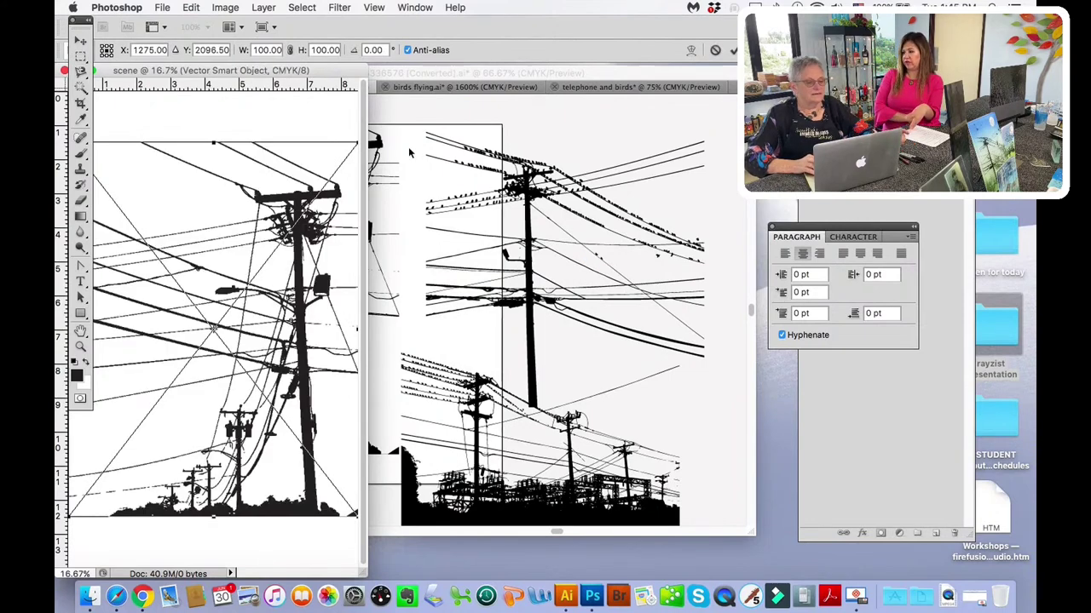
left_click_drag(340, 67, 515, 74)
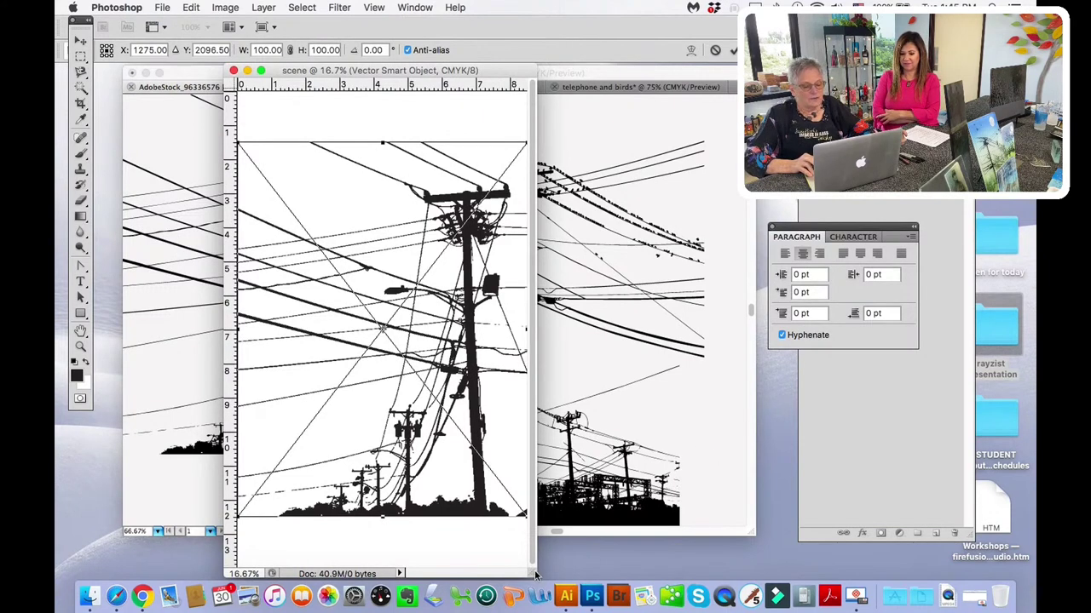
left_click_drag(535, 575, 659, 561)
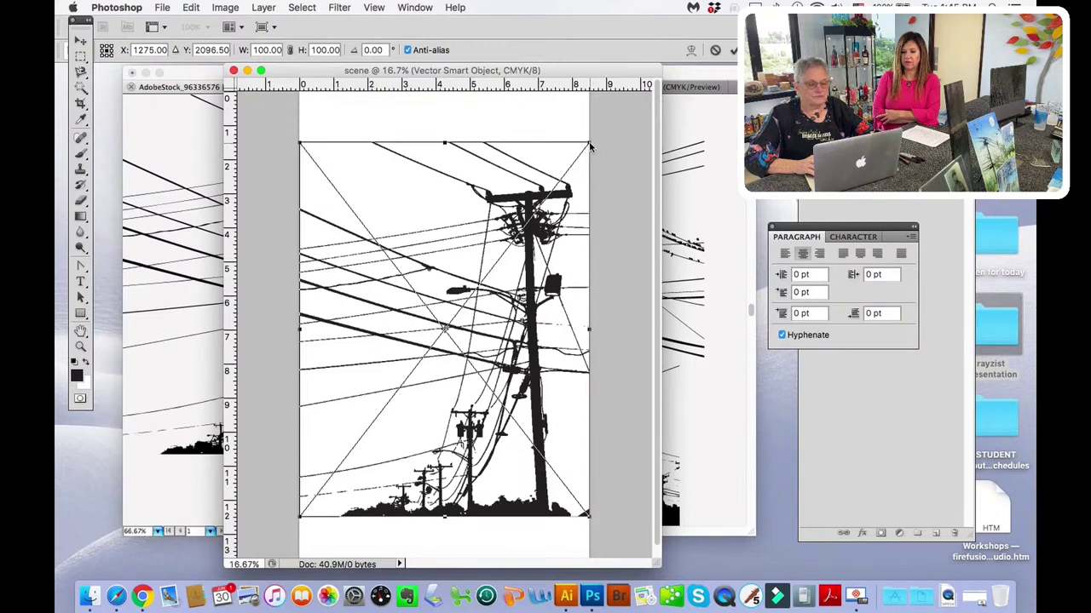
- Scale the pasted pole artwork to about 51% and place it in the upper part of the page
left_click_drag(592, 147, 398, 292)
left_click_drag(408, 397, 437, 220)
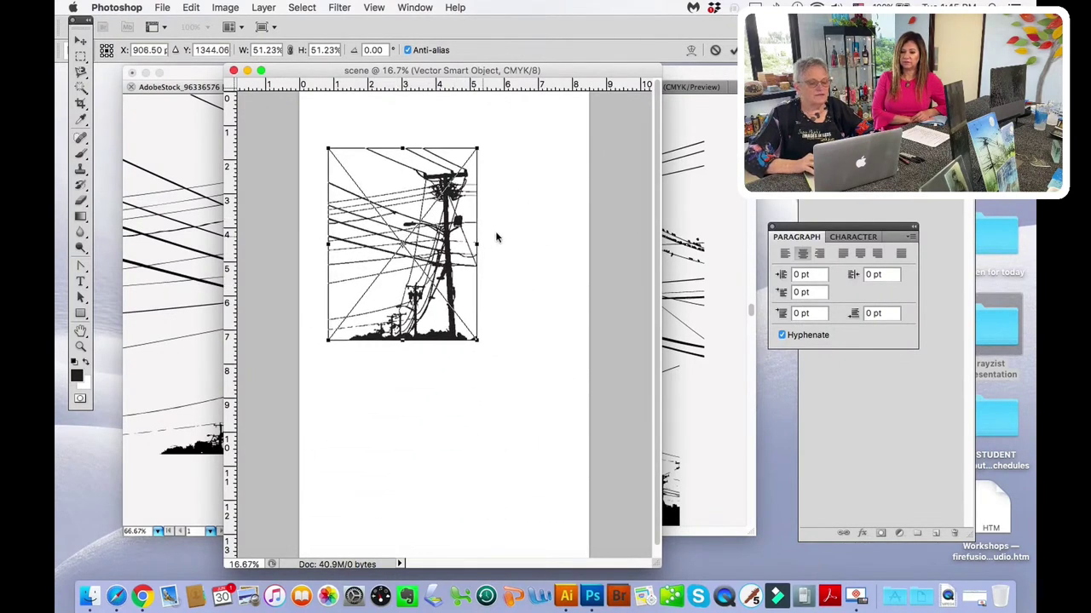
key("Return")
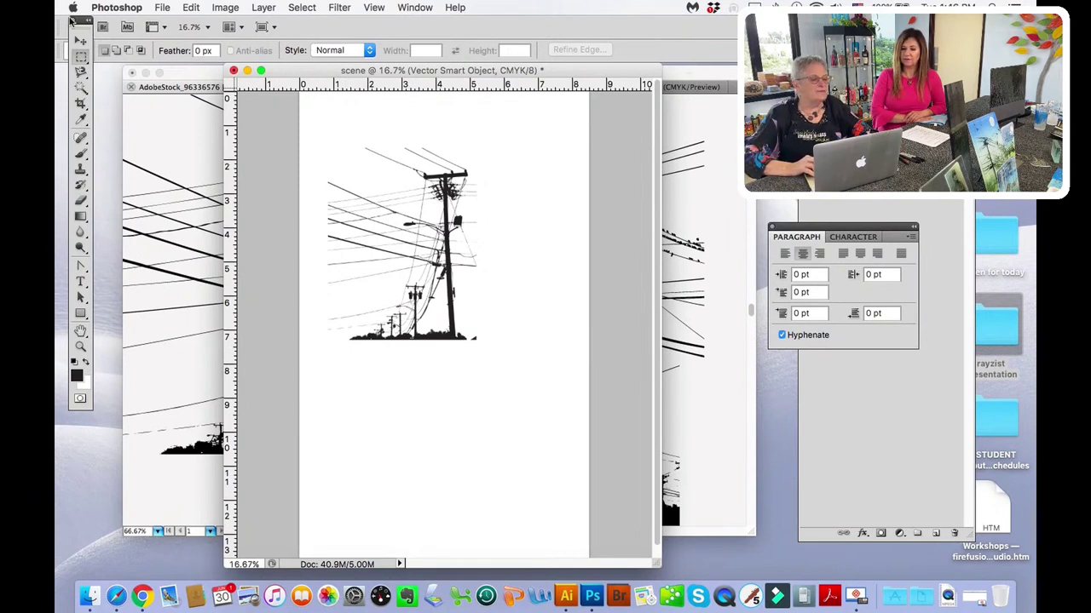
- Flatten the scene image so the pole artwork merges into the background
left_click(414, 8)
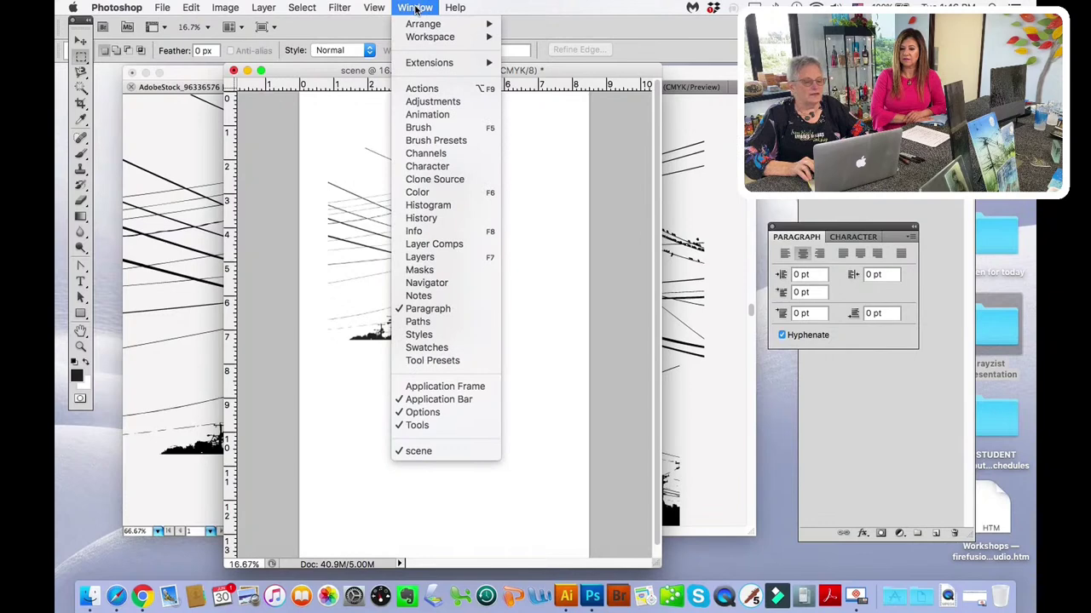
left_click(436, 260)
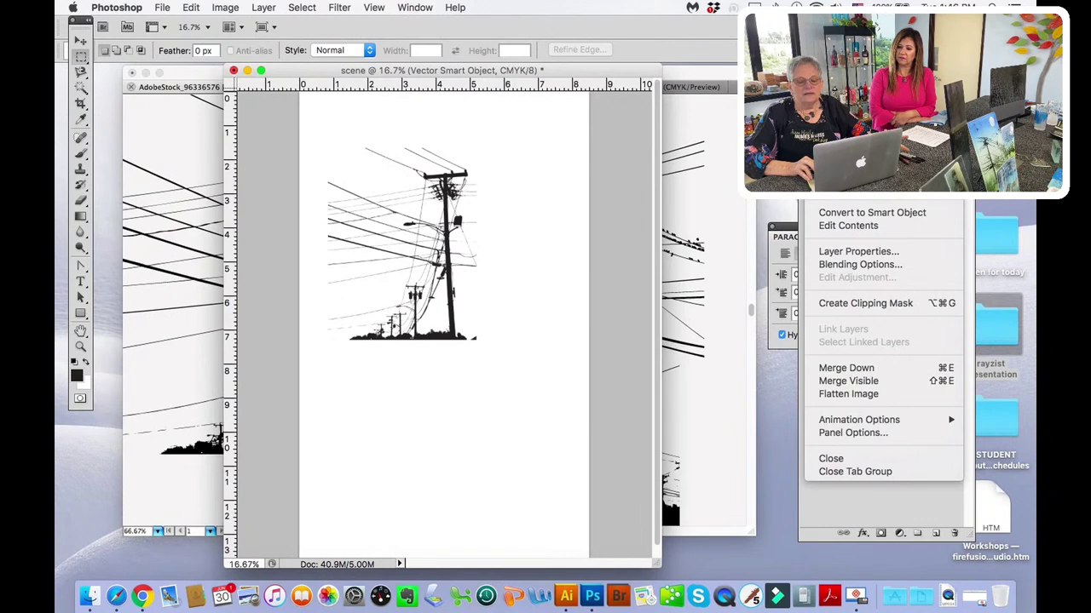
left_click(886, 394)
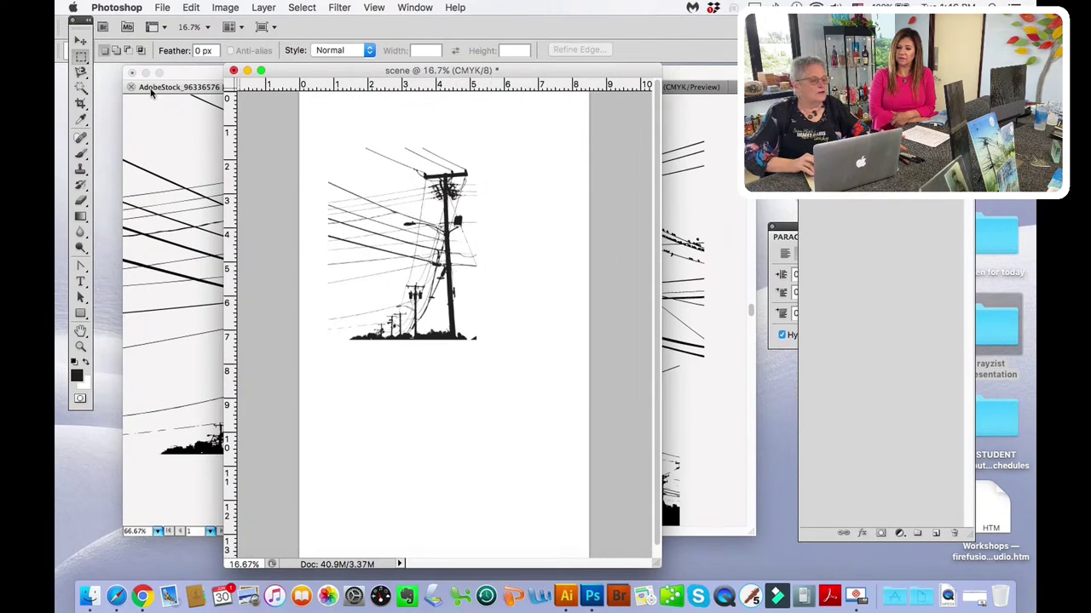
- Try to move the flattened pole artwork with the Move tool
left_click(80, 41)
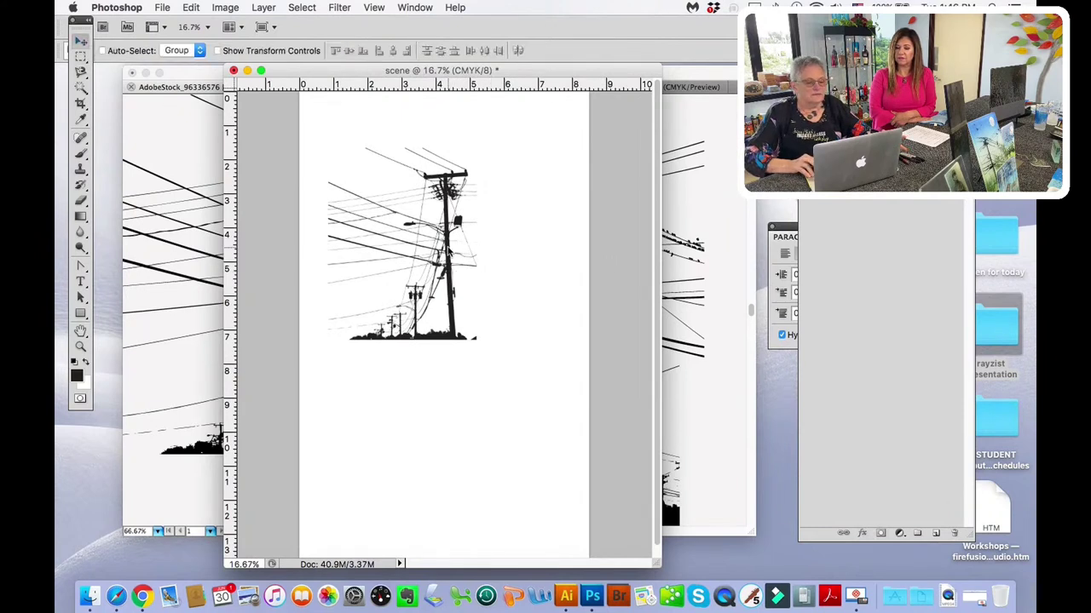
left_click(447, 244)
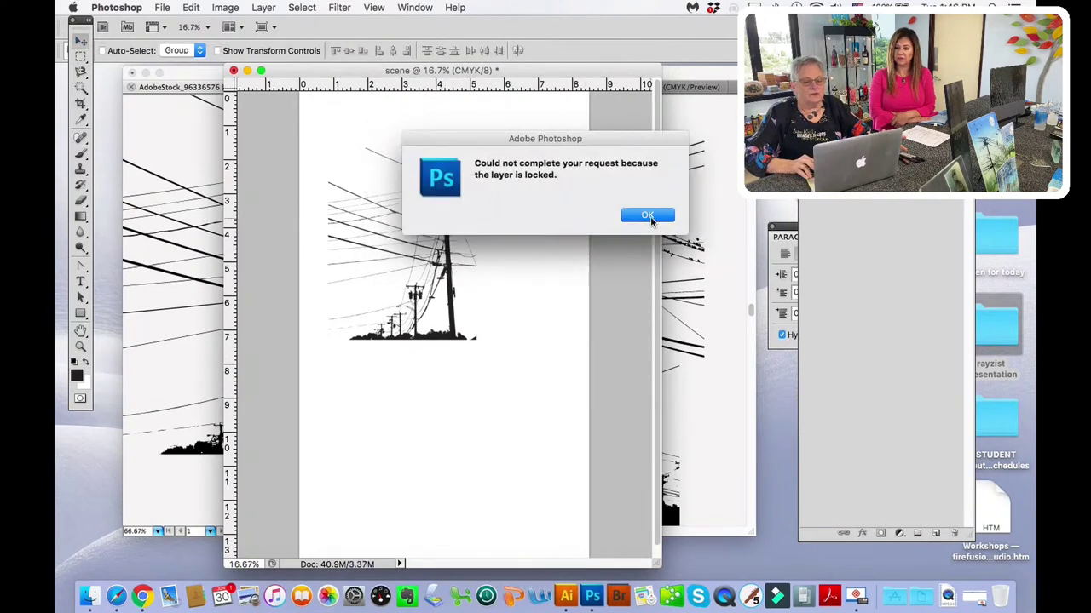
left_click(657, 219)
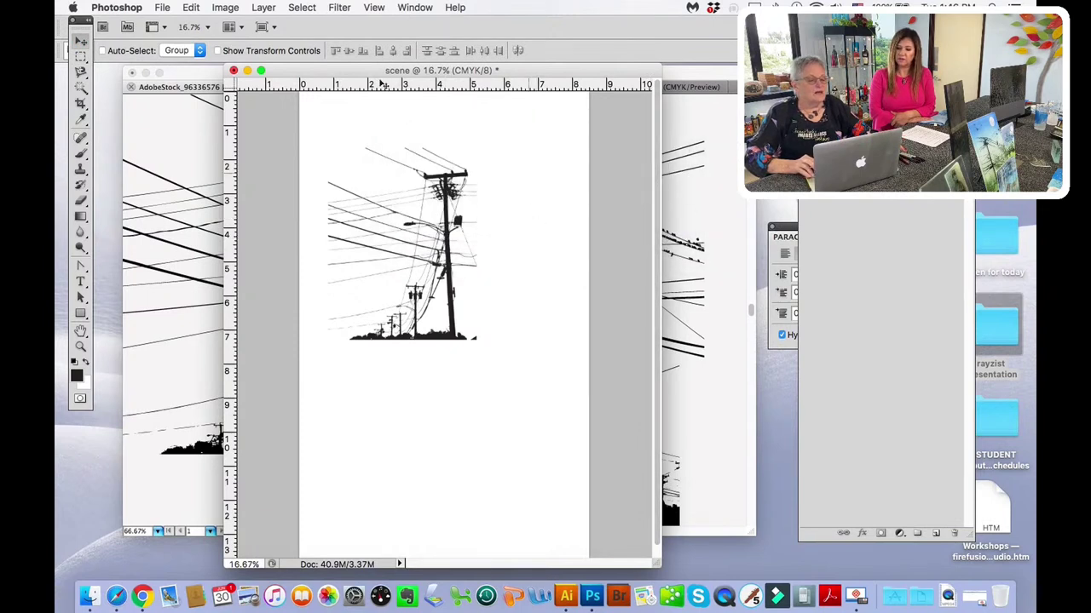
- Select the pole artwork with a rectangular marquee and warp its right side outward so the tall pole leans to the right
left_click(81, 56)
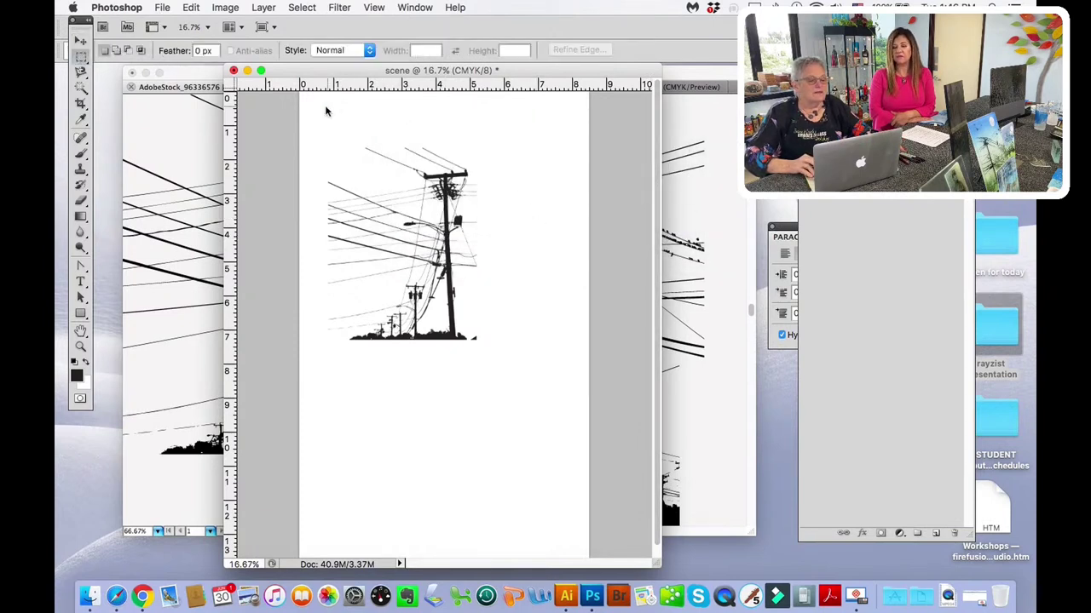
mouse_move(310, 114)
left_mouse_down()
mouse_move(452, 207)
mouse_move(514, 386)
mouse_move(515, 359)
left_mouse_up()
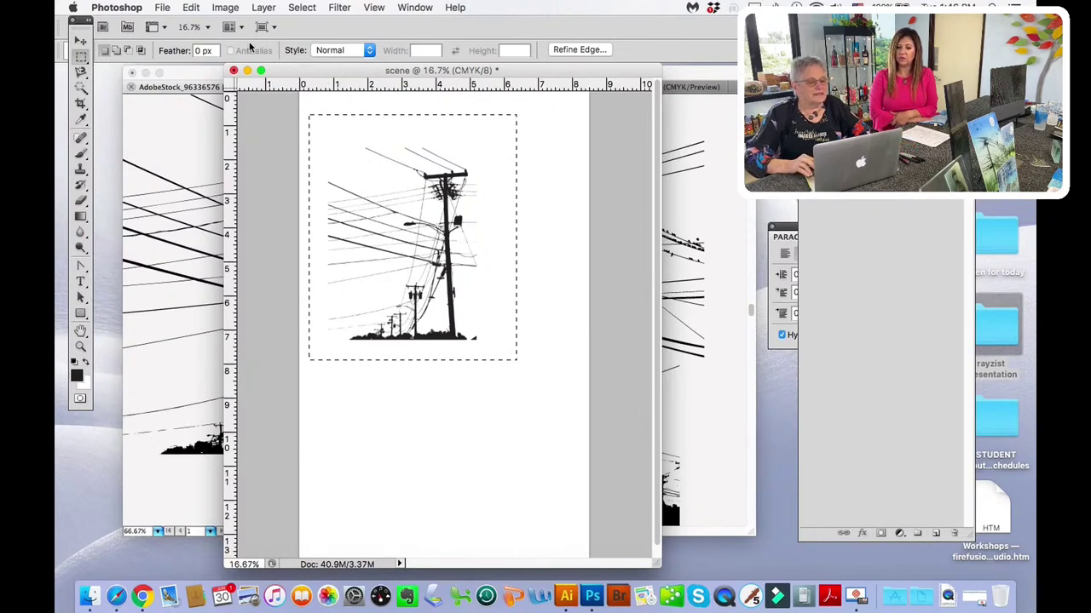
left_click(162, 7)
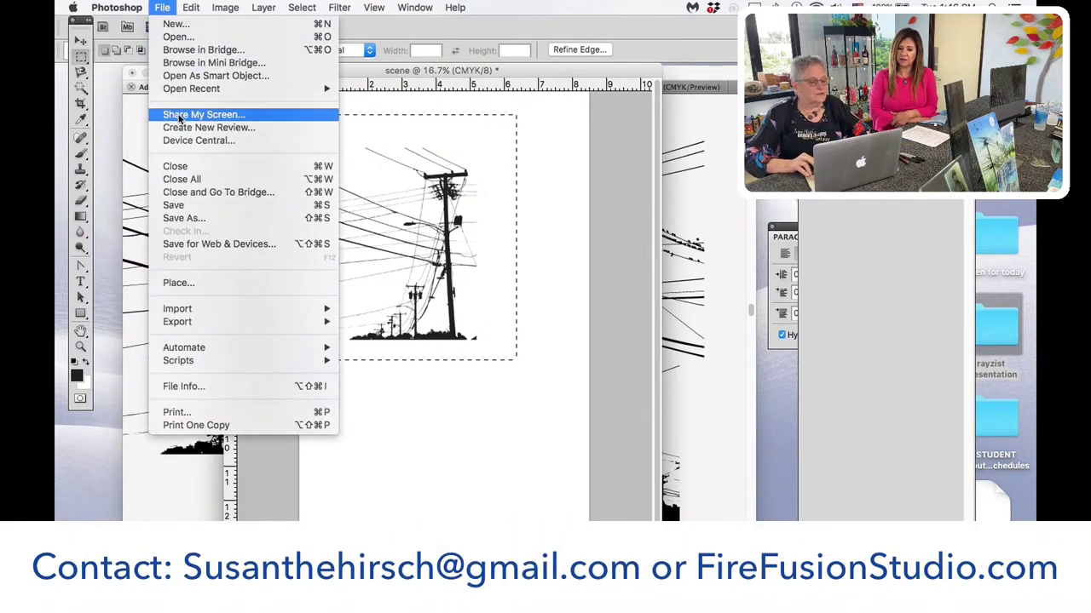
mouse_move(192, 8)
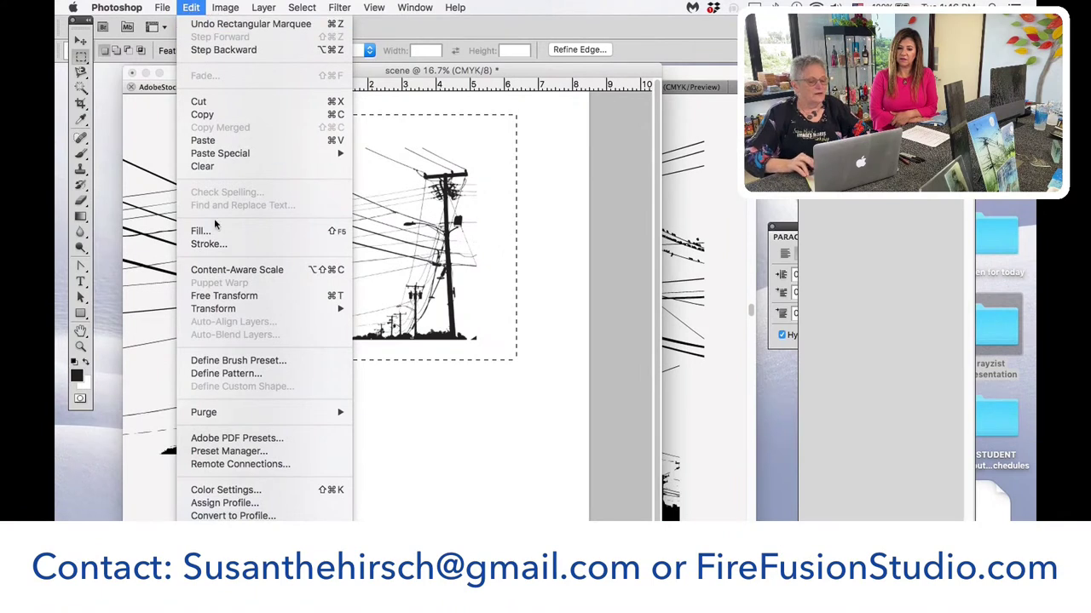
mouse_move(228, 309)
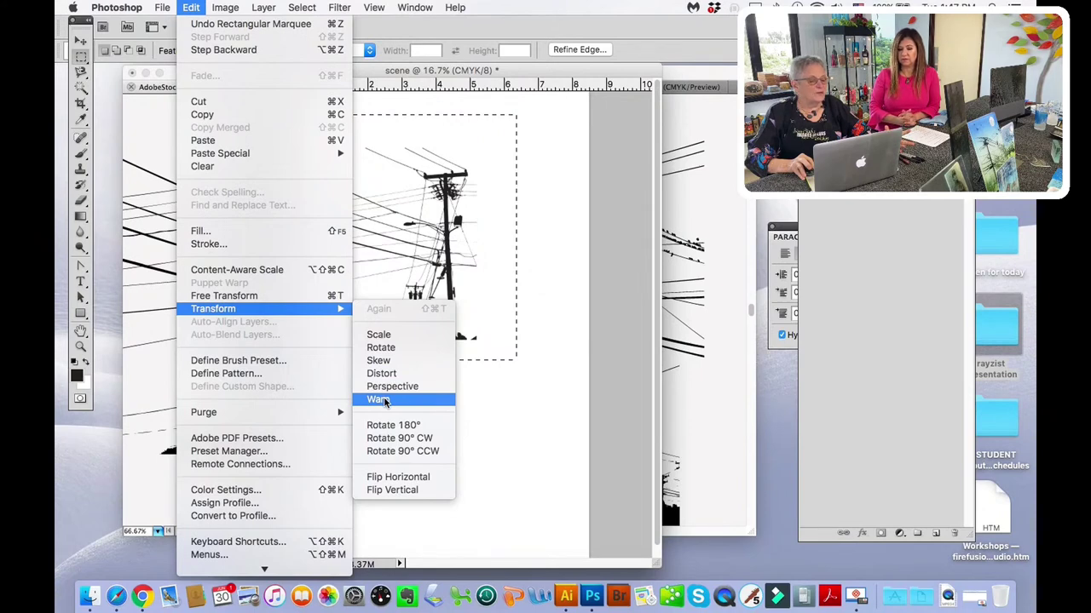
left_click(385, 400)
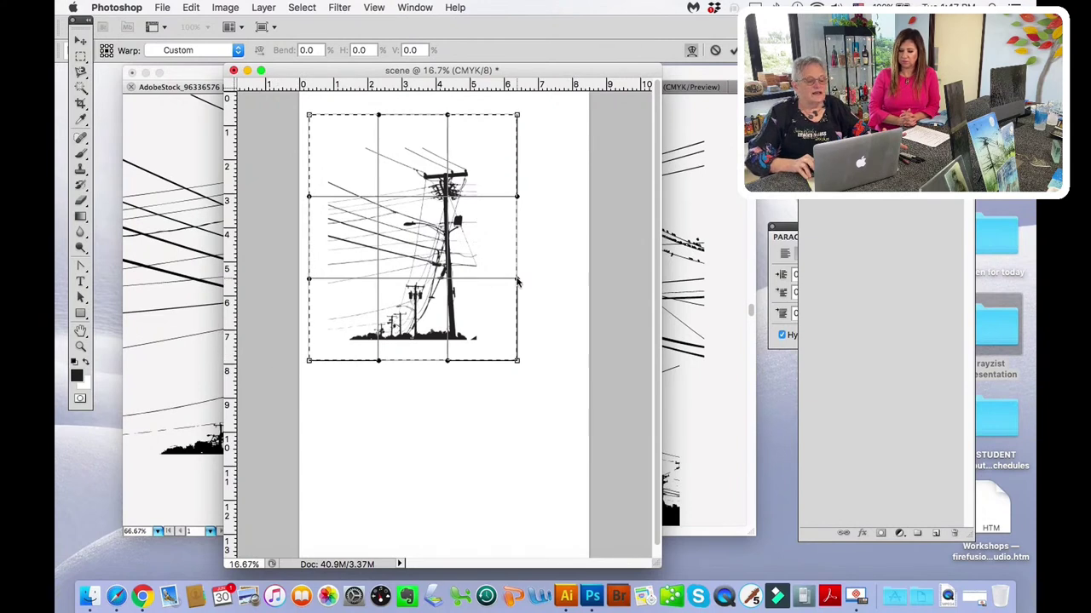
left_click_drag(518, 281, 535, 292)
left_click_drag(520, 198, 551, 204)
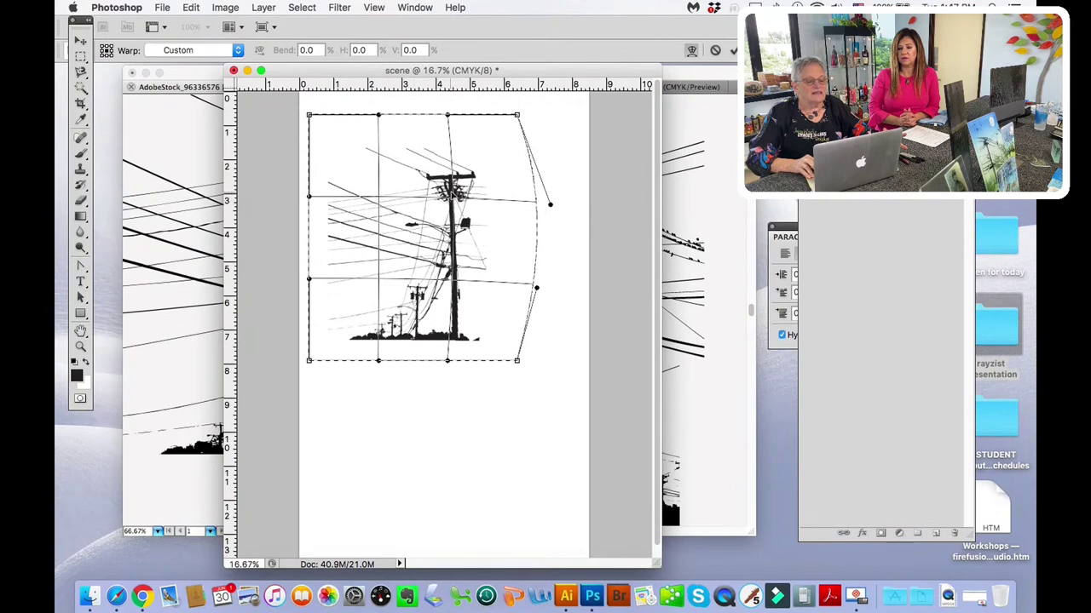
left_click_drag(450, 194, 470, 196)
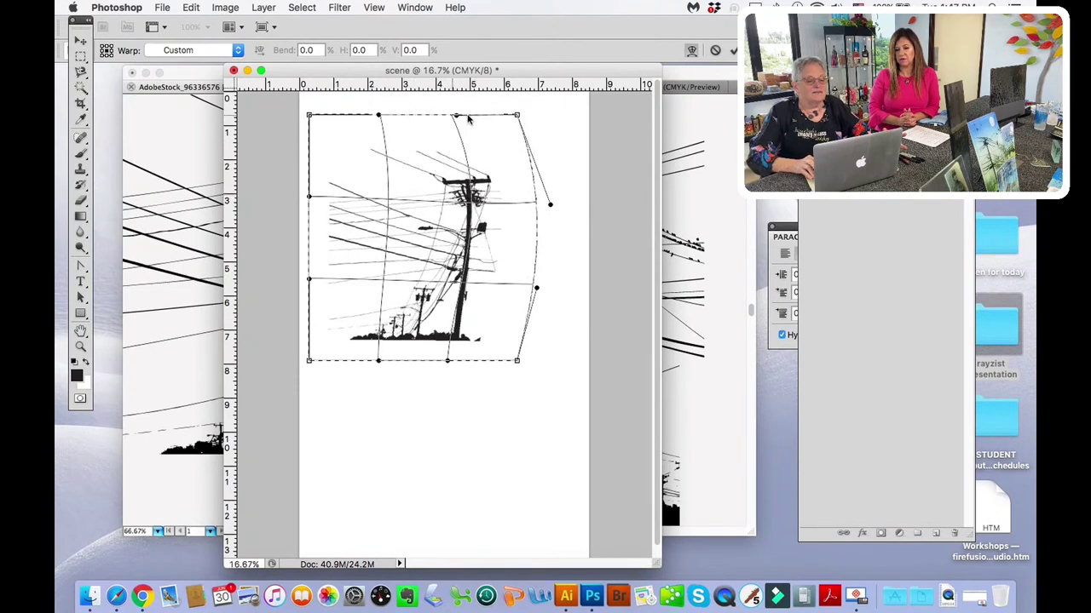
left_click_drag(451, 114, 552, 125)
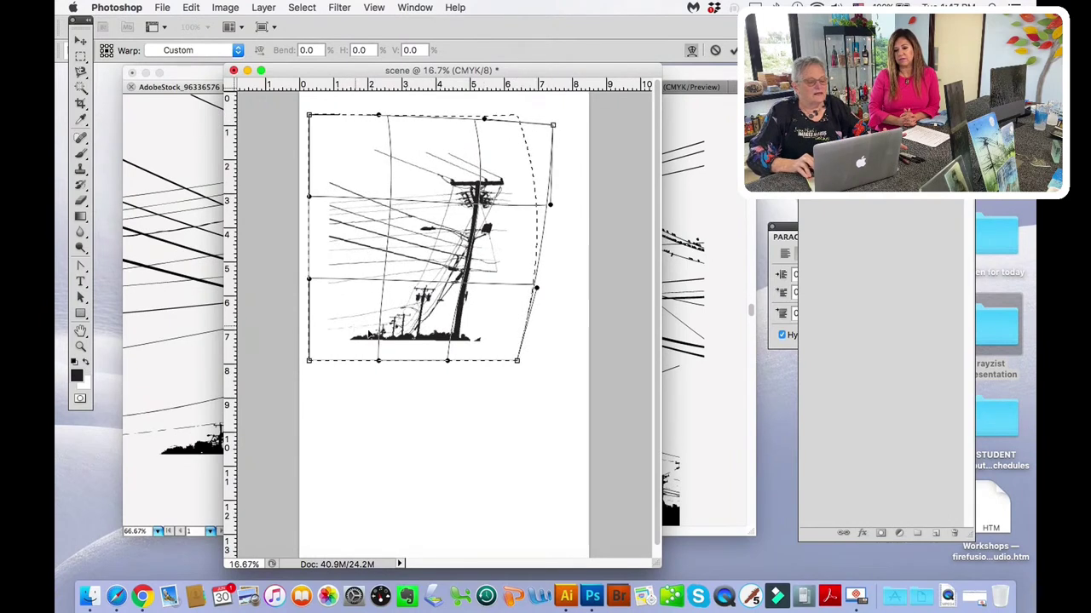
- Arch the bottom of the warp mesh upward, pull its upper edge further right, and apply the warp
left_click_drag(359, 339, 327, 352)
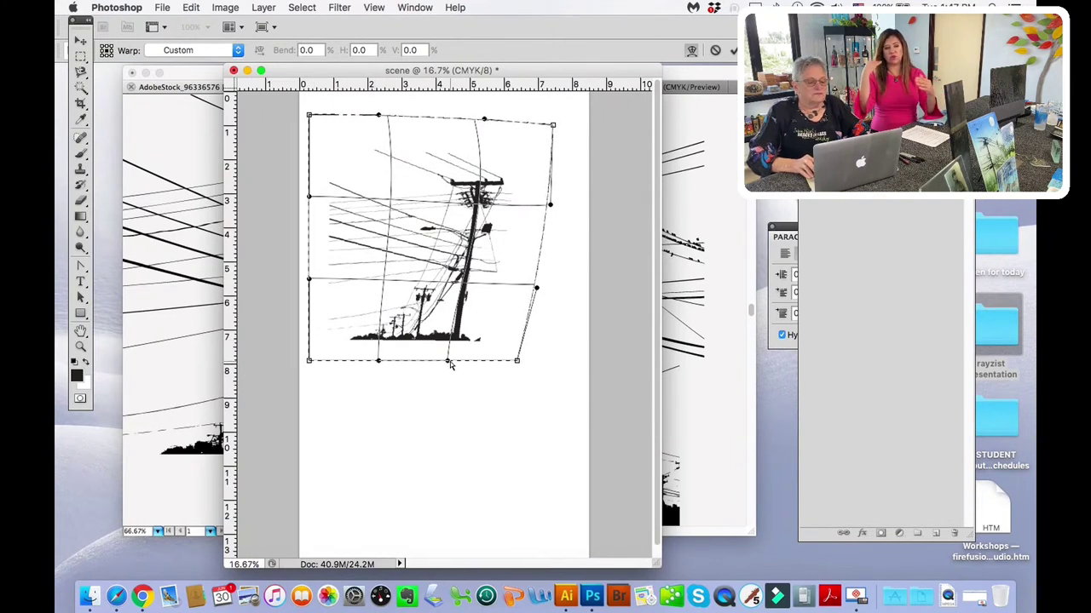
left_click_drag(445, 360, 454, 345)
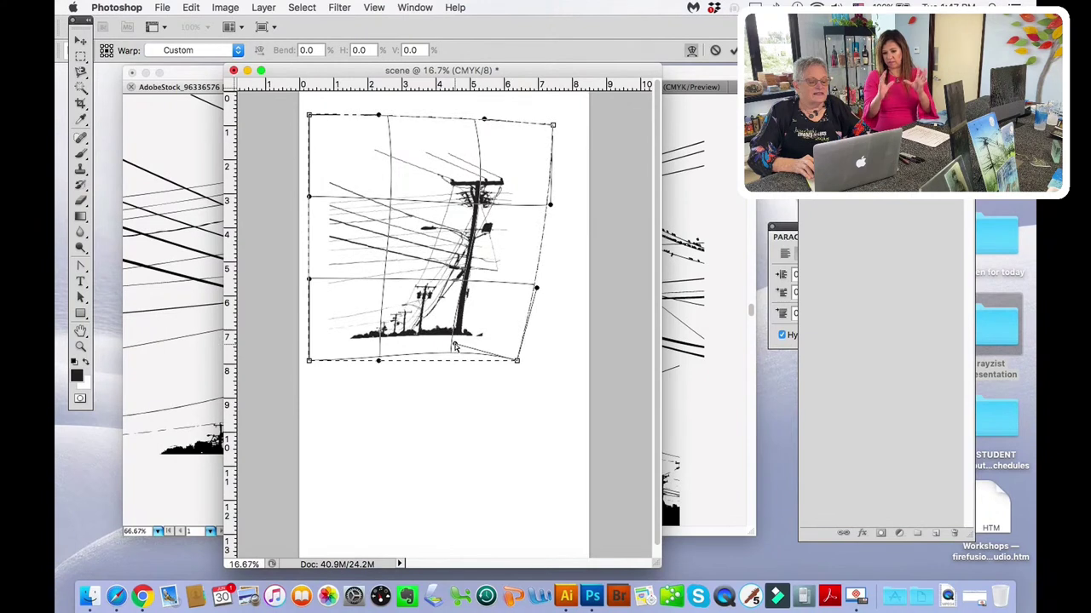
left_click_drag(375, 361, 377, 344)
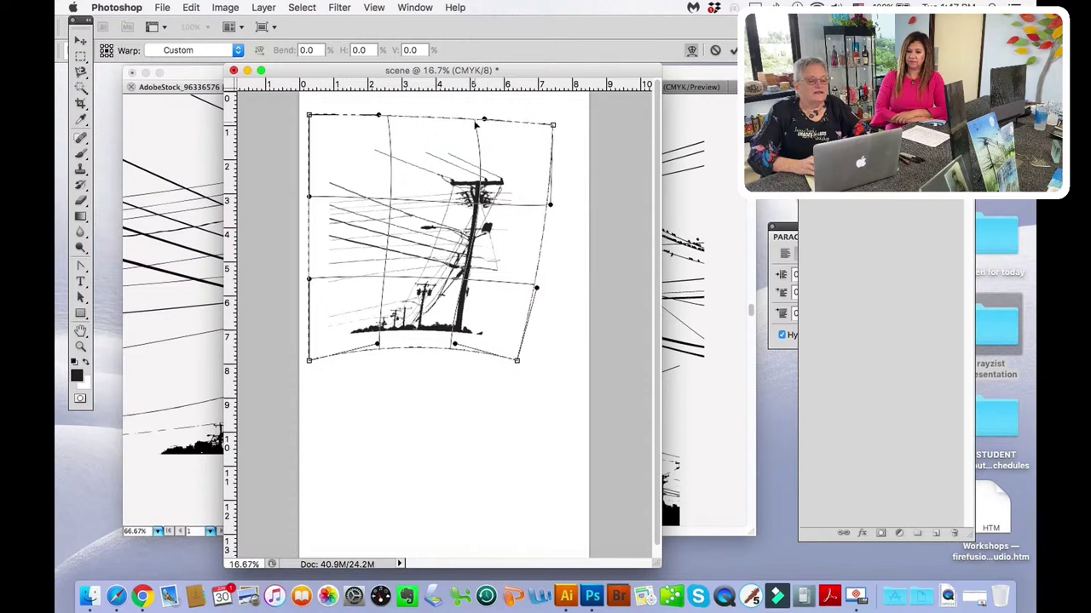
left_click_drag(498, 125, 525, 127)
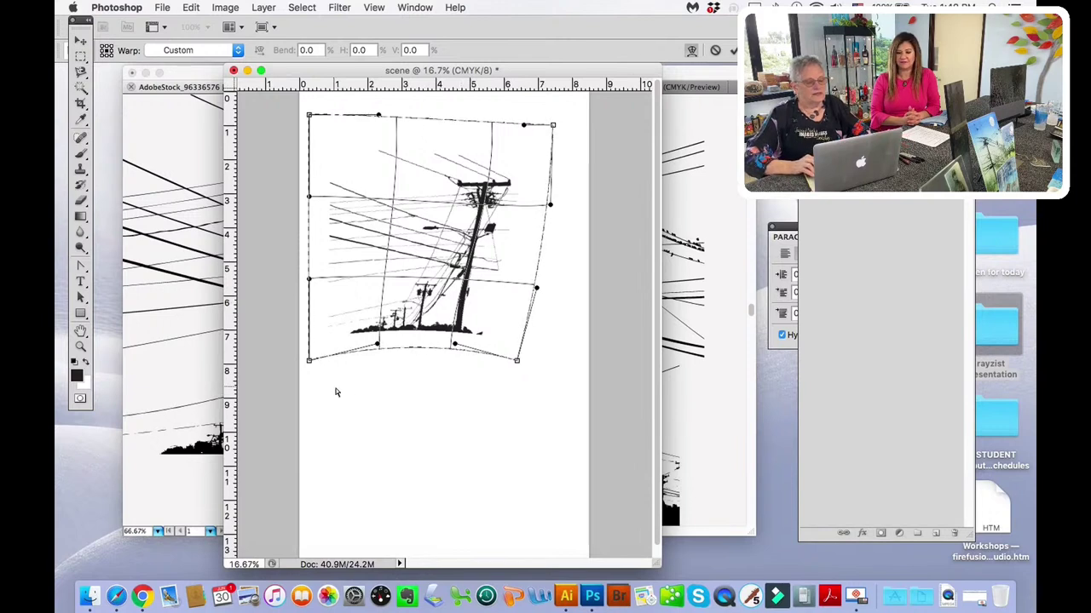
key("Return")
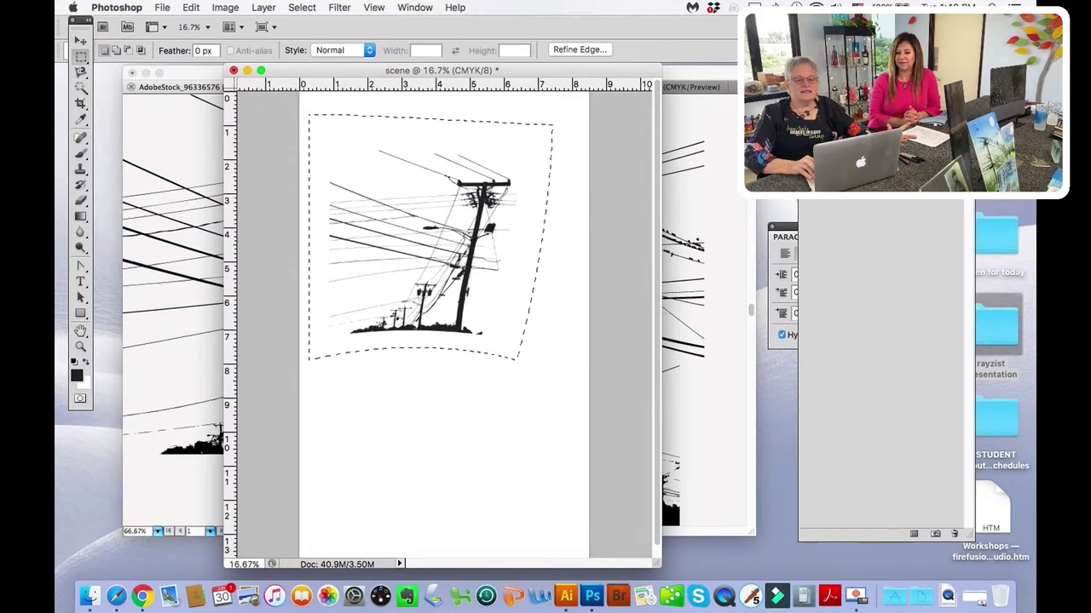
- Undo the warp, compare the earlier history states, and return the document to the Flatten Image state
key("super+z")
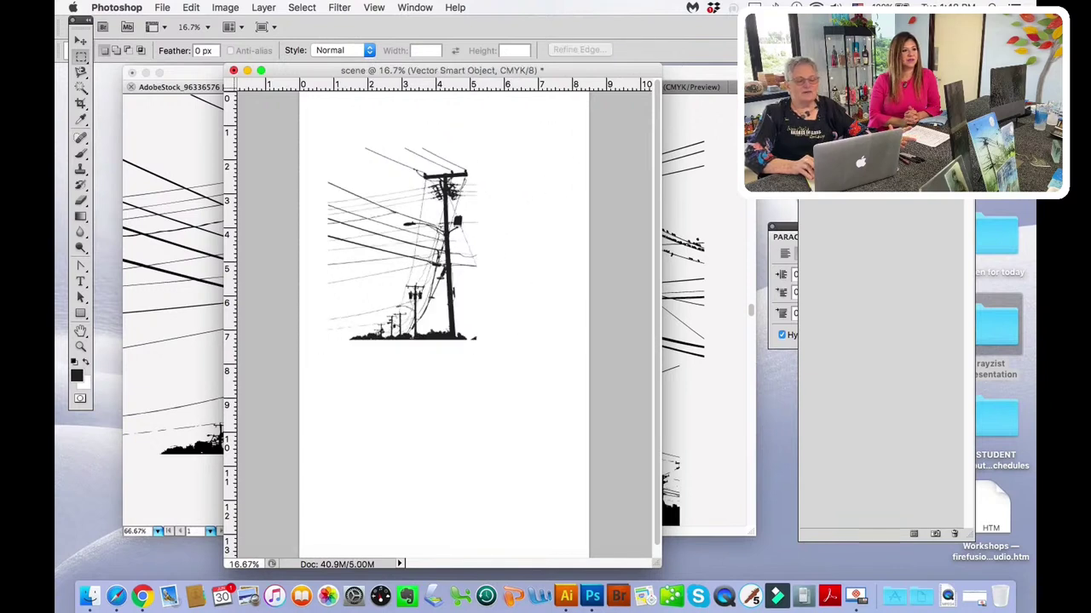
key("super+z")
key("super+alt+z")
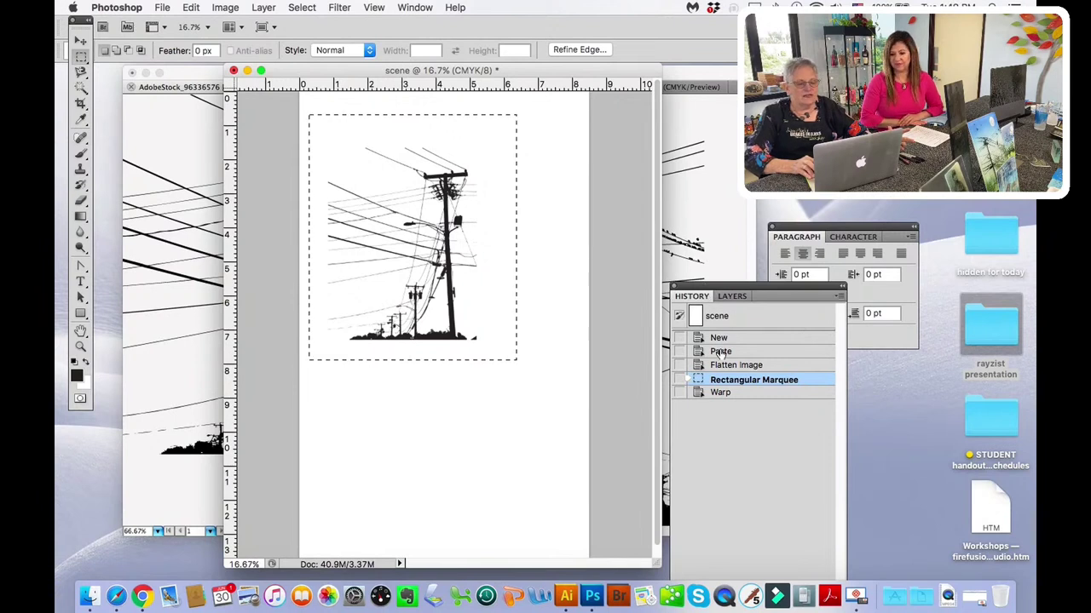
left_click(721, 352)
left_click(718, 393)
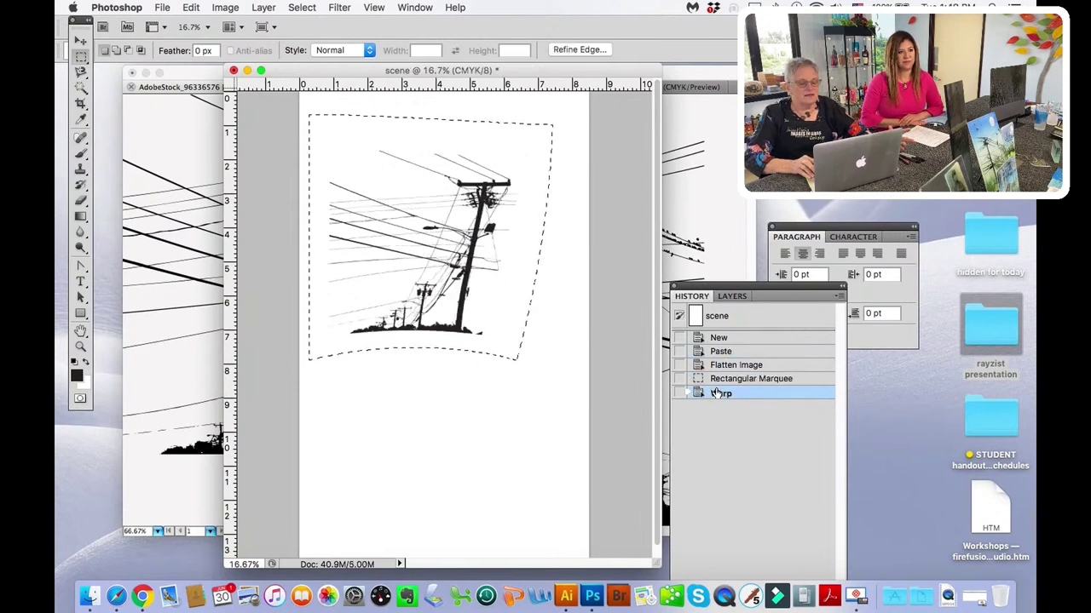
left_click(727, 380)
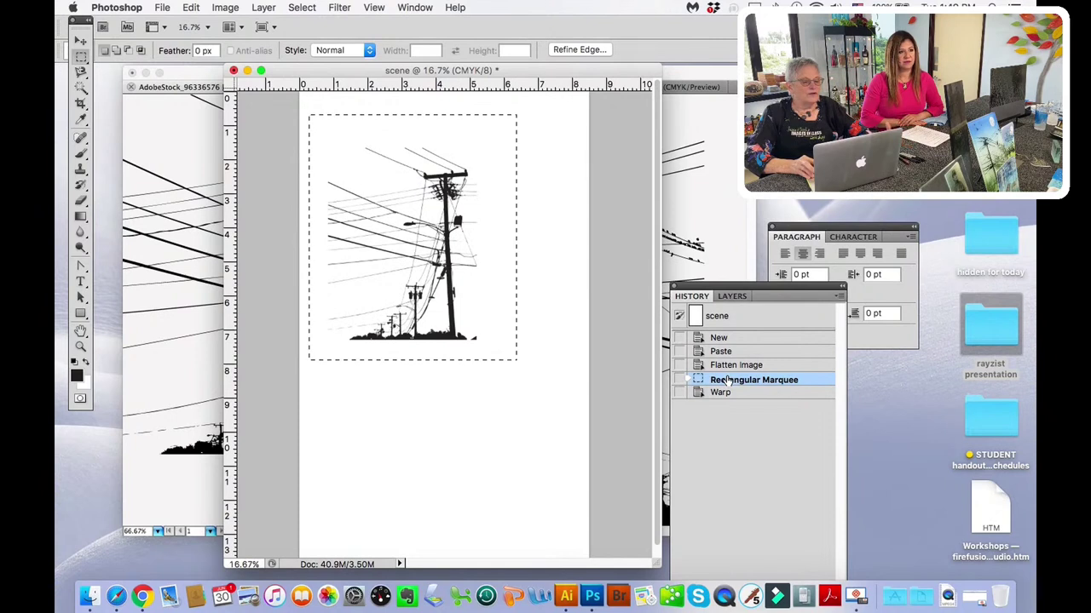
left_click(723, 352)
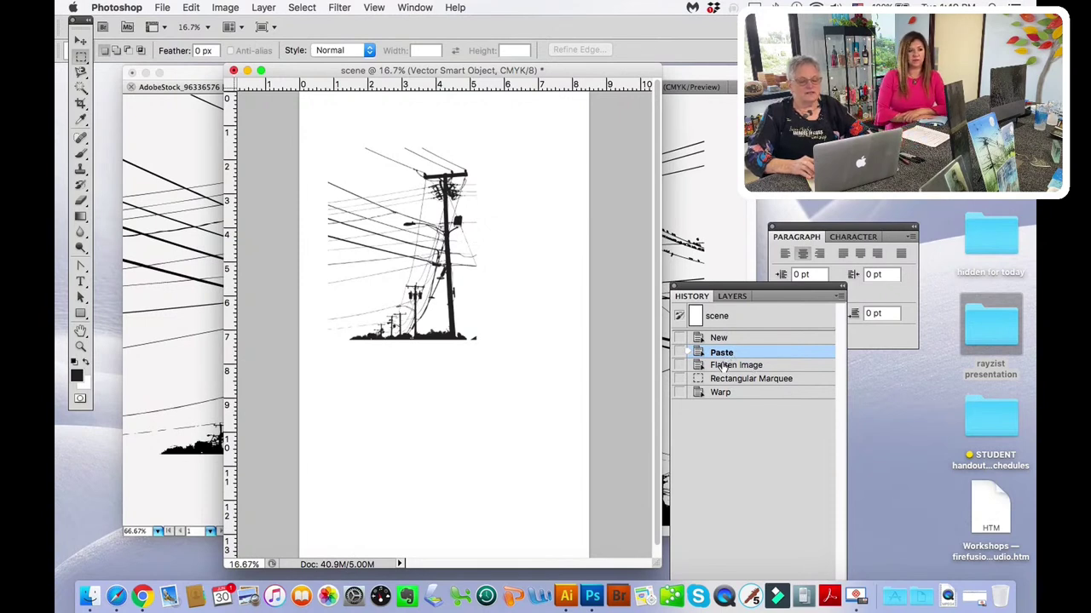
left_click(721, 366)
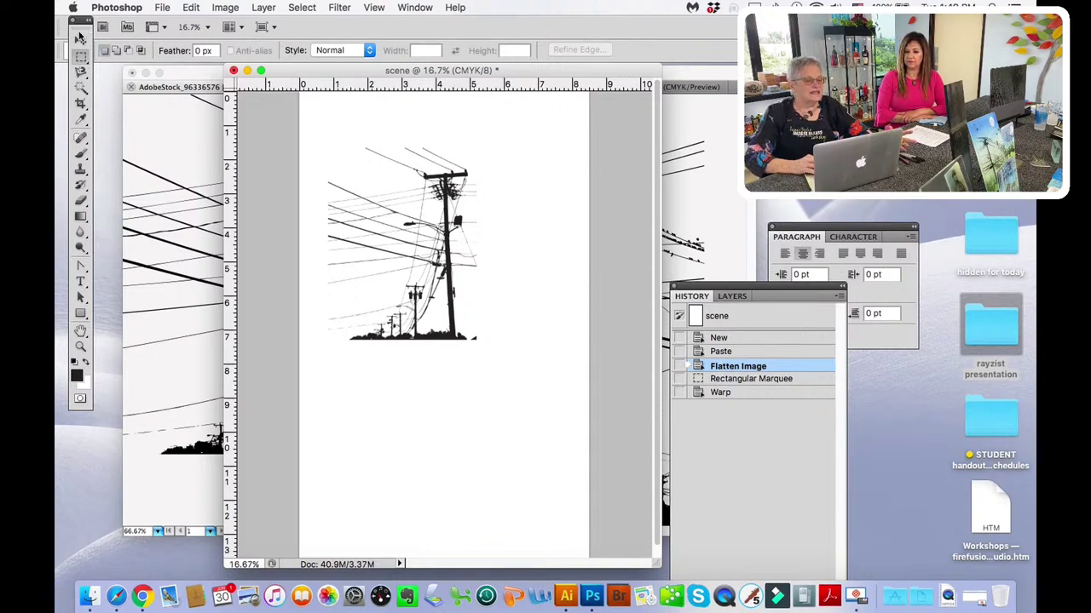
- Clear the selection and try to move the flattened pole artwork with the Move tool
left_click_drag(443, 256, 477, 230)
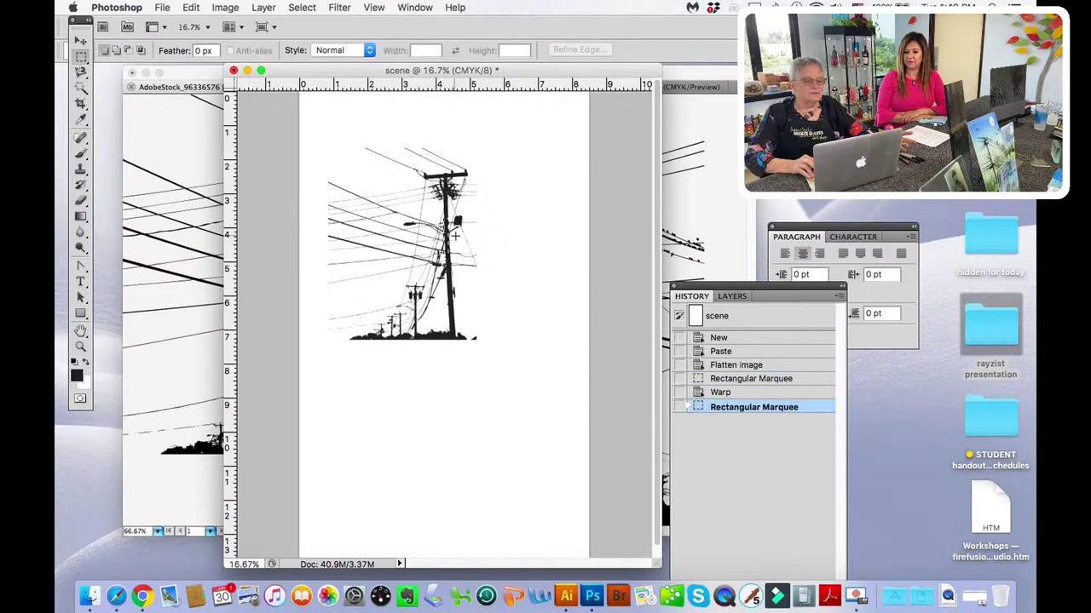
left_click(80, 40)
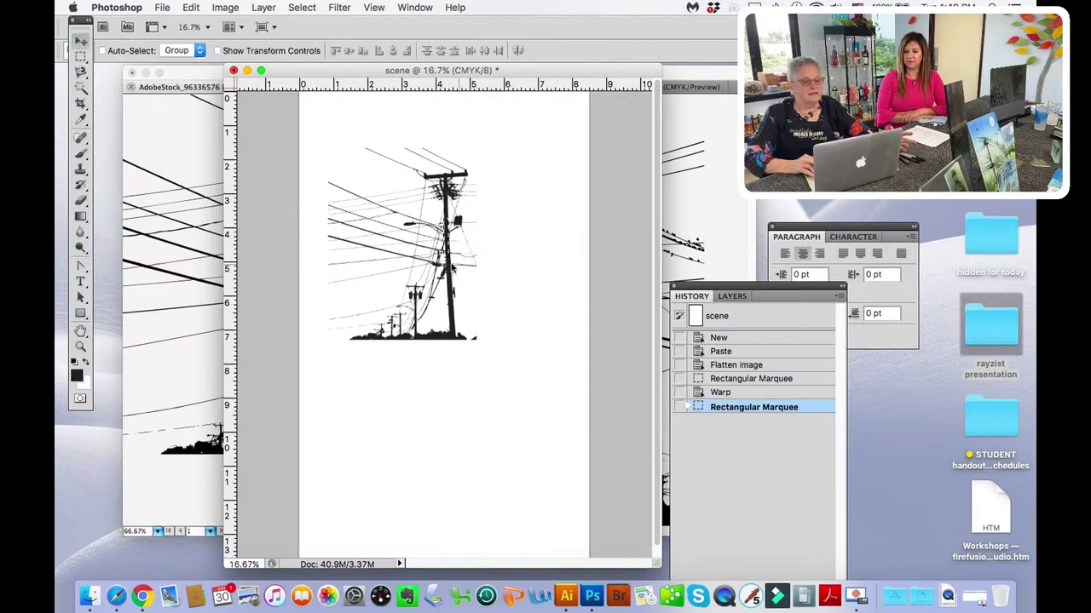
key("super+d")
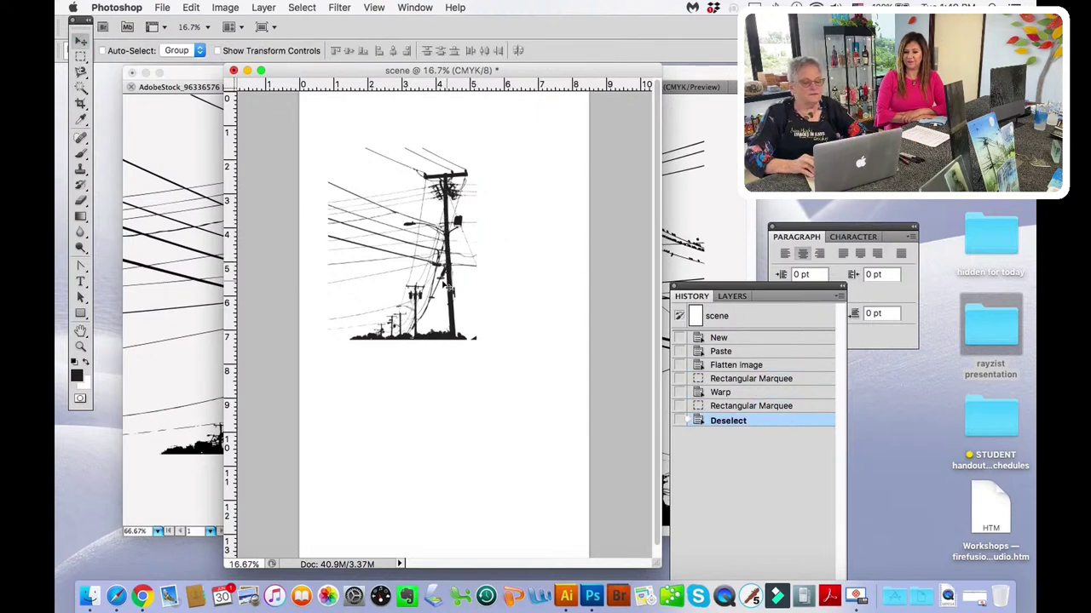
left_click_drag(453, 291, 538, 303)
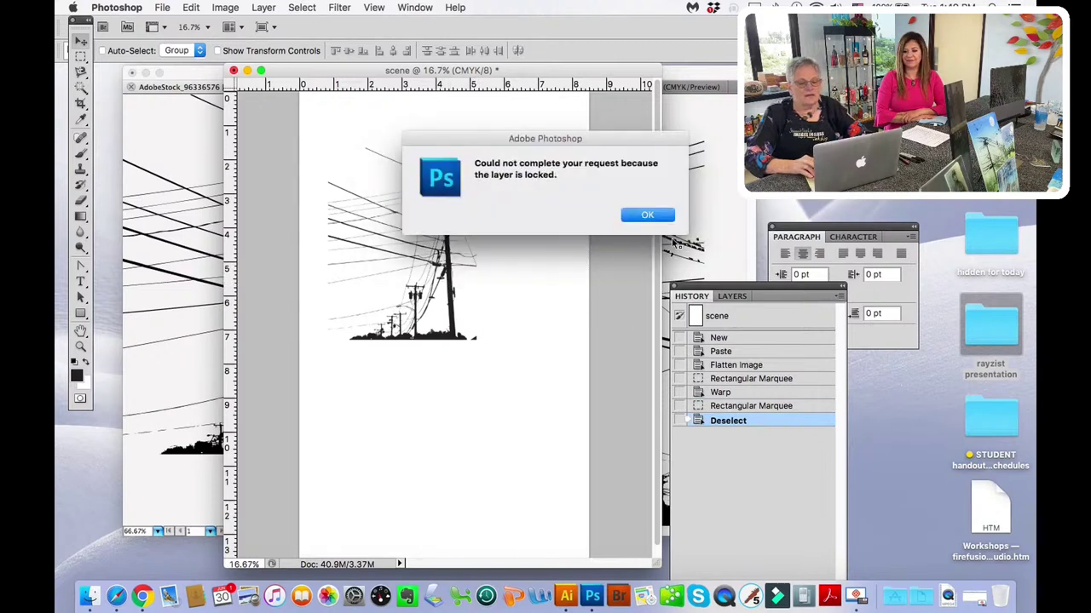
left_click(656, 214)
- Convert the locked Background into a regular layer named Layer 0
left_click(731, 295)
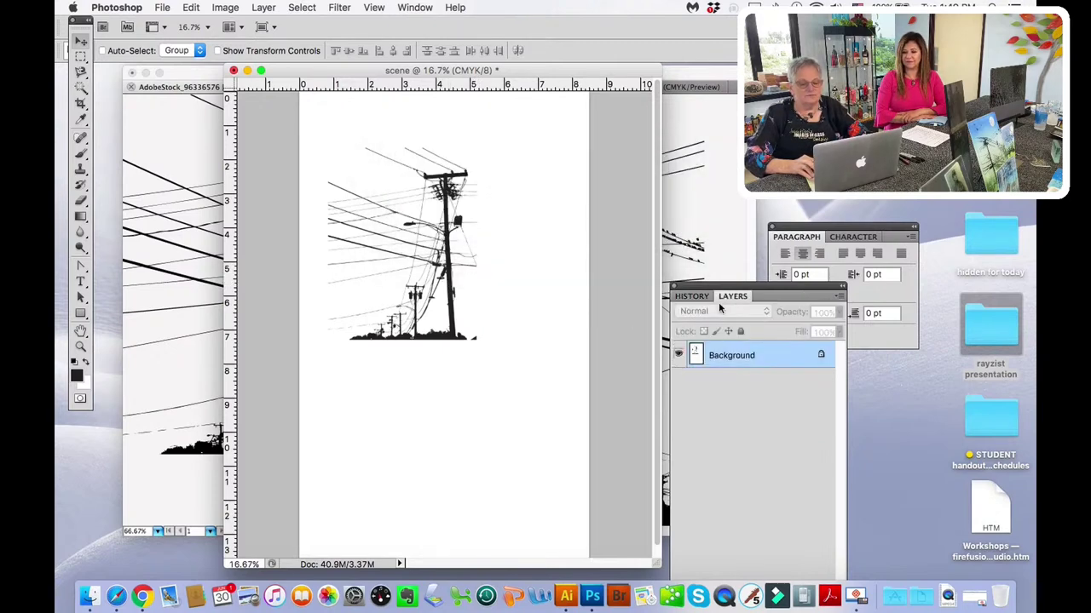
double_click(731, 355)
left_click(827, 308)
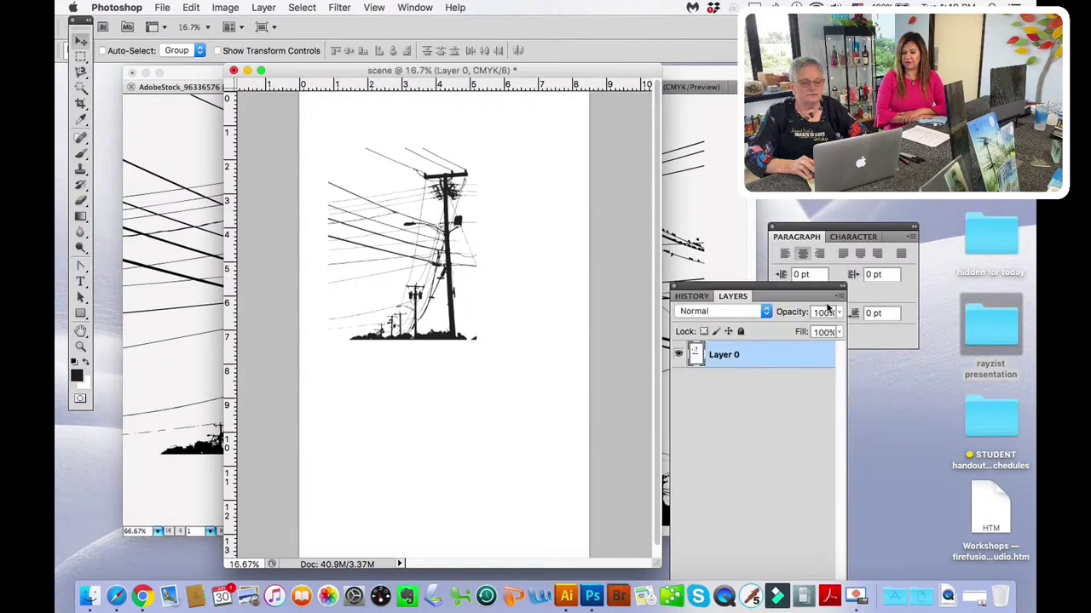
- Undo the layer conversion by returning to the first Rectangular Marquee history state, and deselect the artwork
left_click(702, 297)
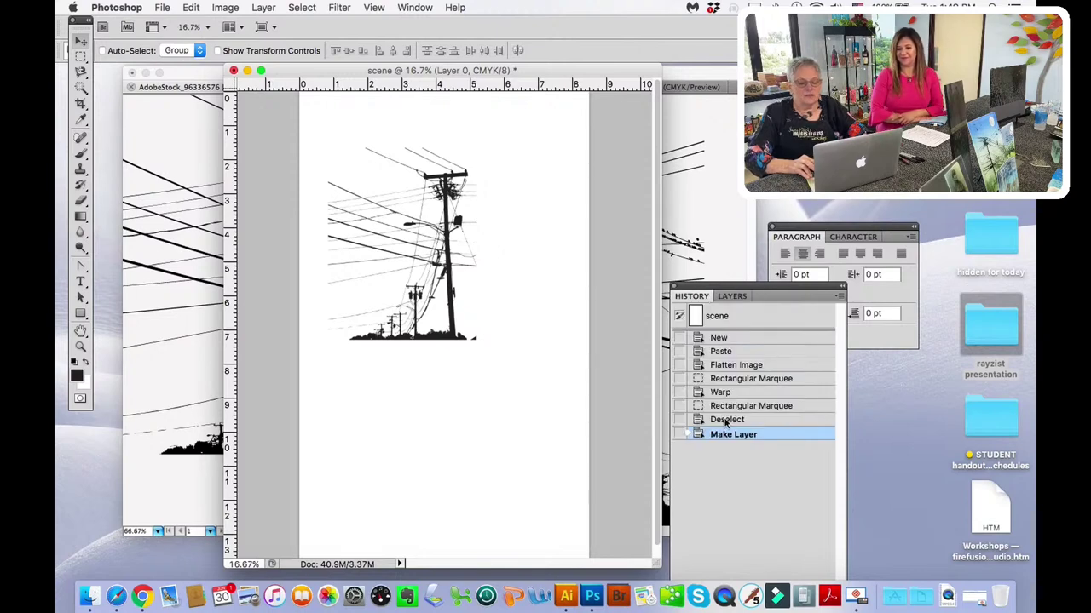
left_click(736, 365)
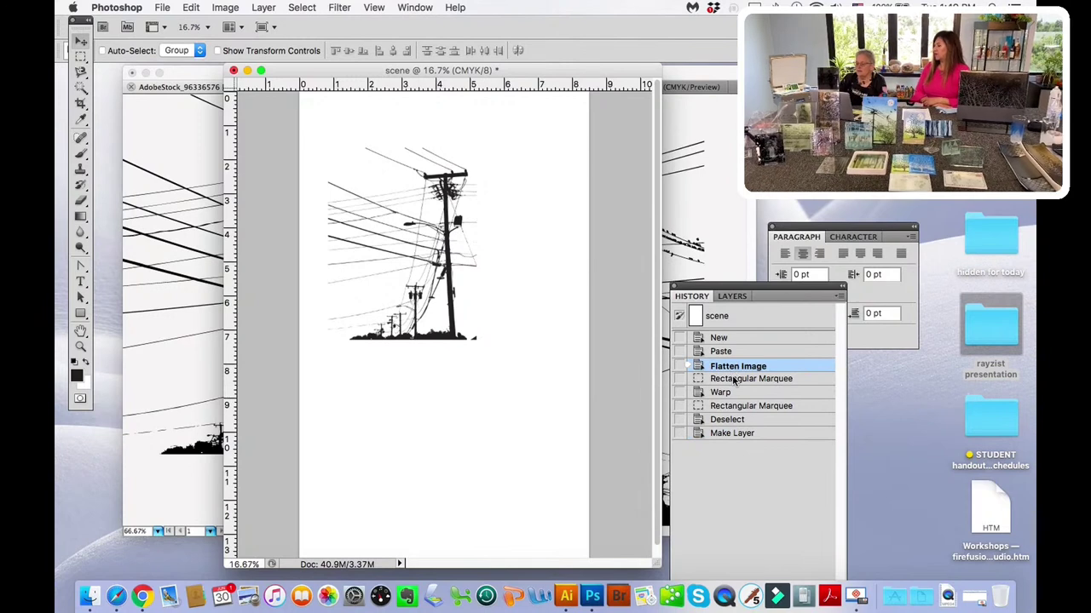
left_click(735, 380)
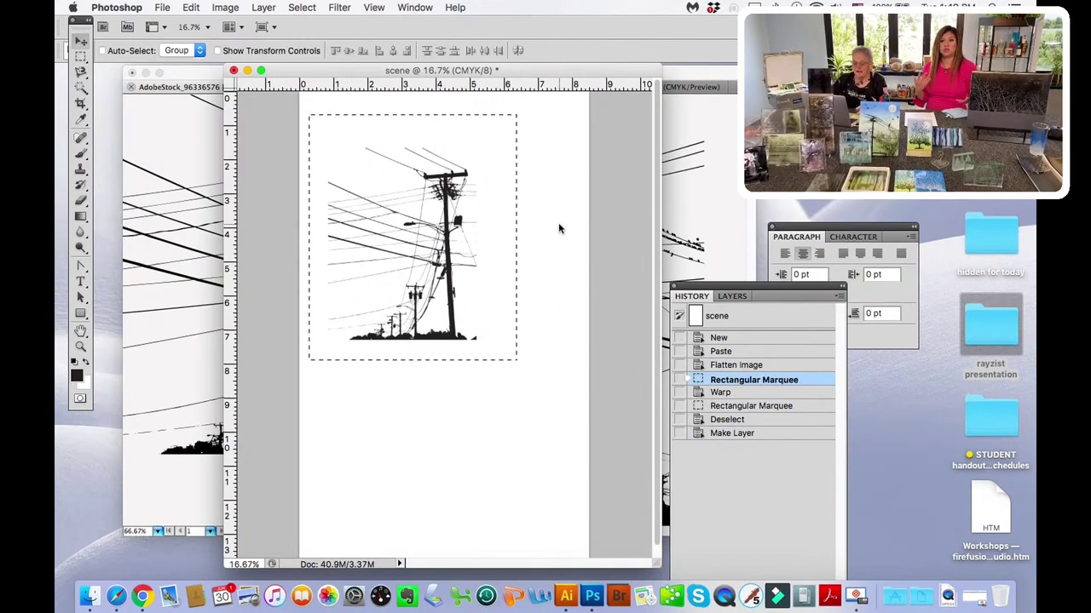
key("super+d")
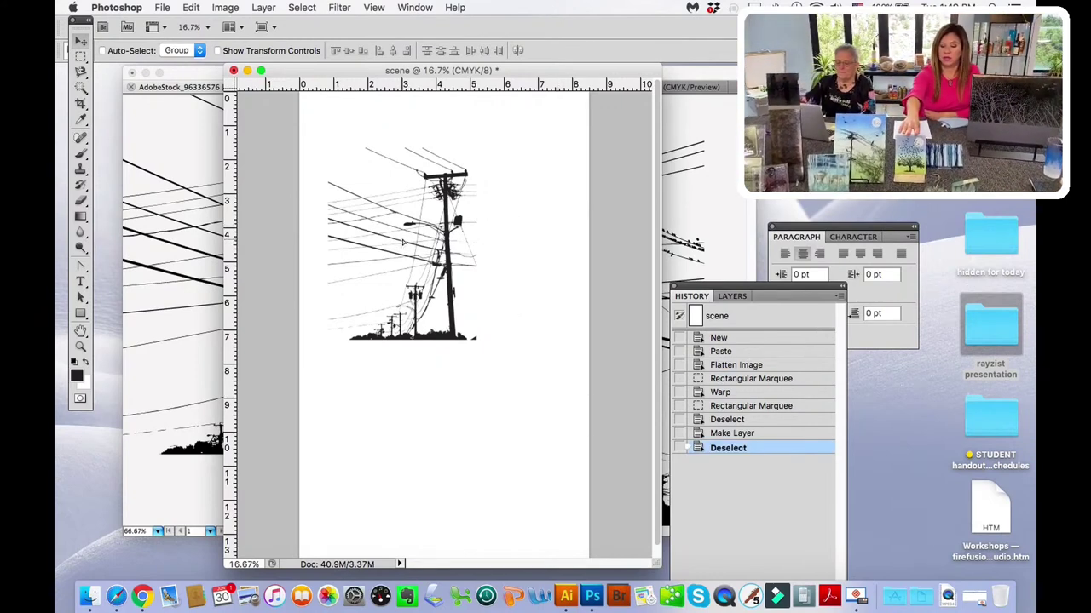
key("Delete")
left_click(648, 214)
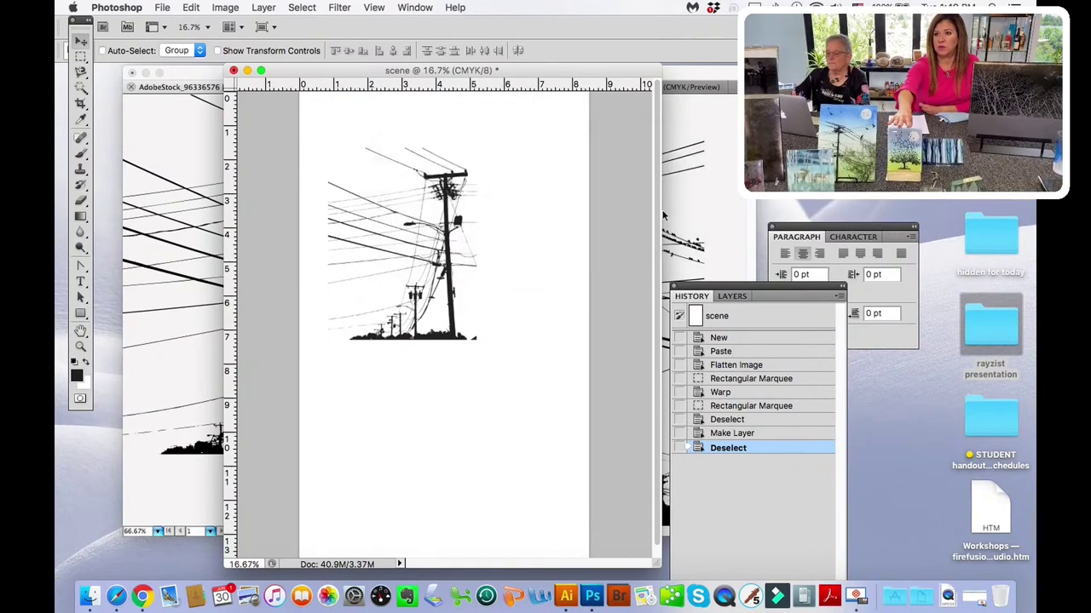
- Marquee-select the pole artwork closely and place a duplicate of it directly below the original on the page
left_click(80, 57)
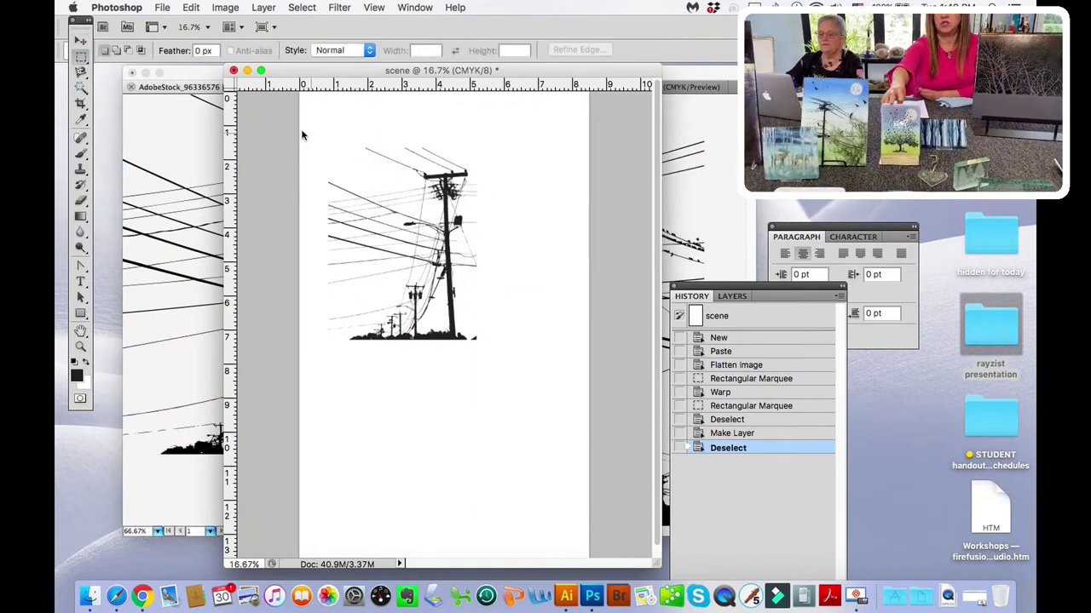
left_click_drag(319, 136, 483, 341)
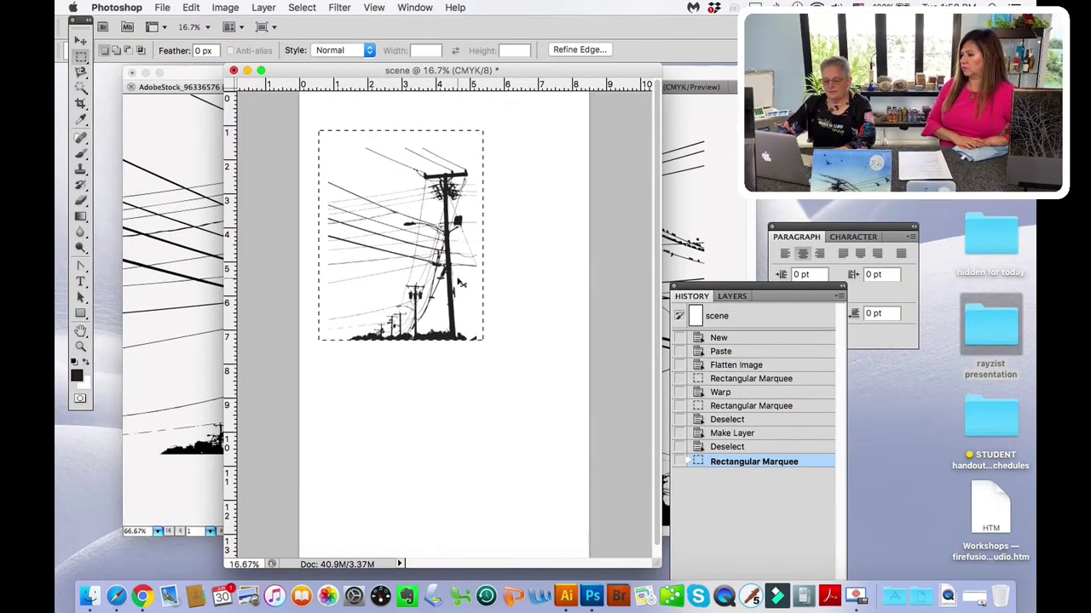
left_click_drag(445, 256, 416, 474)
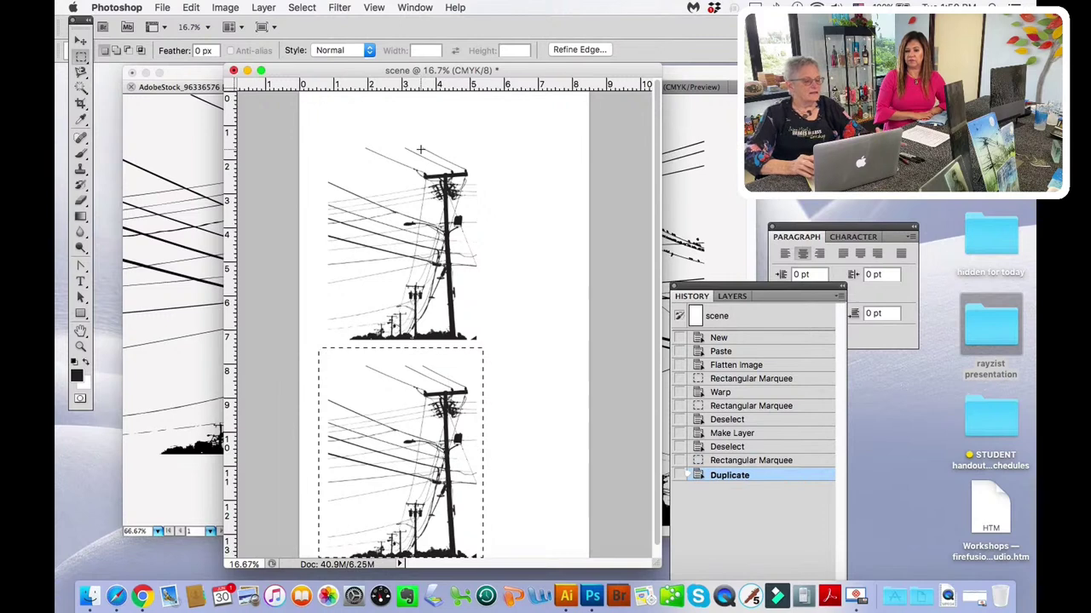